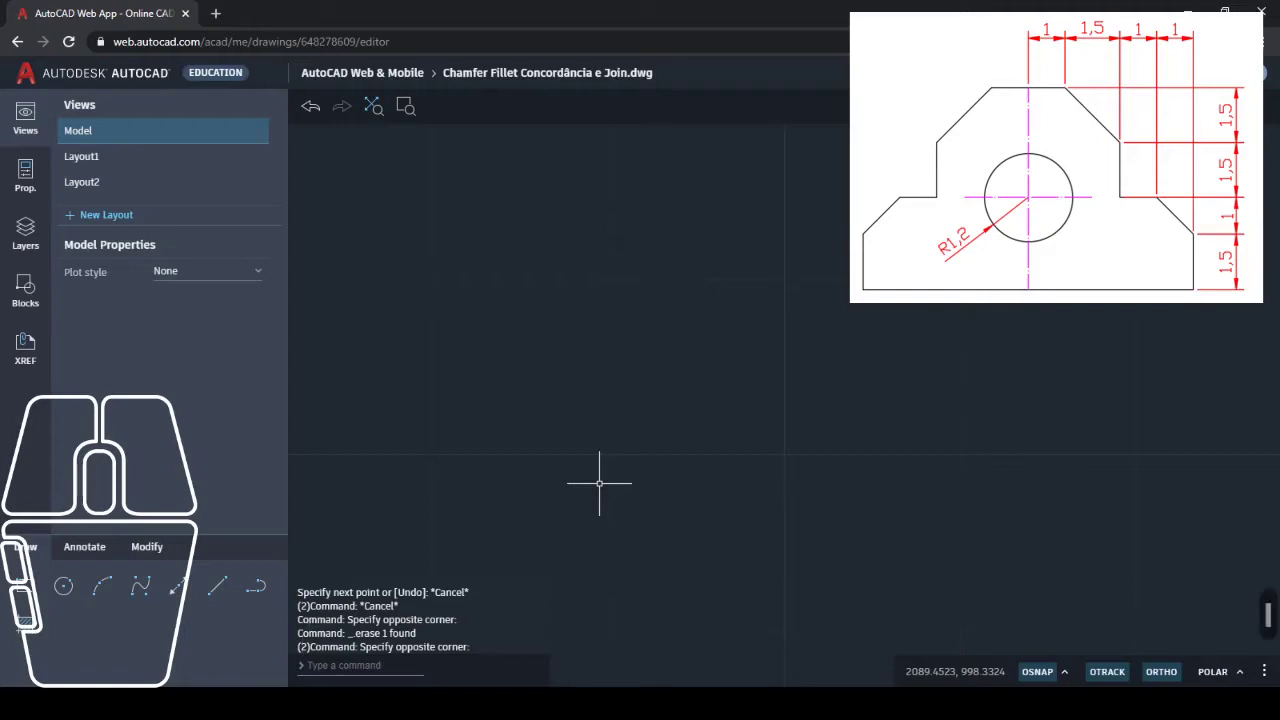
Step: Start the half profile with a 4.5 horizontal base line running left and a 2.5 vertical line going up
text(l)
key(Return)
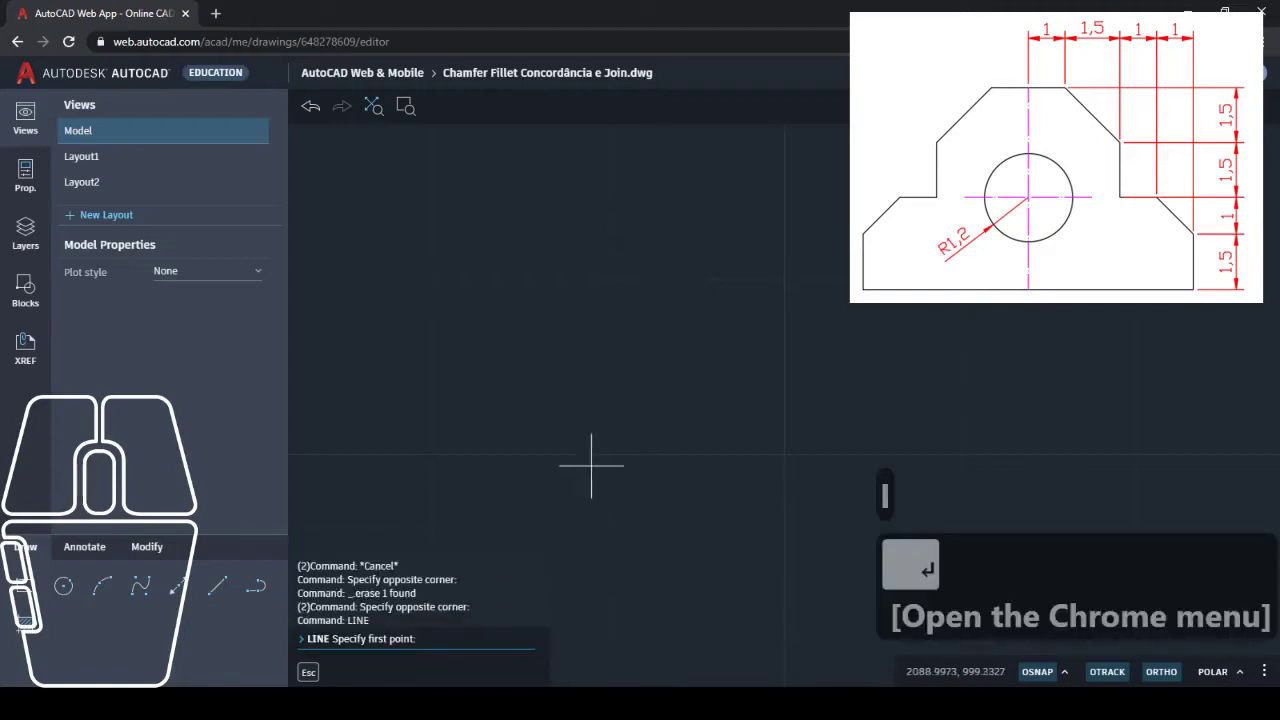
click(564, 466)
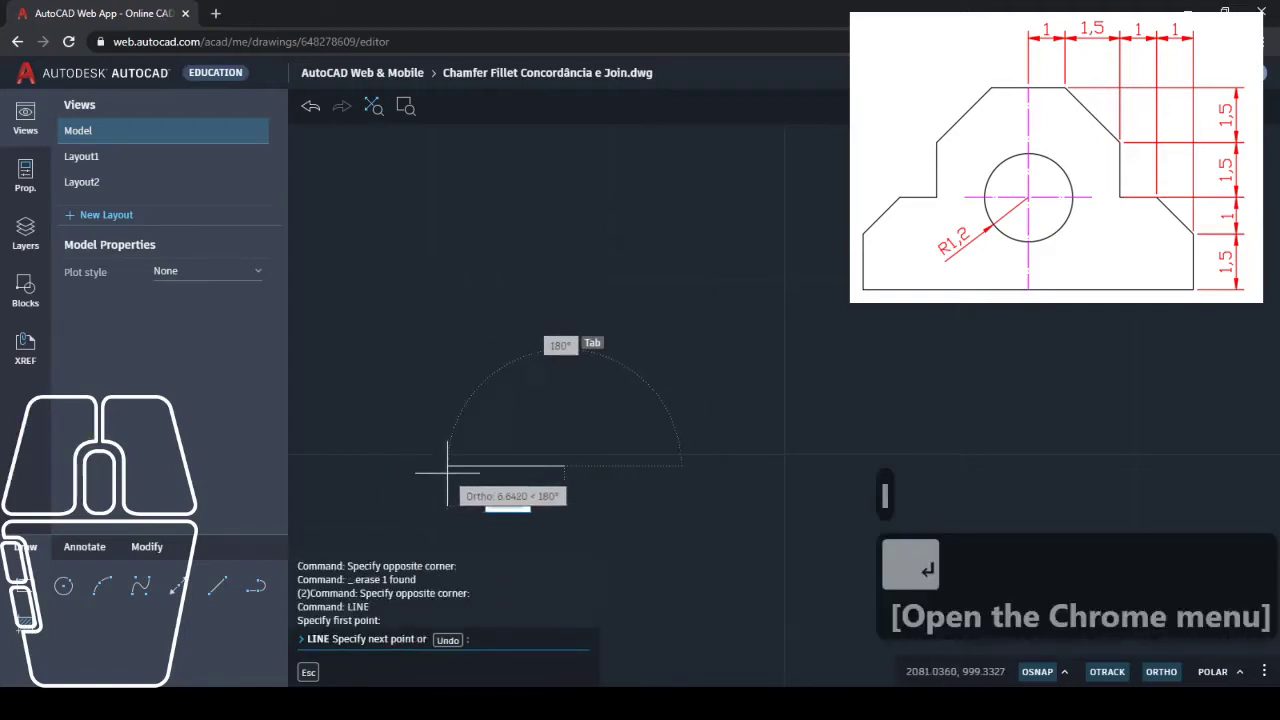
text(4.5)
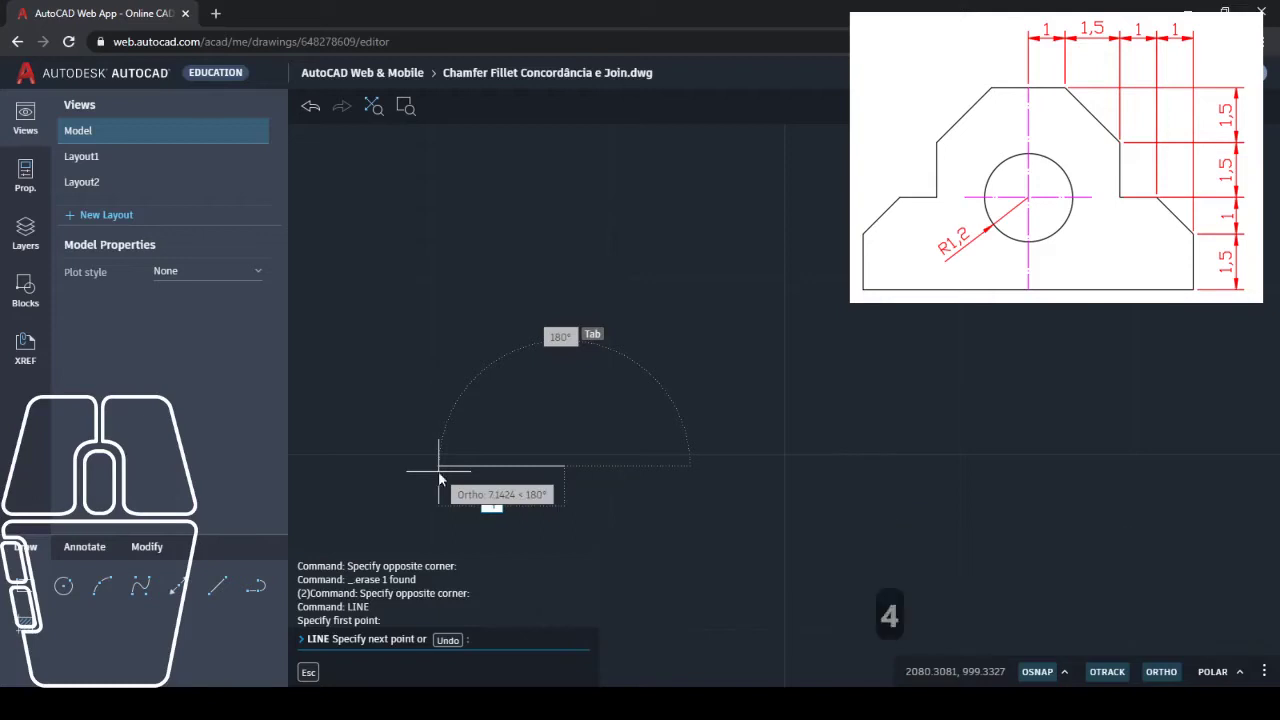
key(Return)
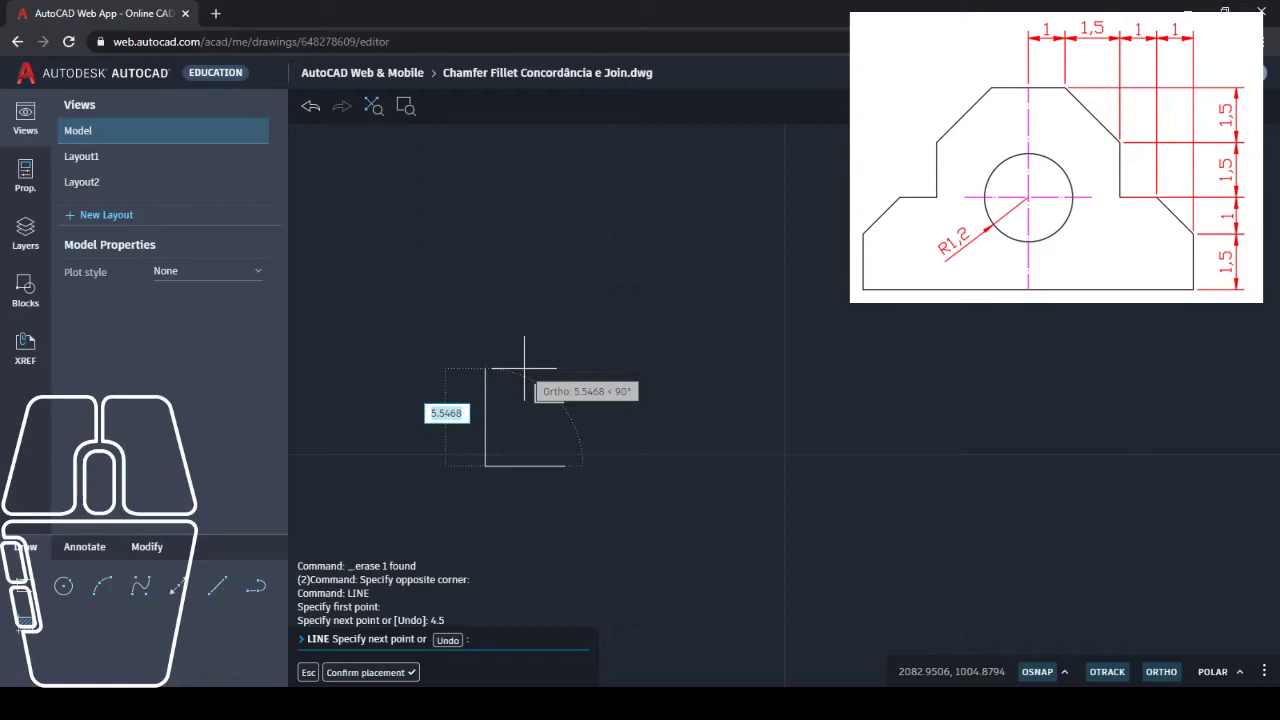
text(2.5)
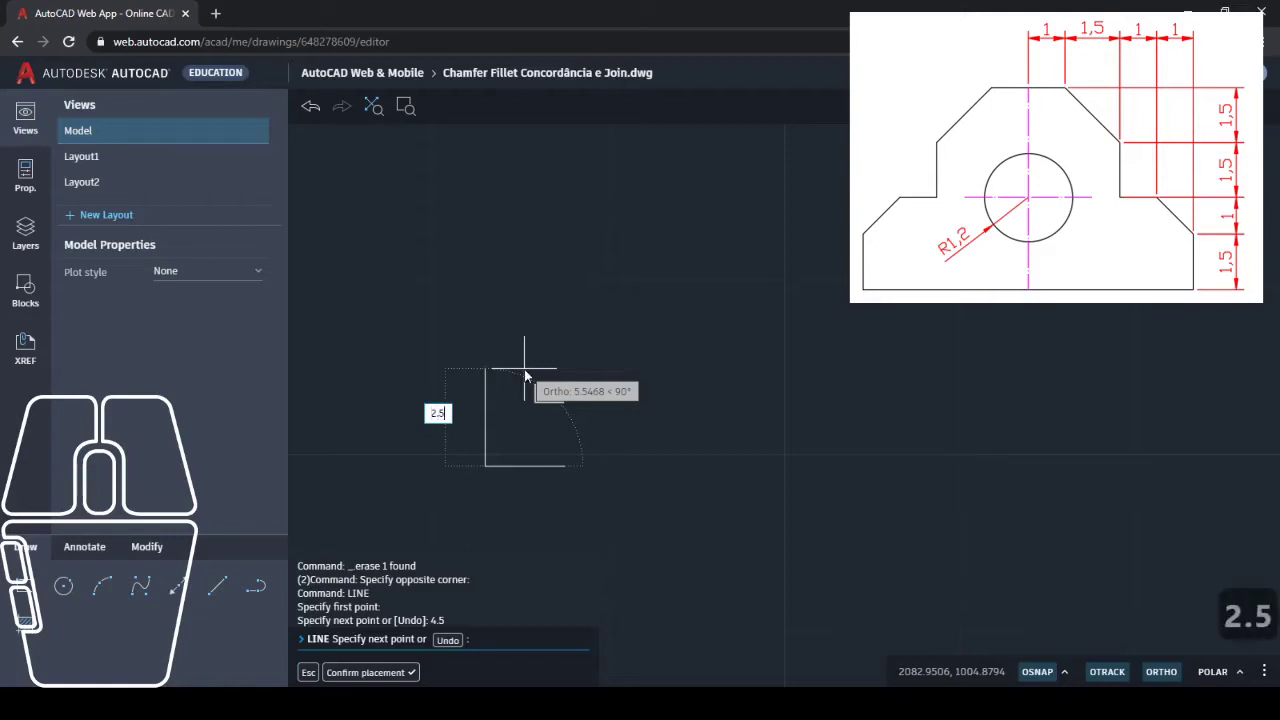
key(Return)
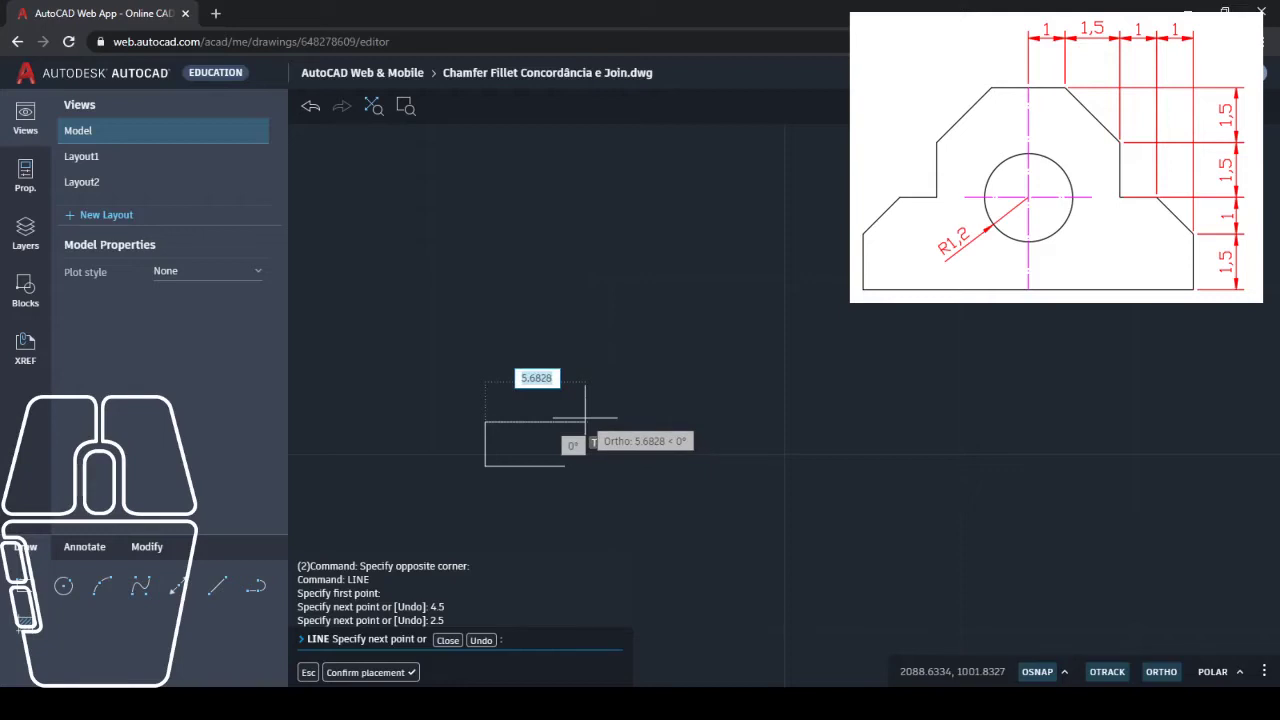
Step: Continue the stepped half profile with lines 2 to the right, 3 up and 2.5 to the right, ending at the centre axis
text(2)
key(Return)
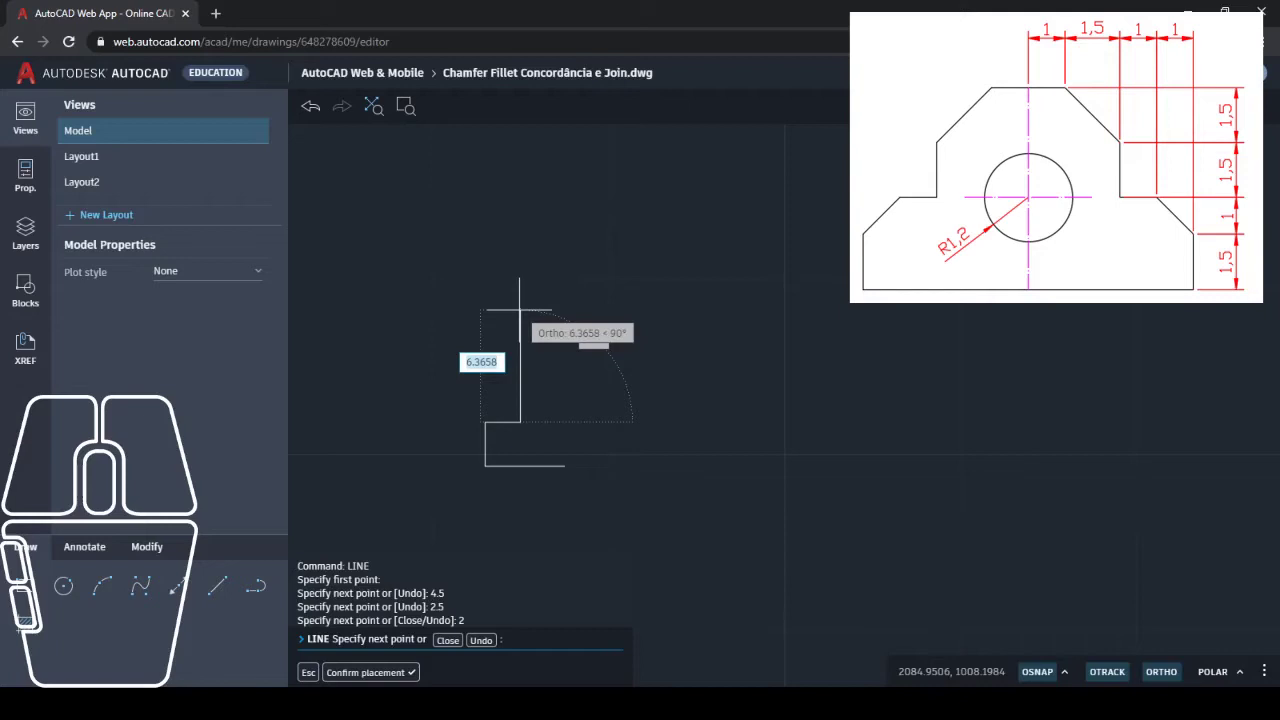
text(3)
key(Return)
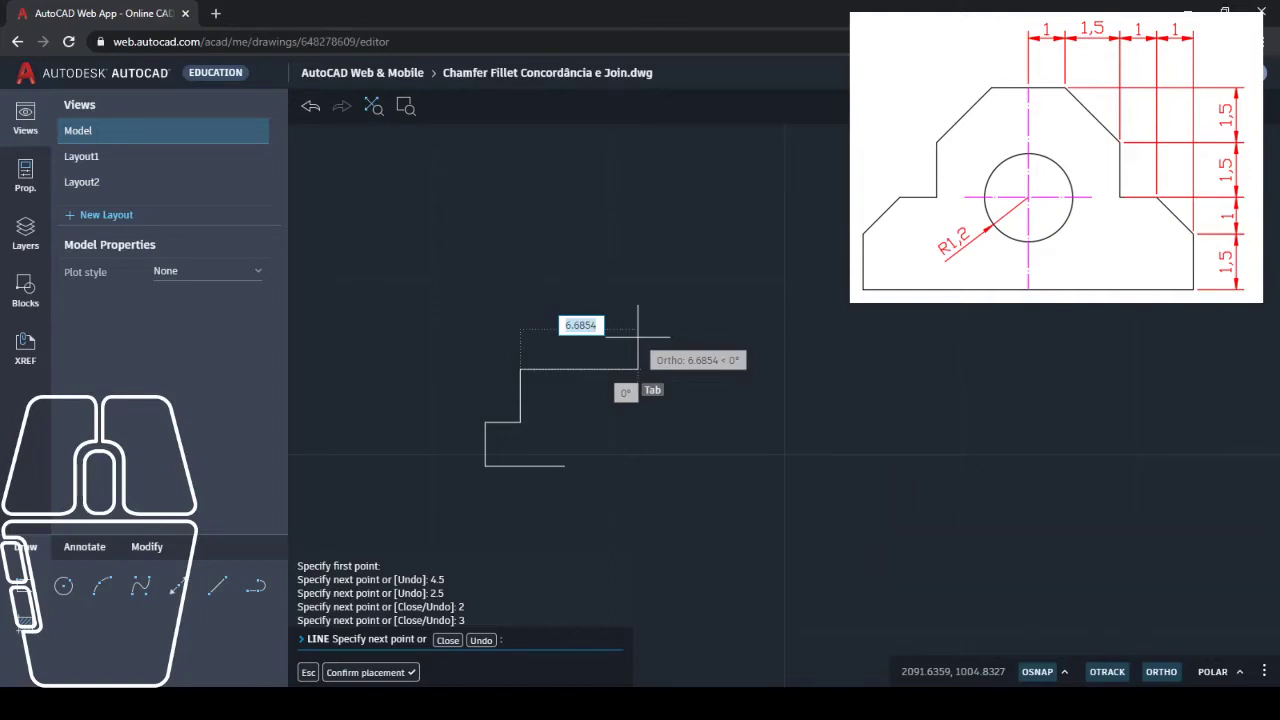
text(2.5)
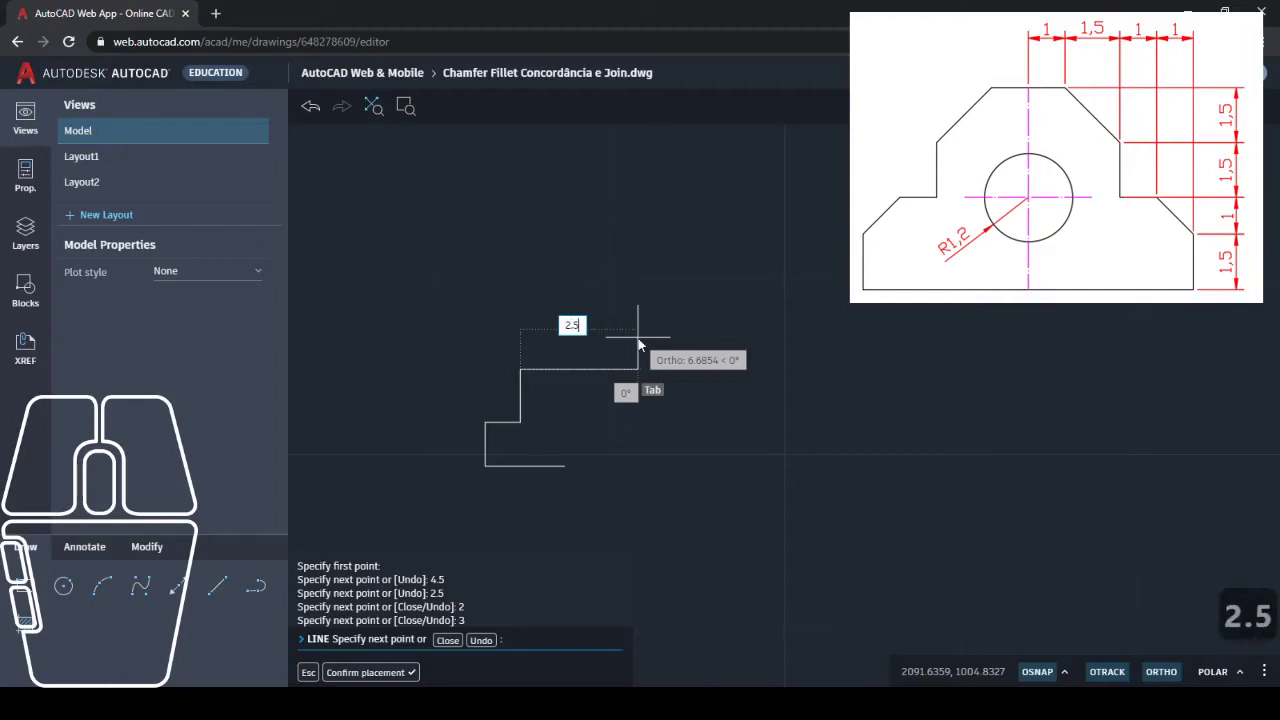
key(Return)
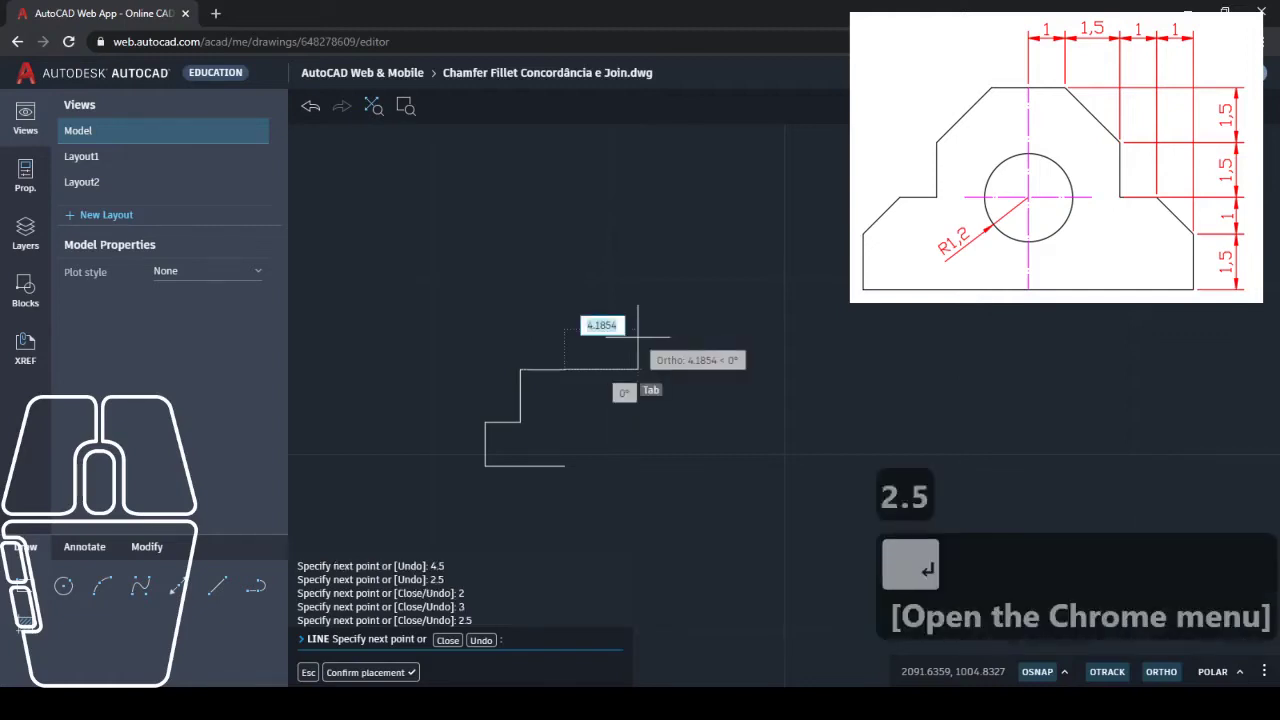
key(Escape)
Step: Chamfer the lower outer corner of the half profile with both distances set to 1
scroll(530, 433, up, 2)
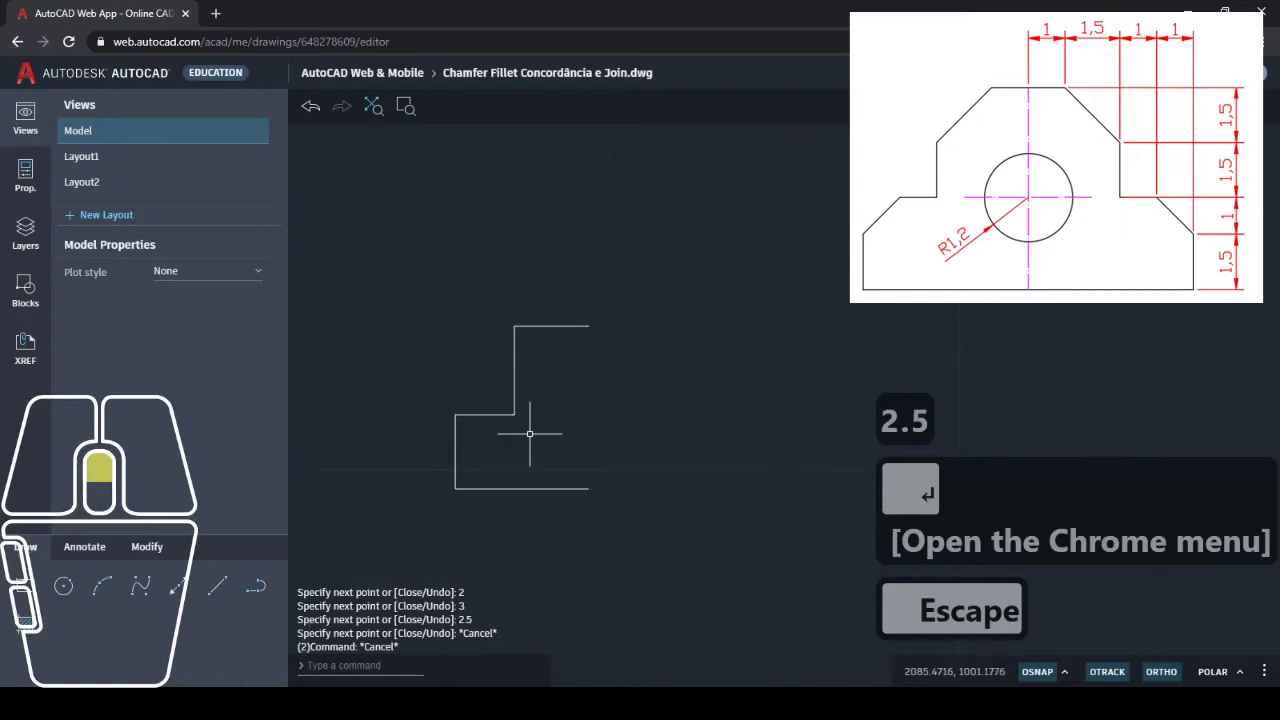
scroll(530, 433, up, 3)
mouse_move(571, 443)
middle_down()
mouse_move(565, 458)
mouse_move(566, 446)
middle_up()
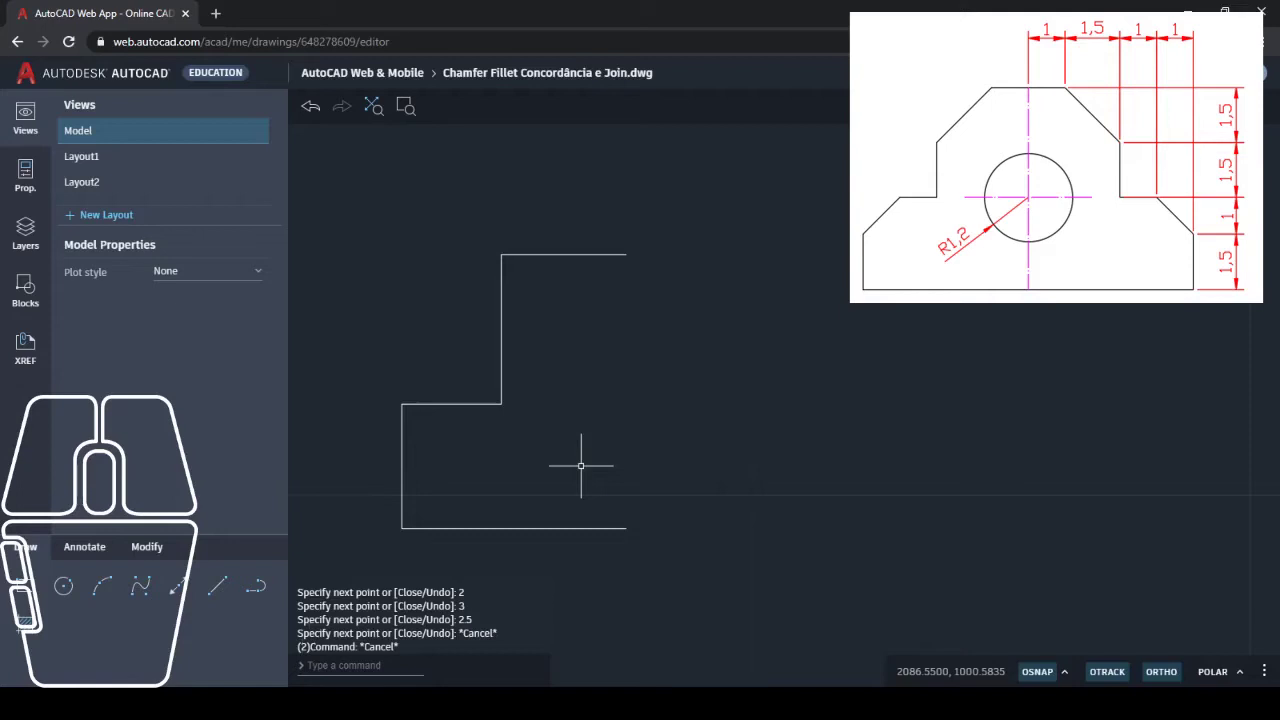
text(cha)
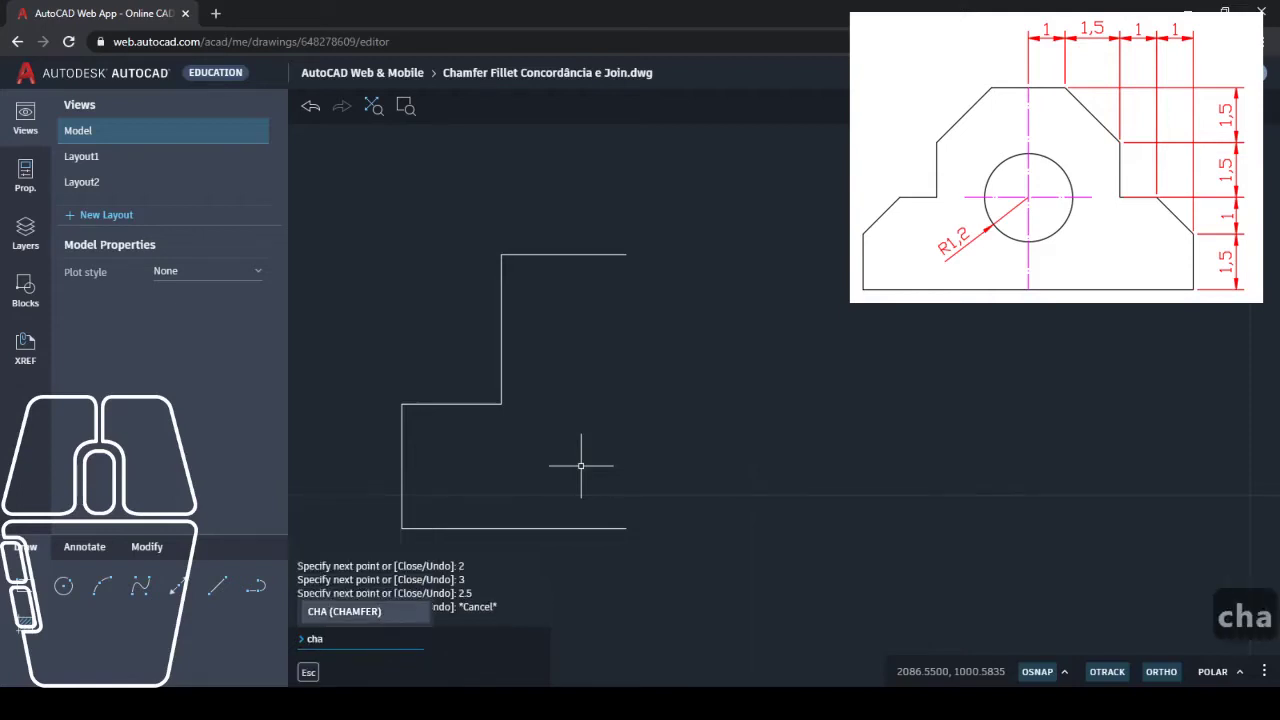
key(Return)
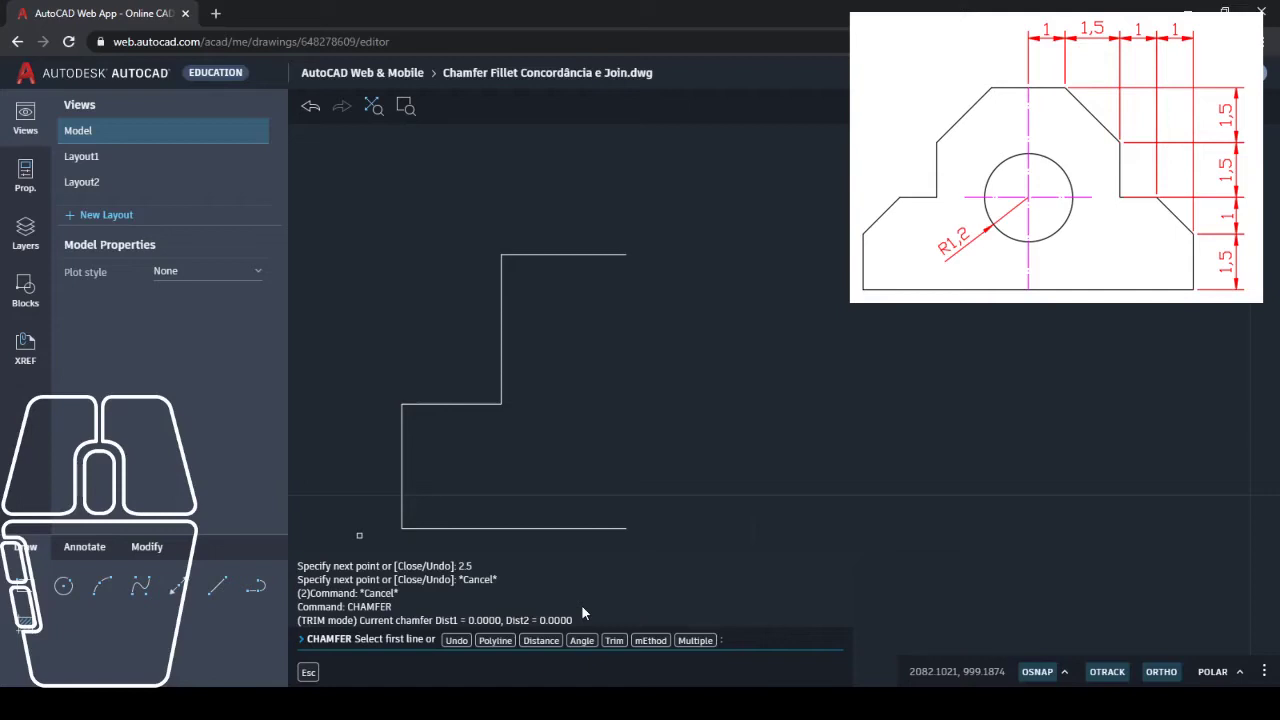
click(540, 641)
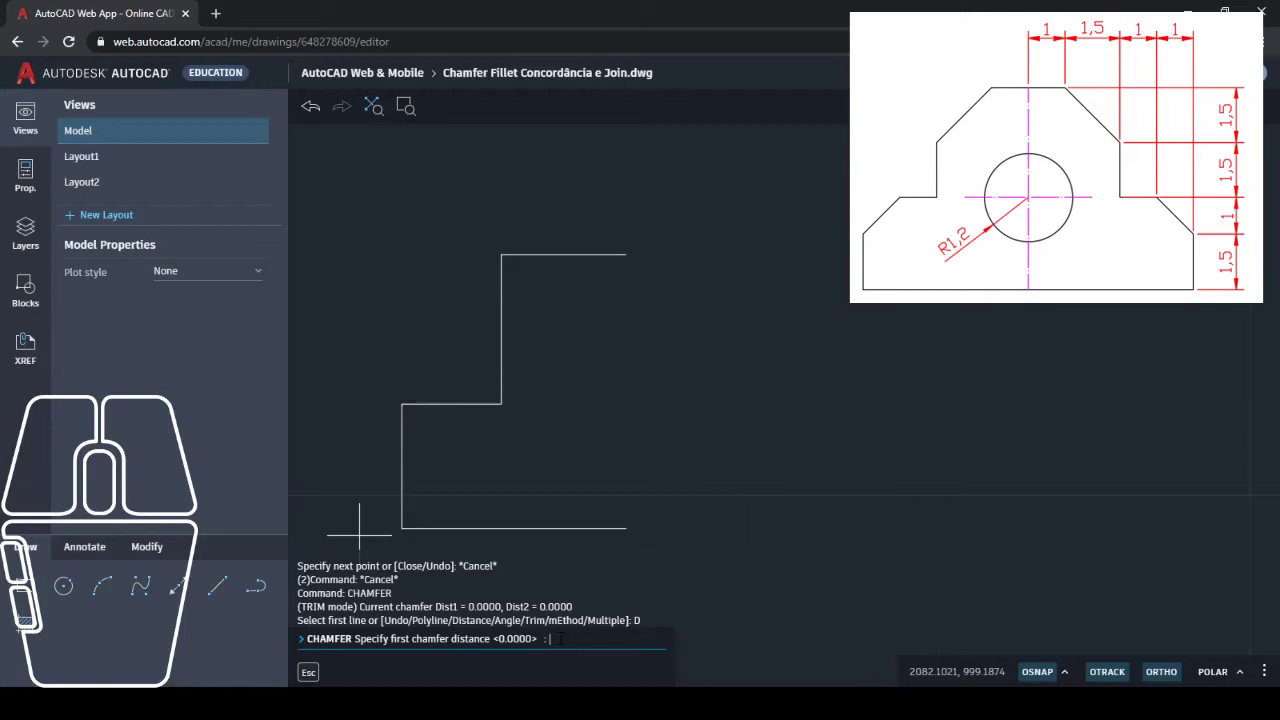
click(560, 638)
text(1)
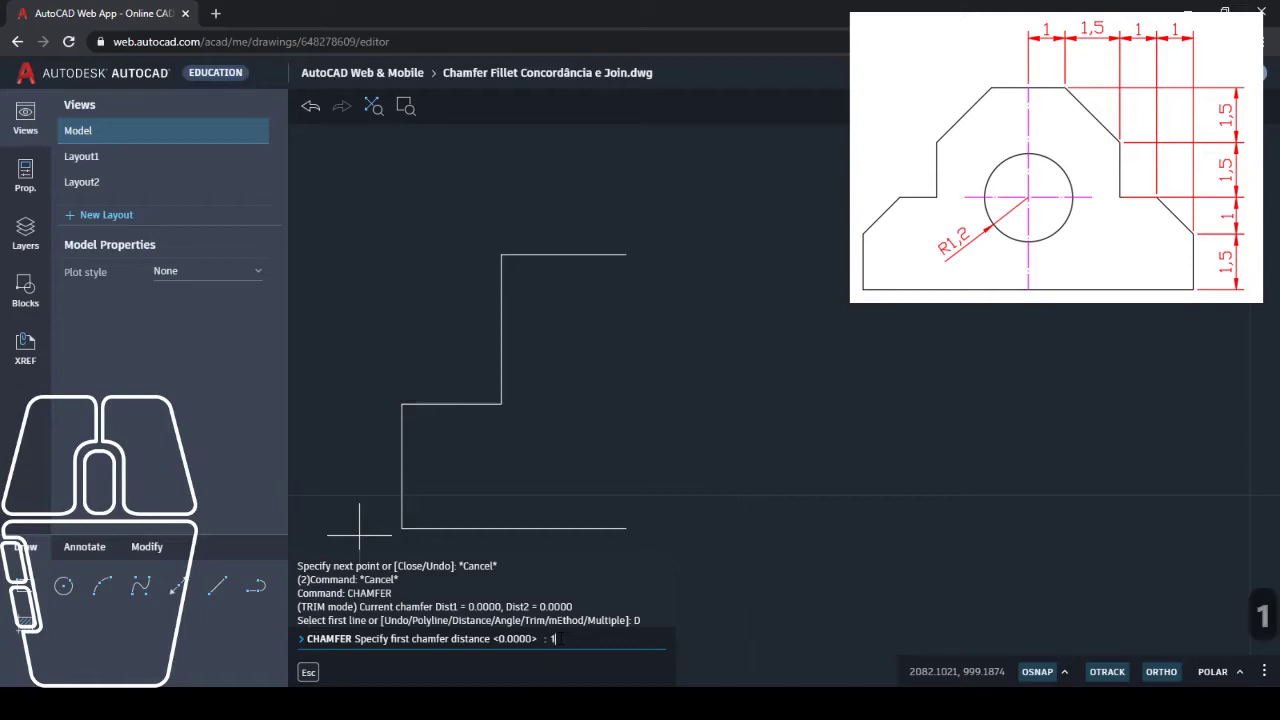
key(Return)
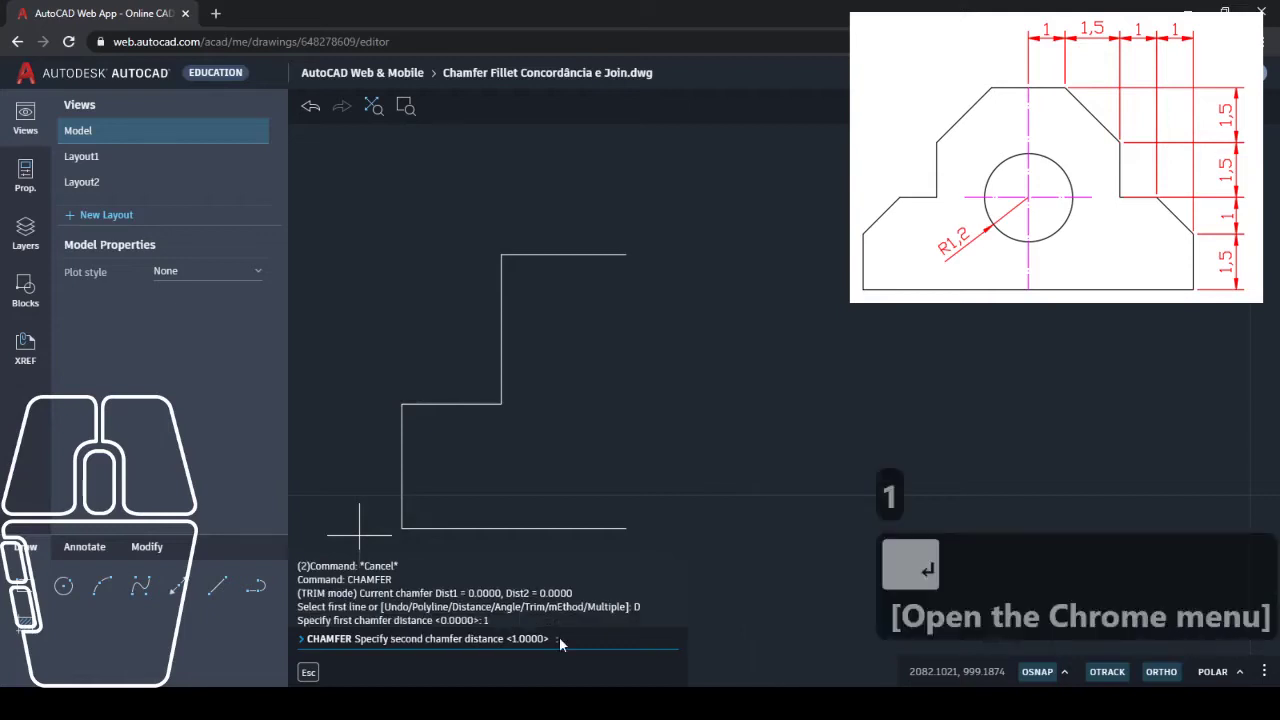
text(1)
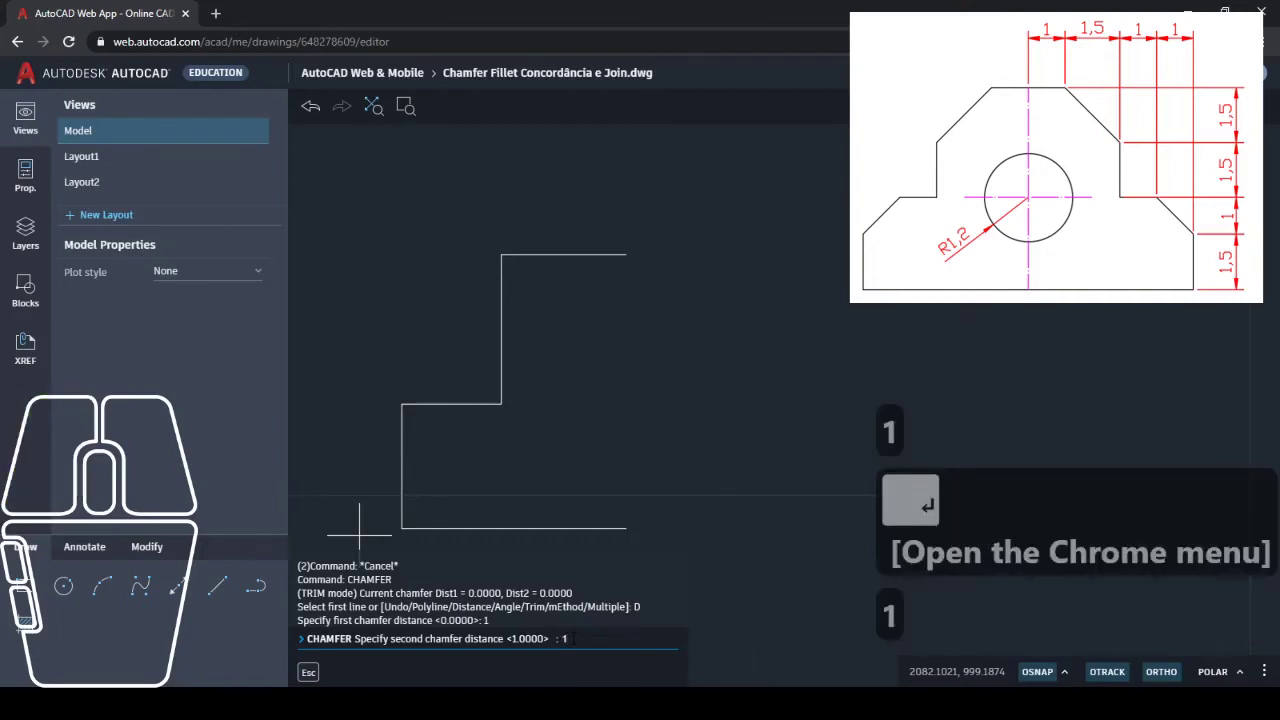
key(Return)
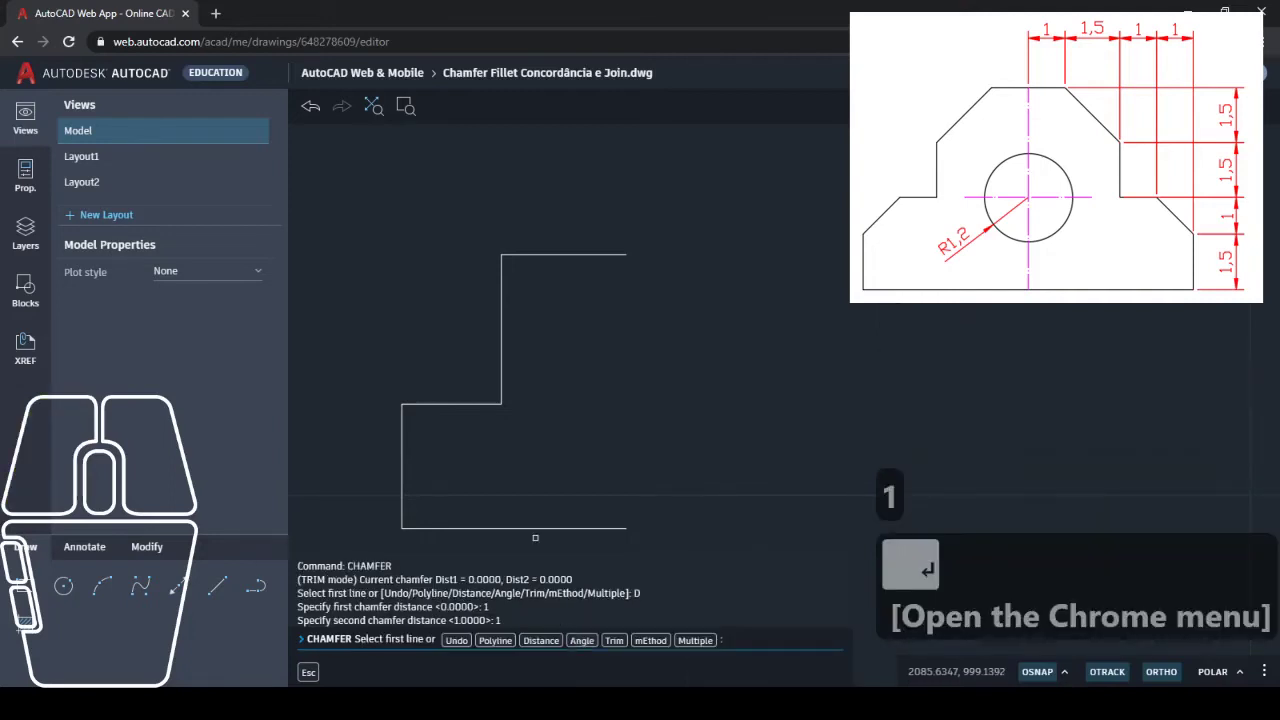
click(402, 428)
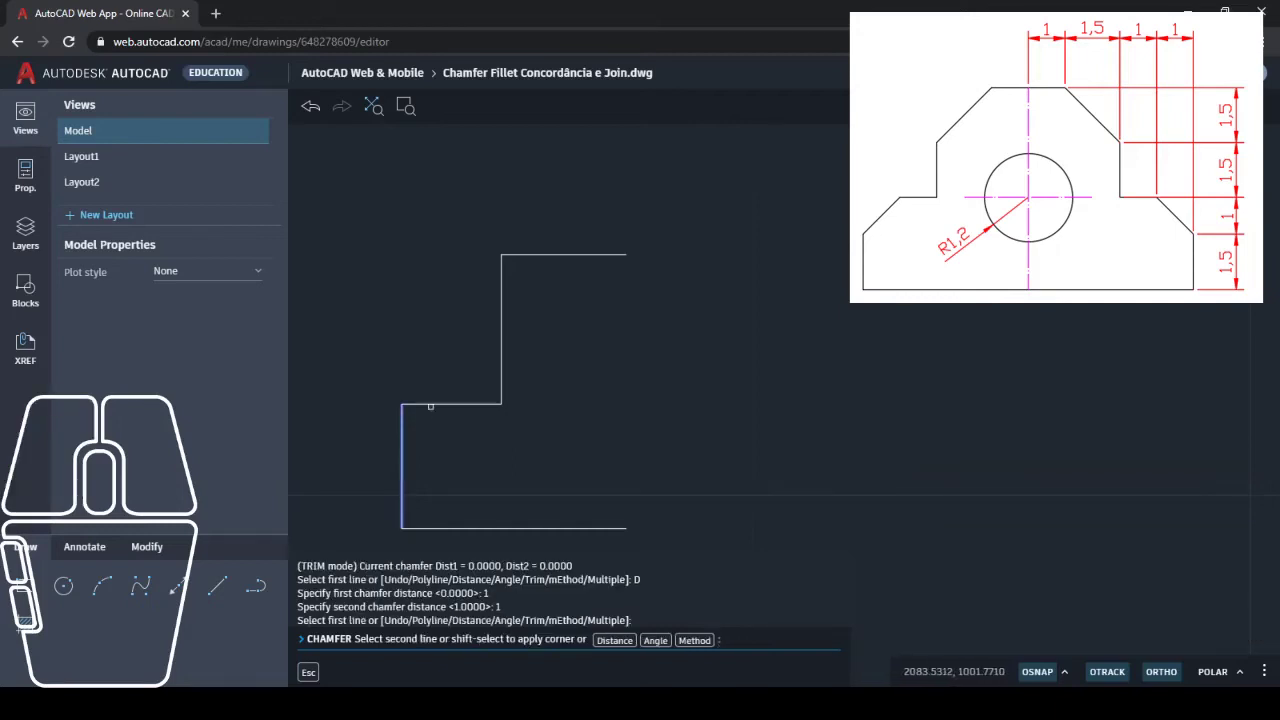
click(432, 404)
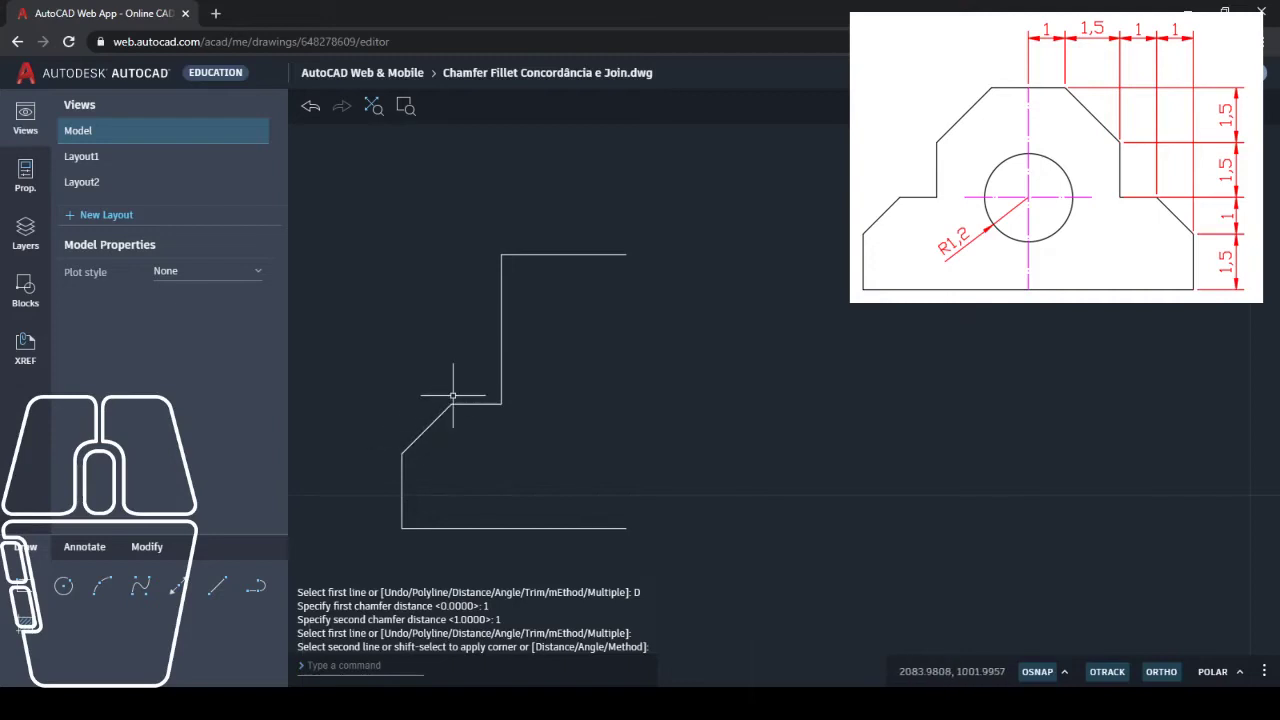
Step: Chamfer the upper outer corner of the half profile with both distances set to 1.5
middle_drag(538, 332, 464, 388)
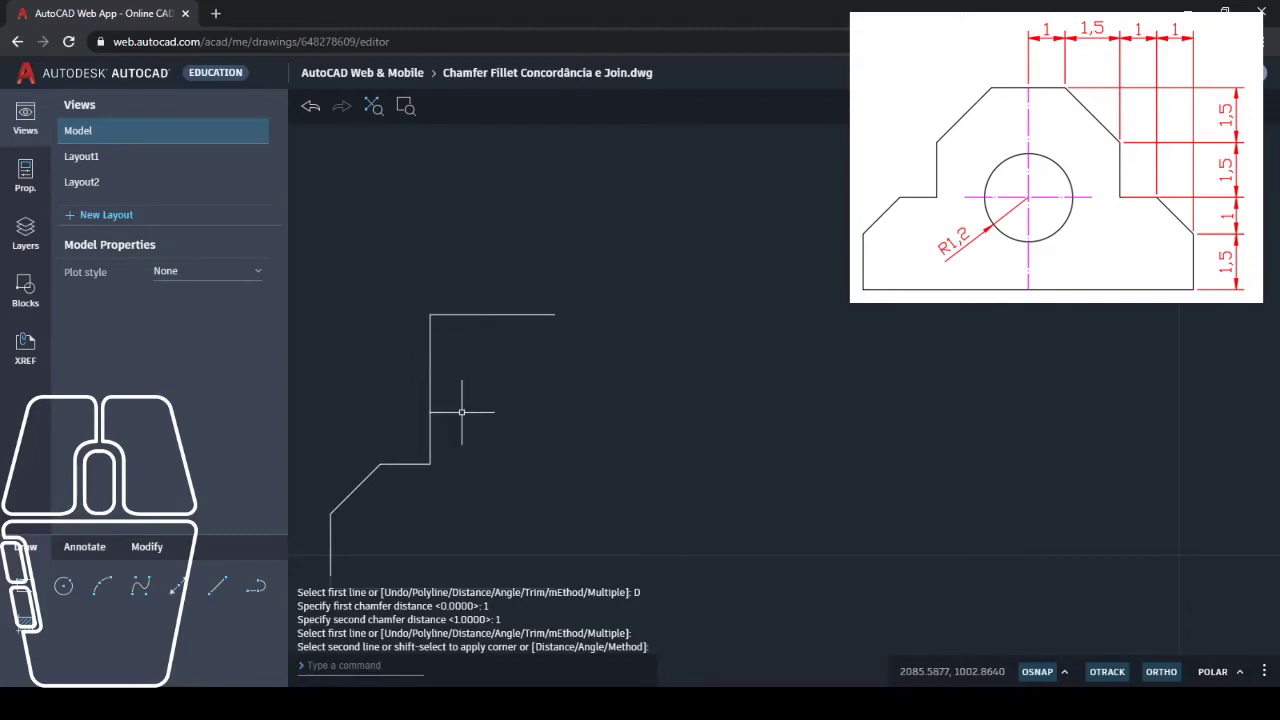
text(cha)
key(Return)
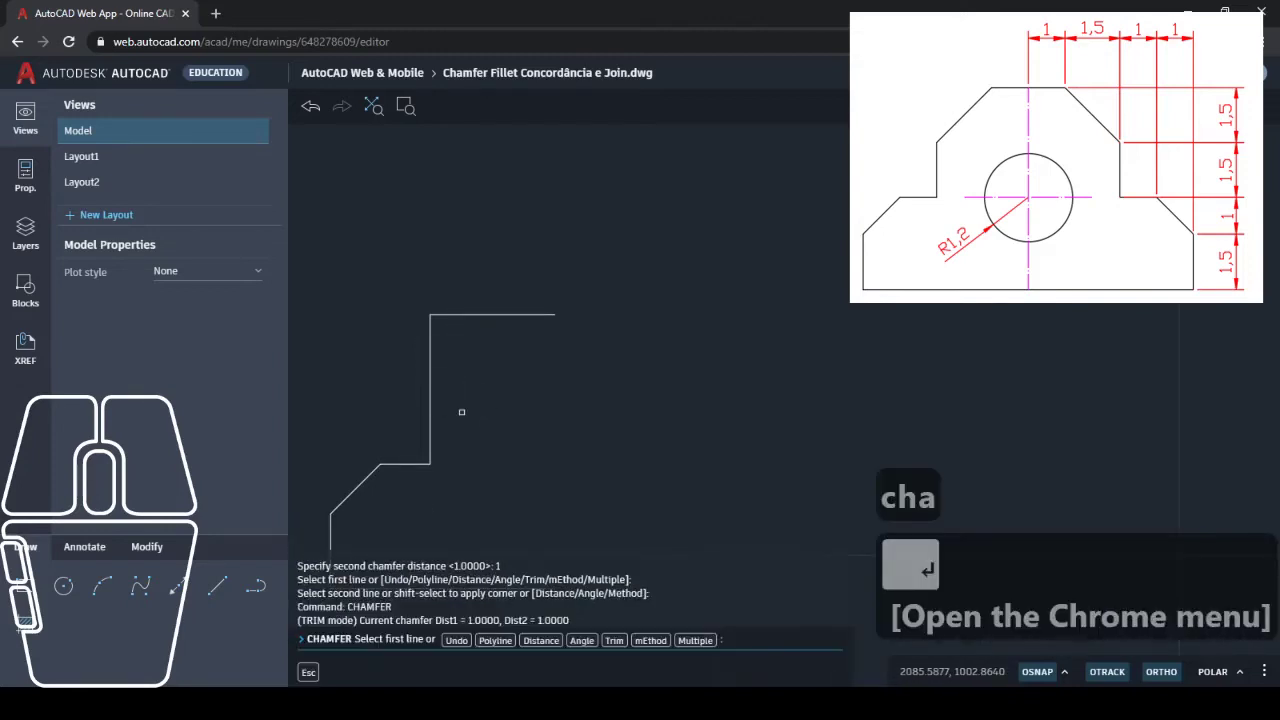
click(541, 640)
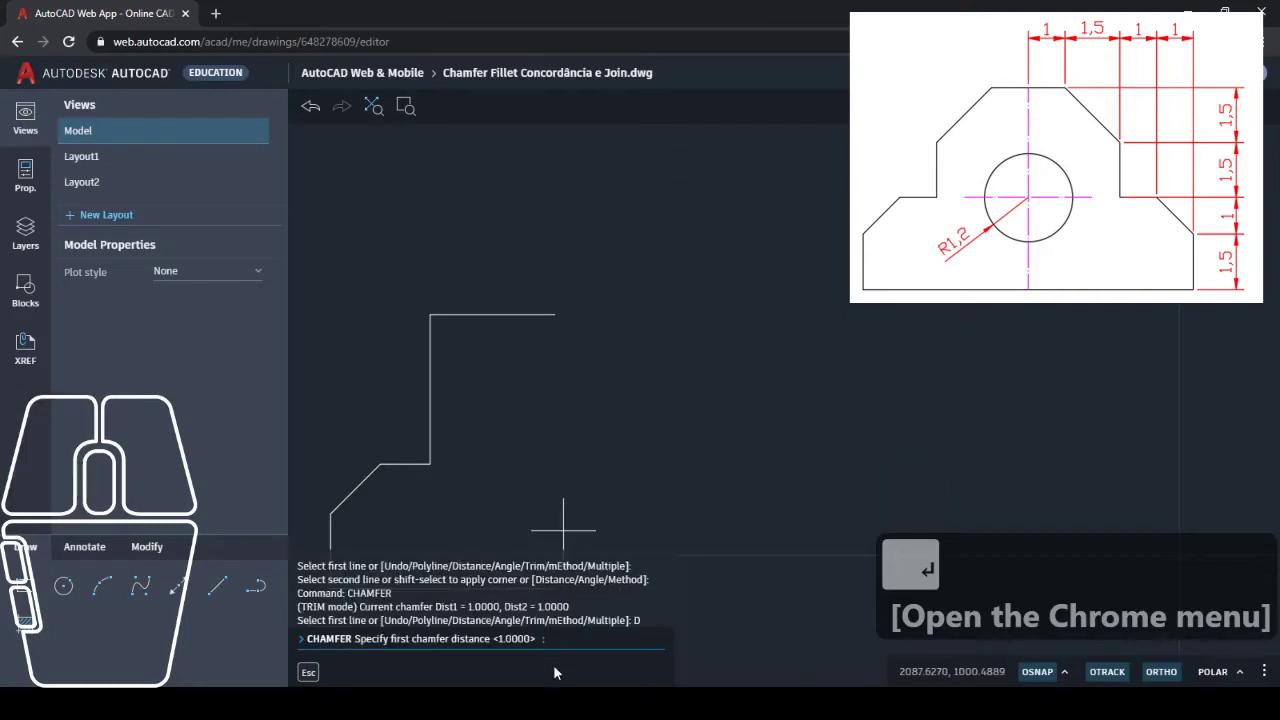
text(1.5)
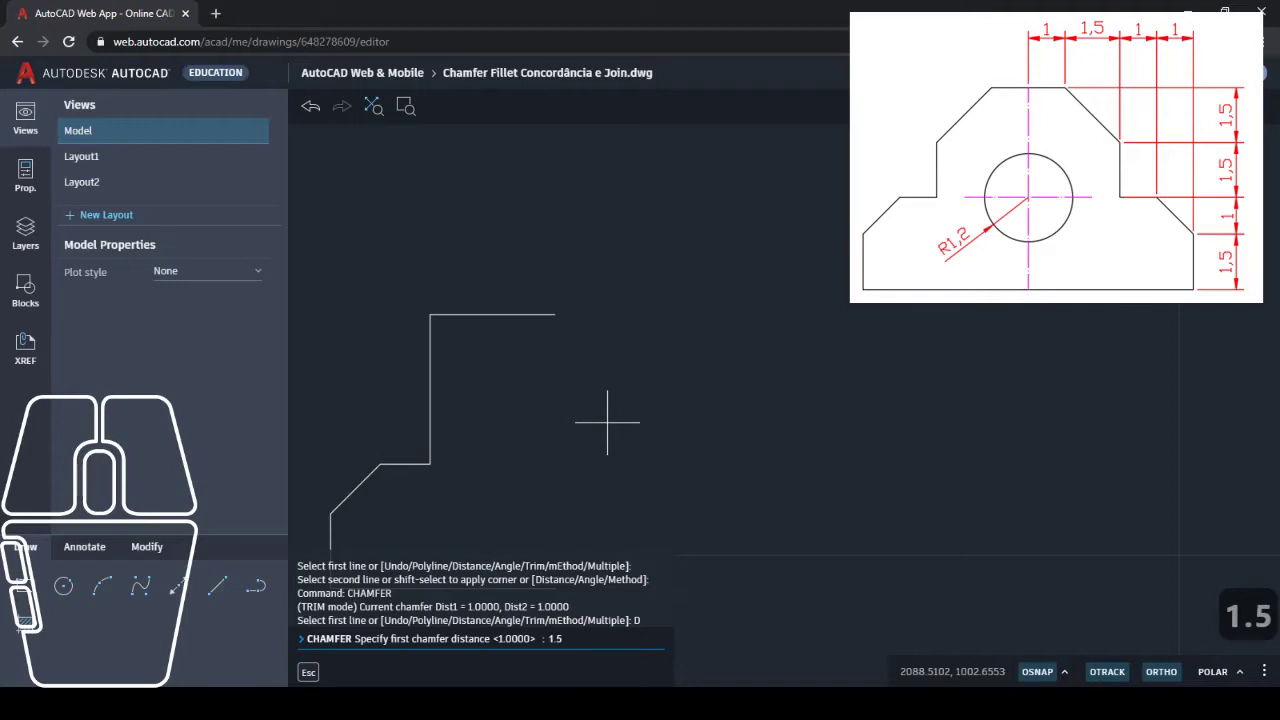
key(Return)
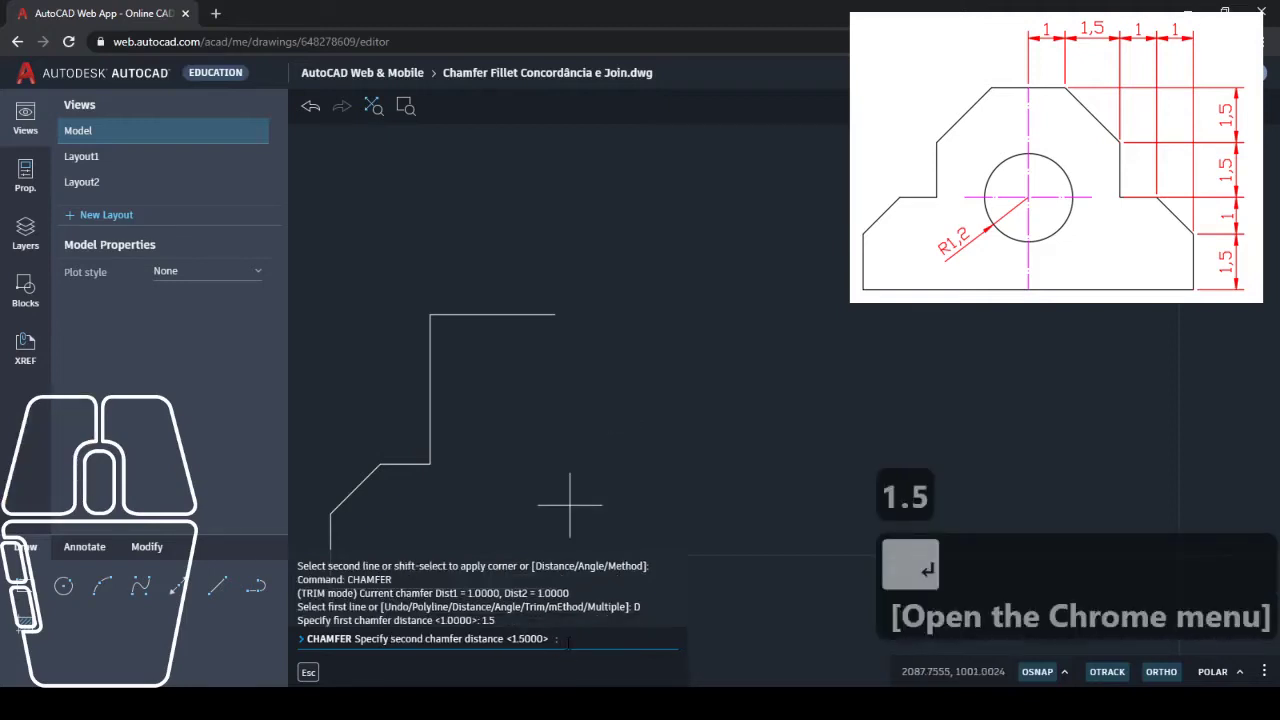
text(1.5)
key(Return)
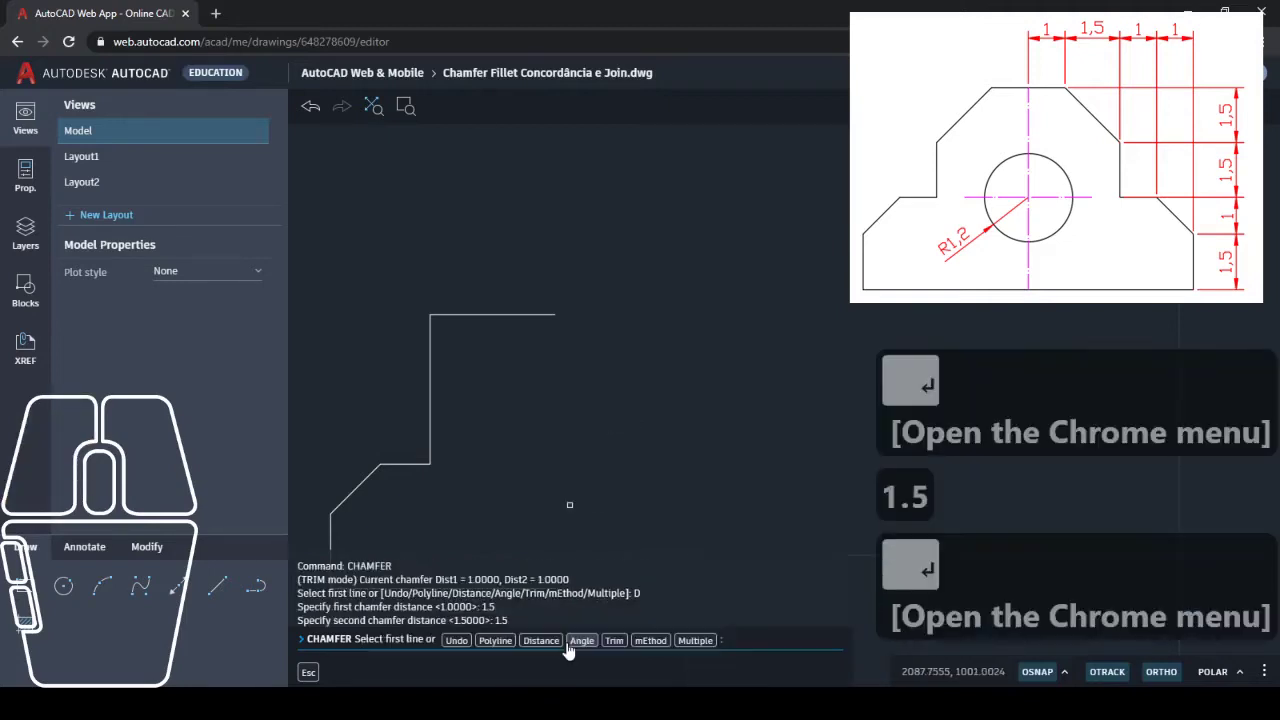
click(429, 341)
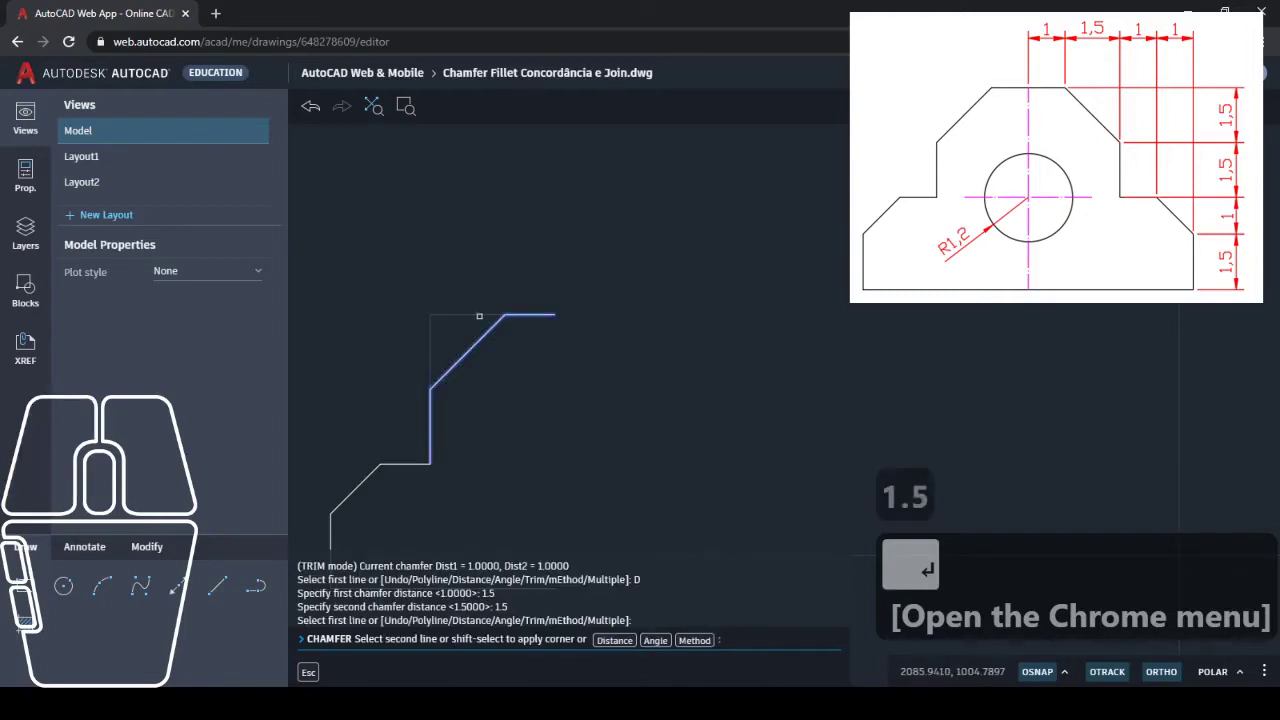
click(530, 315)
Step: Mirror the whole half profile about the vertical axis through its open bottom and top endpoints, keeping the source objects
mouse_move(466, 434)
middle_down()
mouse_move(563, 423)
mouse_move(520, 423)
middle_up()
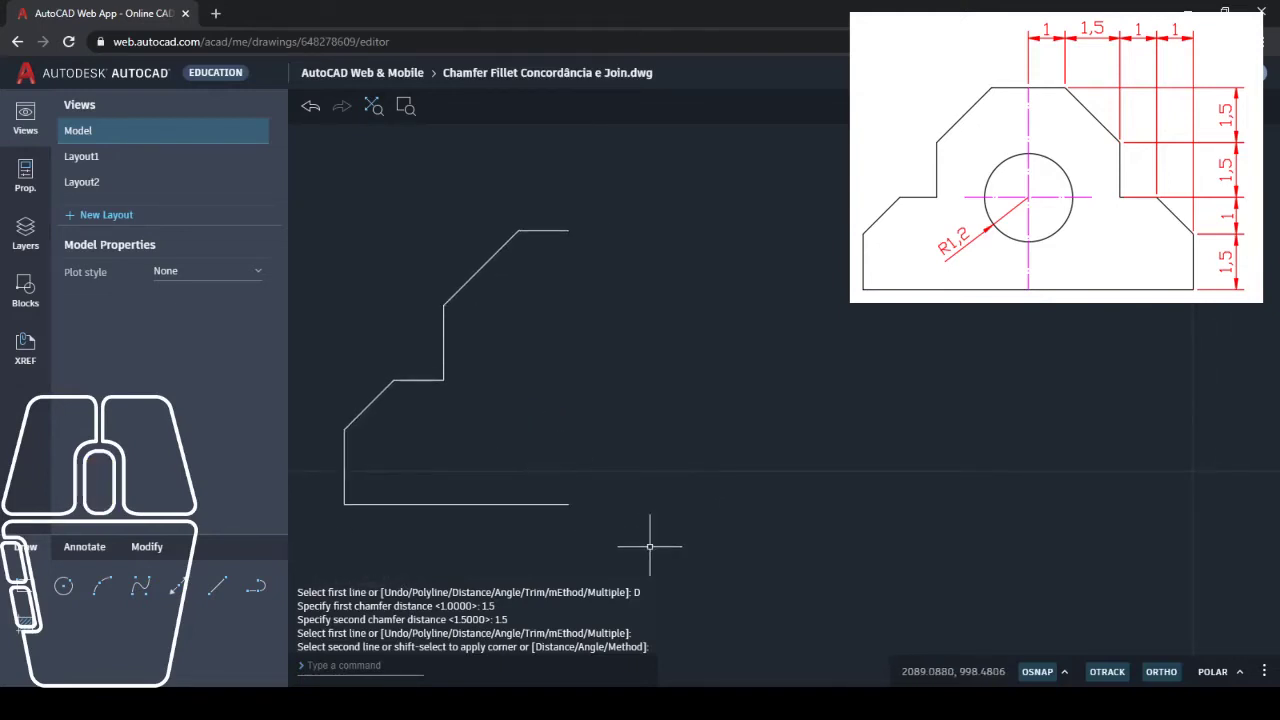
mouse_move(650, 546)
mouse_down()
mouse_move(331, 203)
mouse_move(316, 161)
mouse_up()
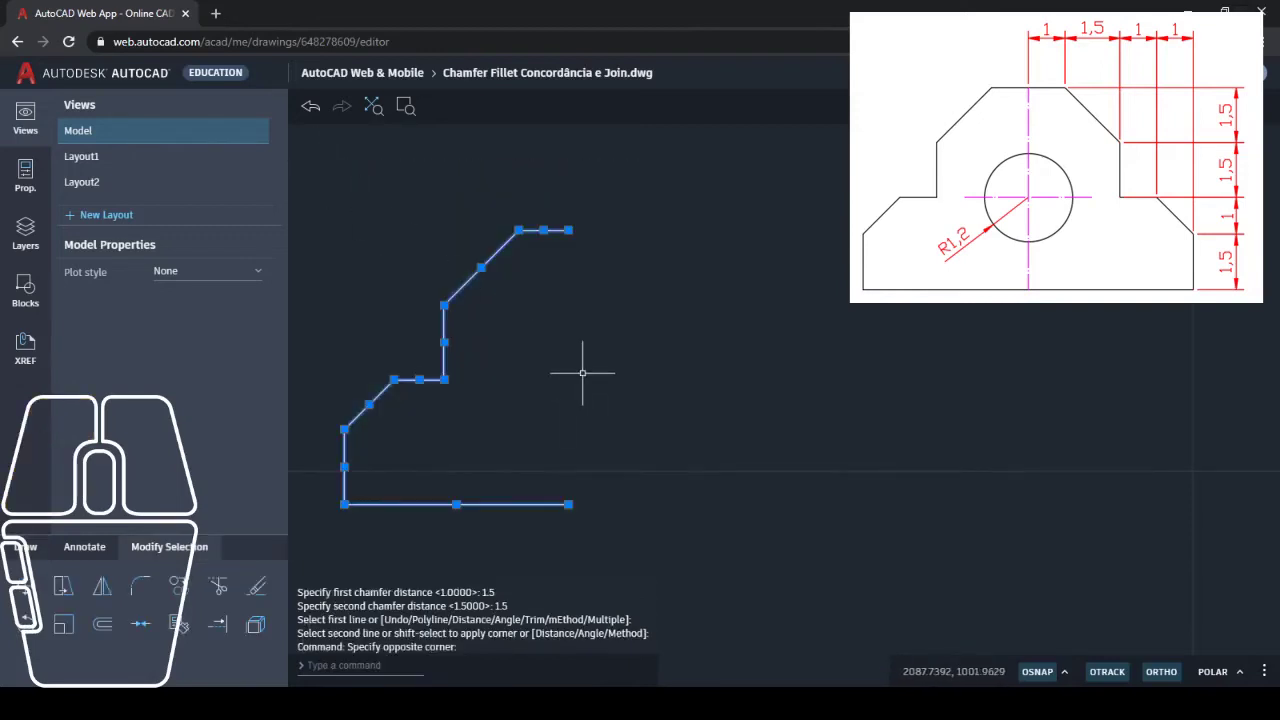
text(mi)
key(Return)
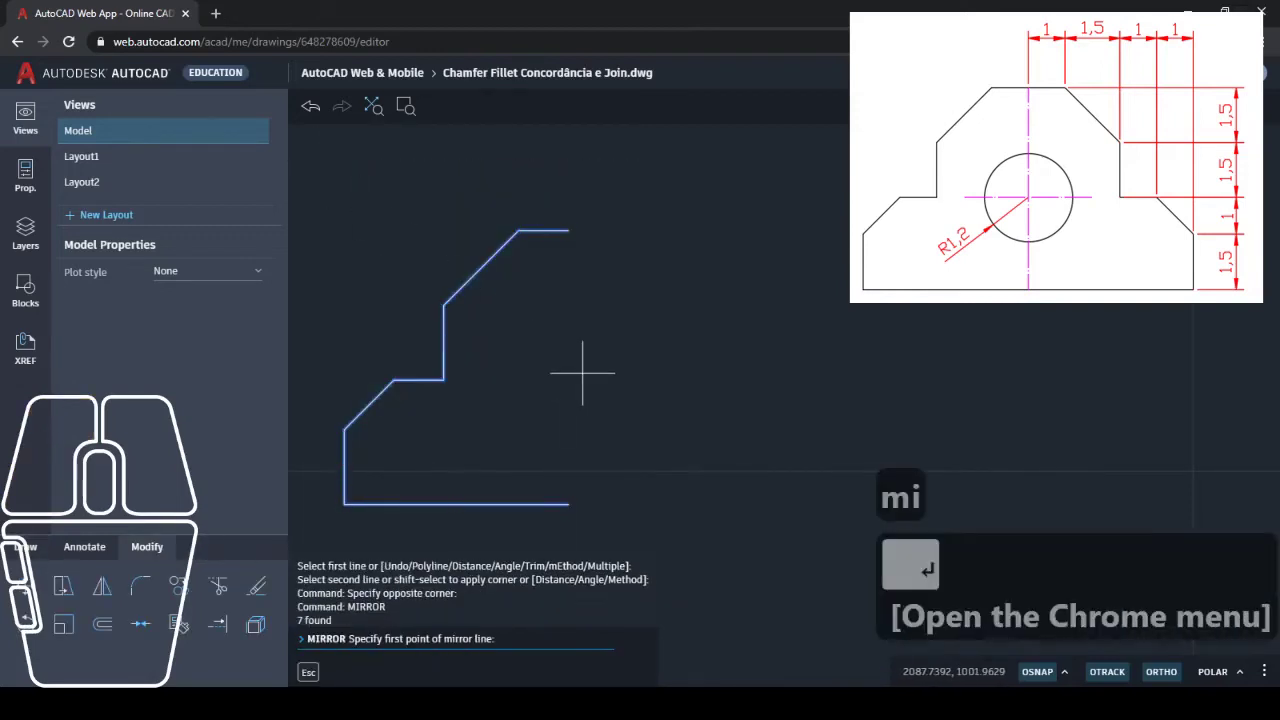
click(568, 504)
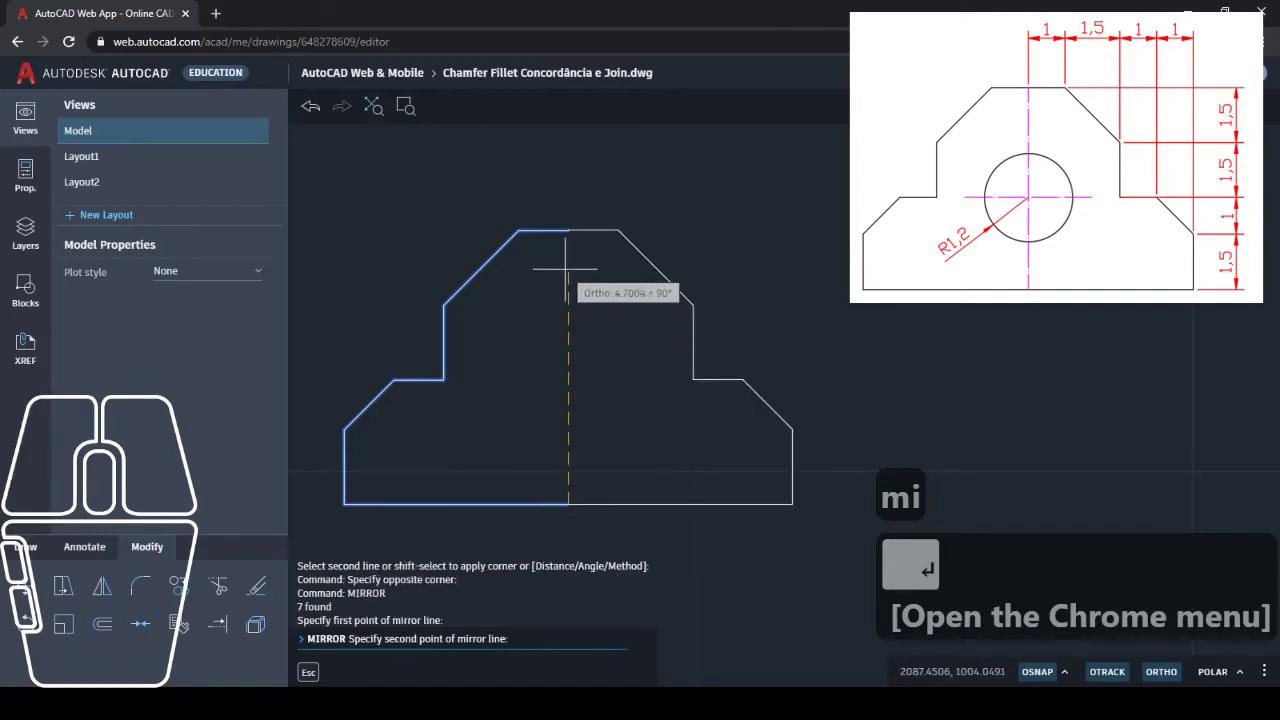
click(568, 231)
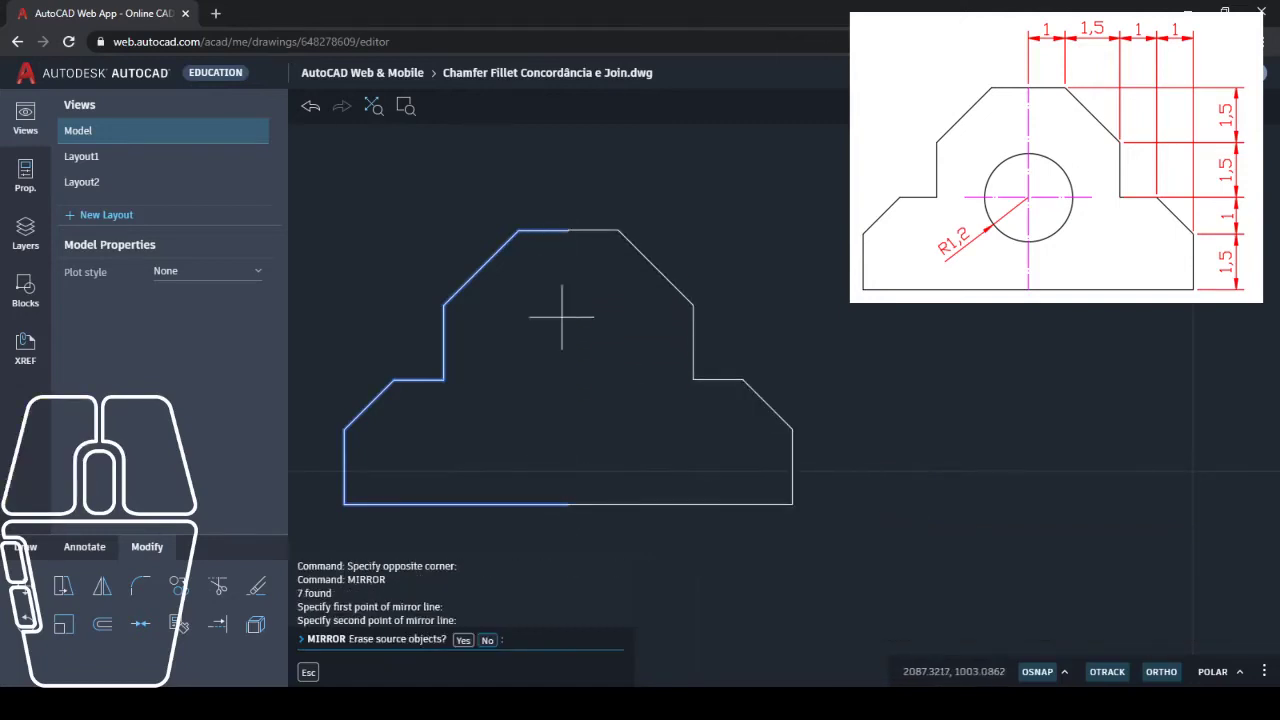
click(487, 639)
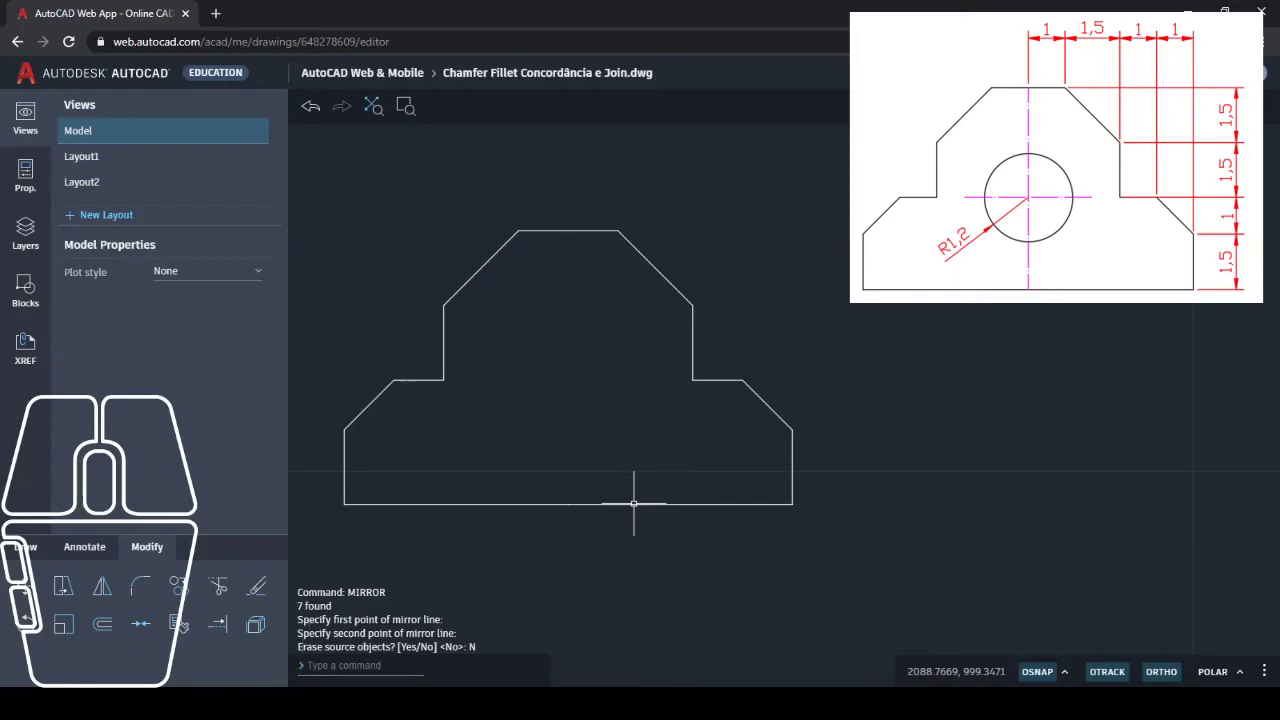
Step: Draw a vertical helper line 2.5 long upward from the midpoint of the mirrored part's bottom edge
text(l)
key(Return)
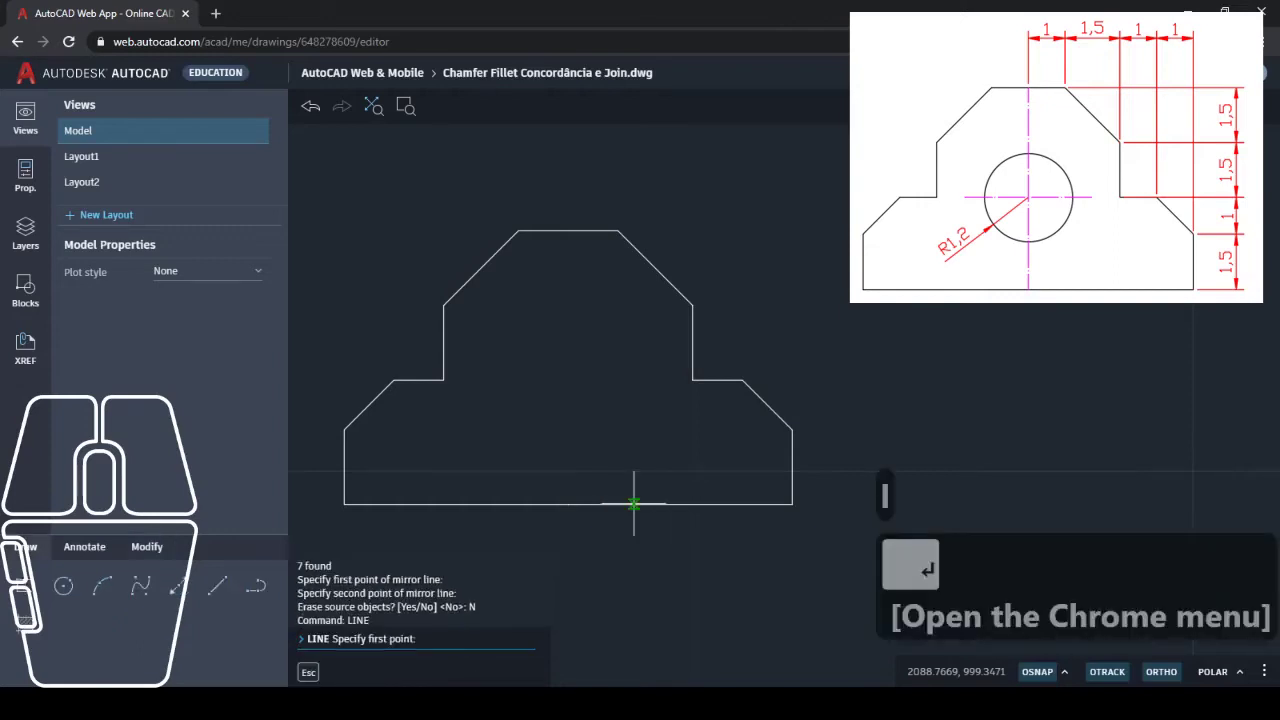
click(568, 503)
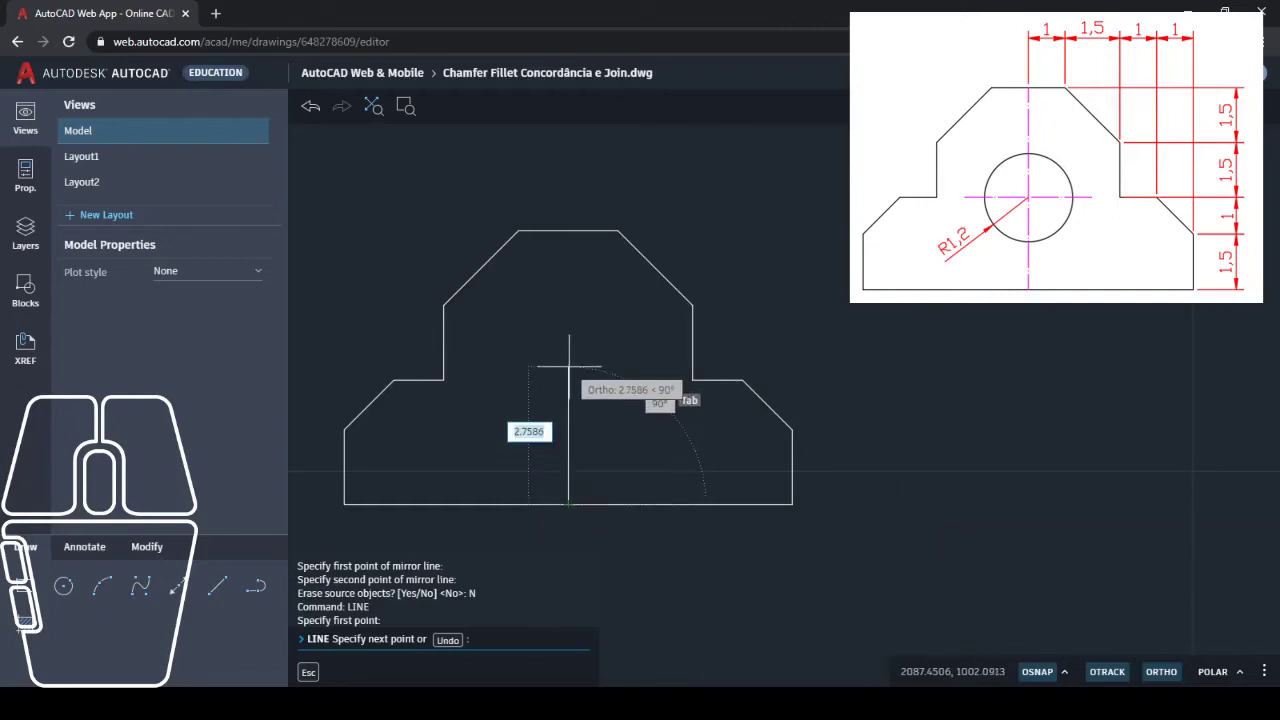
text(2.5)
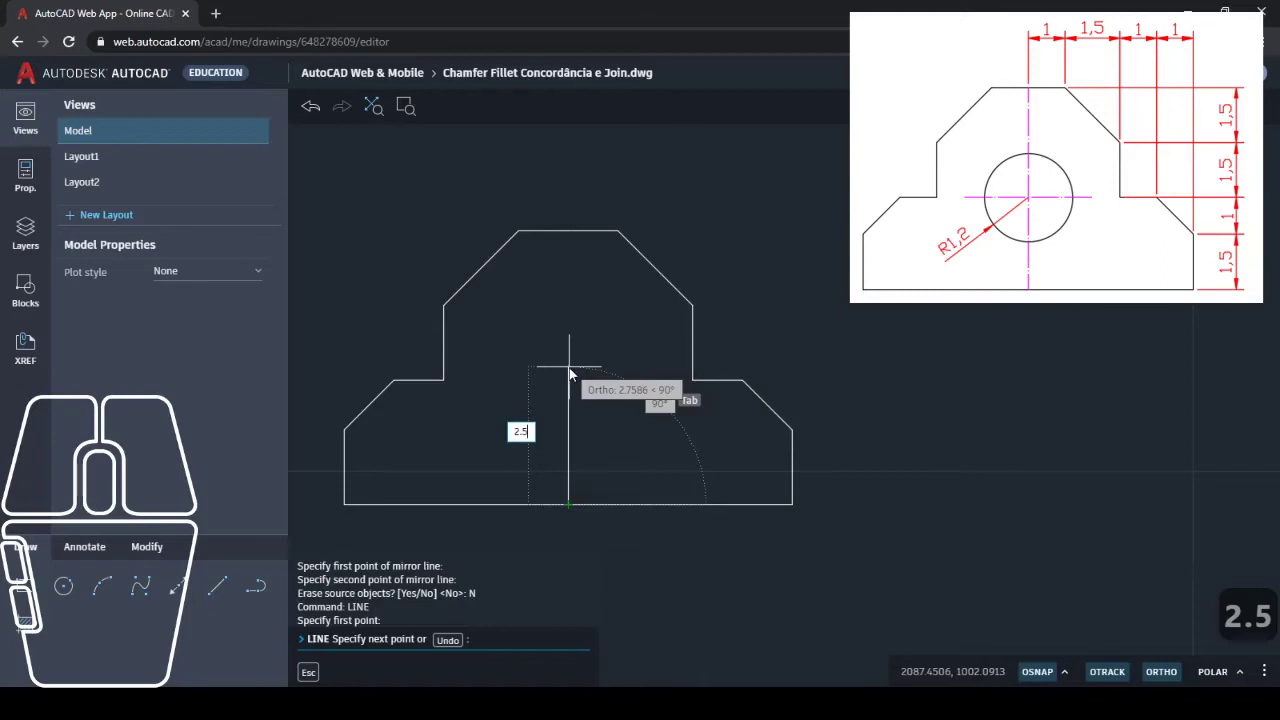
key(Return)
key(Escape)
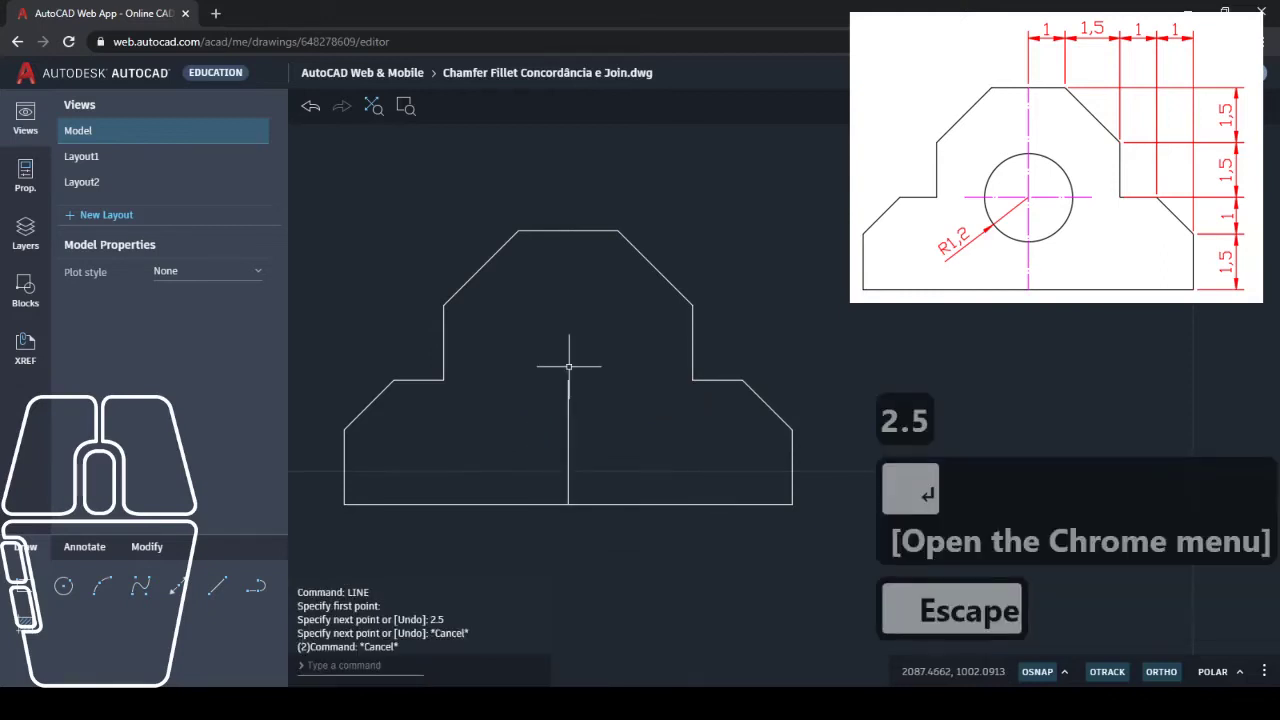
Step: Draw a circle of radius 1.2 centred on the helper line's upper endpoint and delete the helper line
text(c)
key(Return)
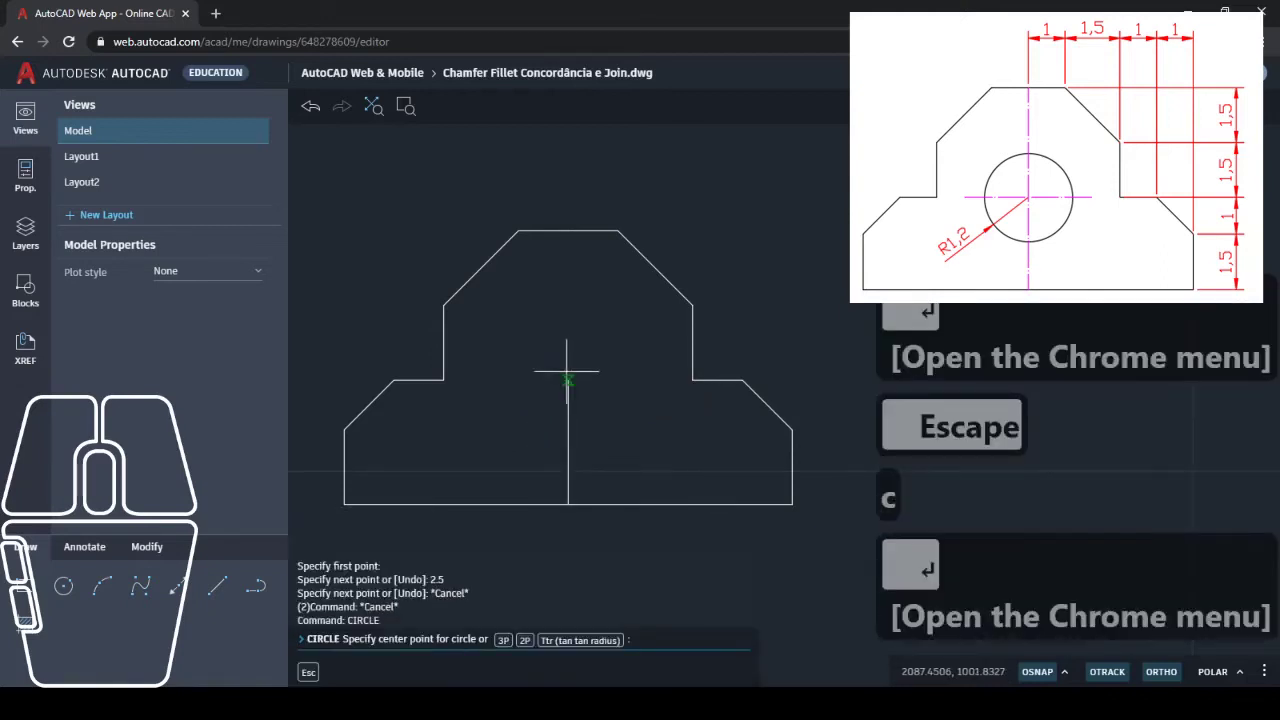
click(568, 379)
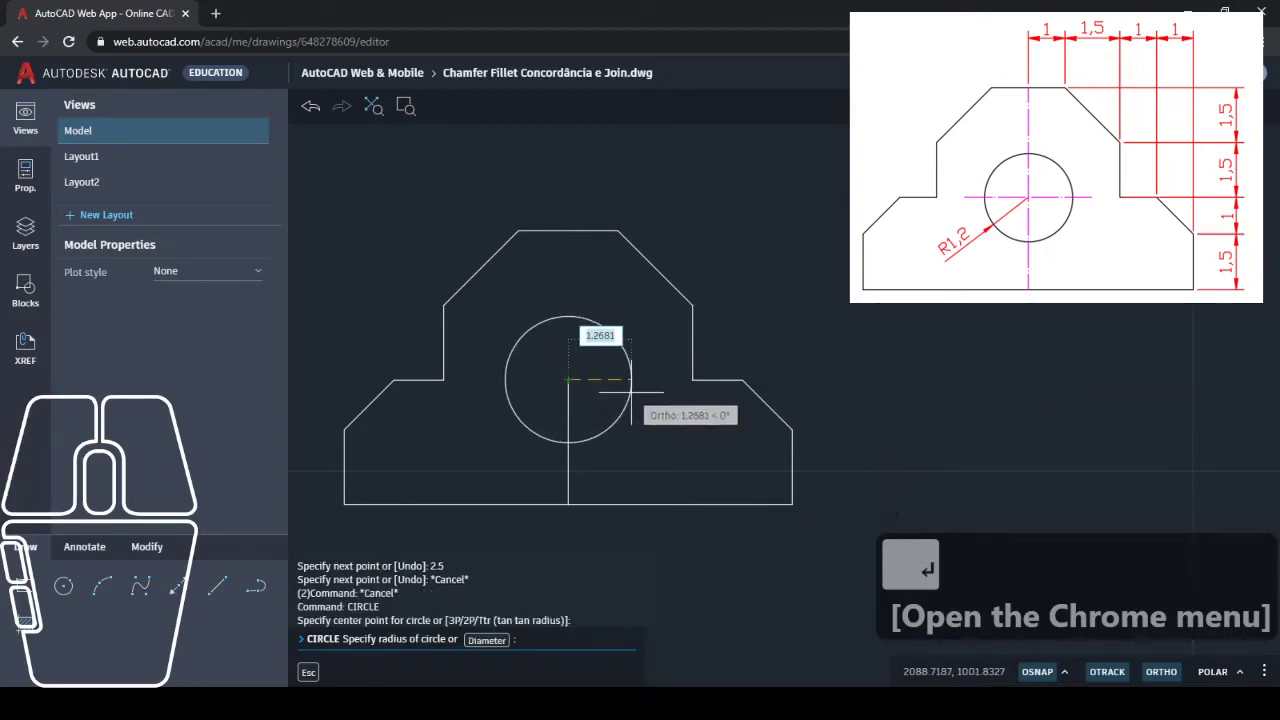
text(1.2)
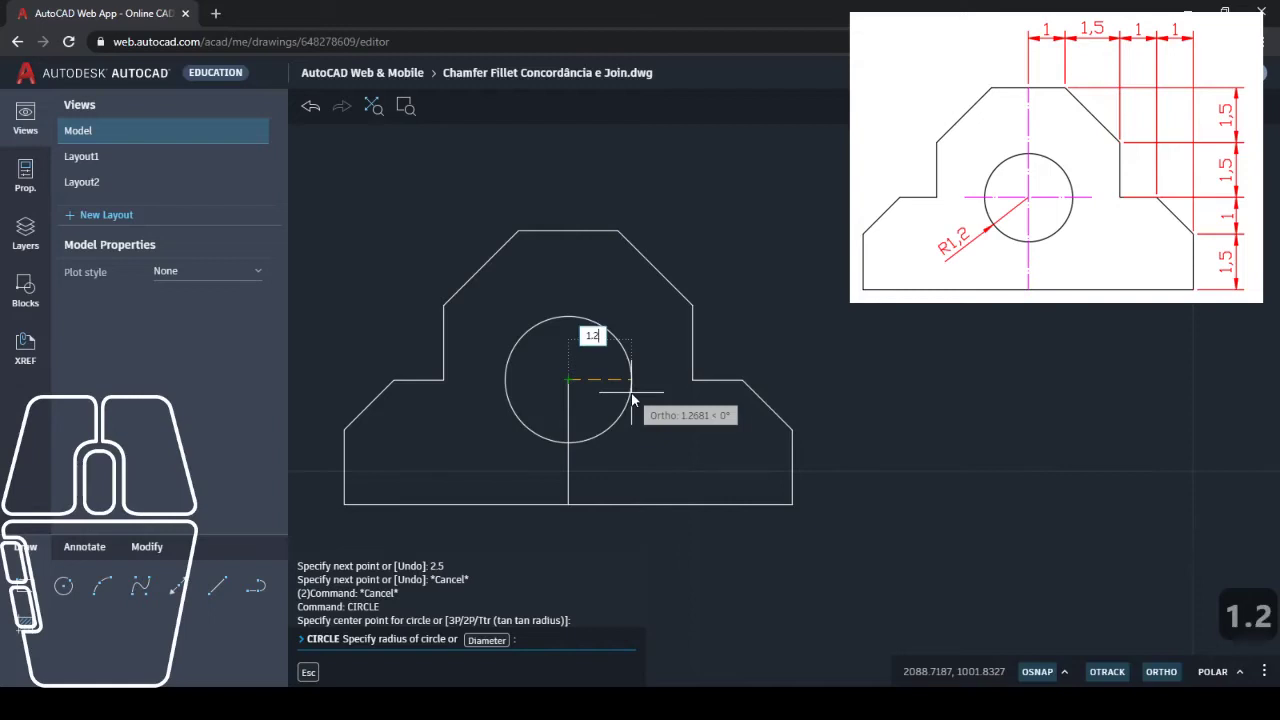
key(Return)
drag(593, 483, 488, 460)
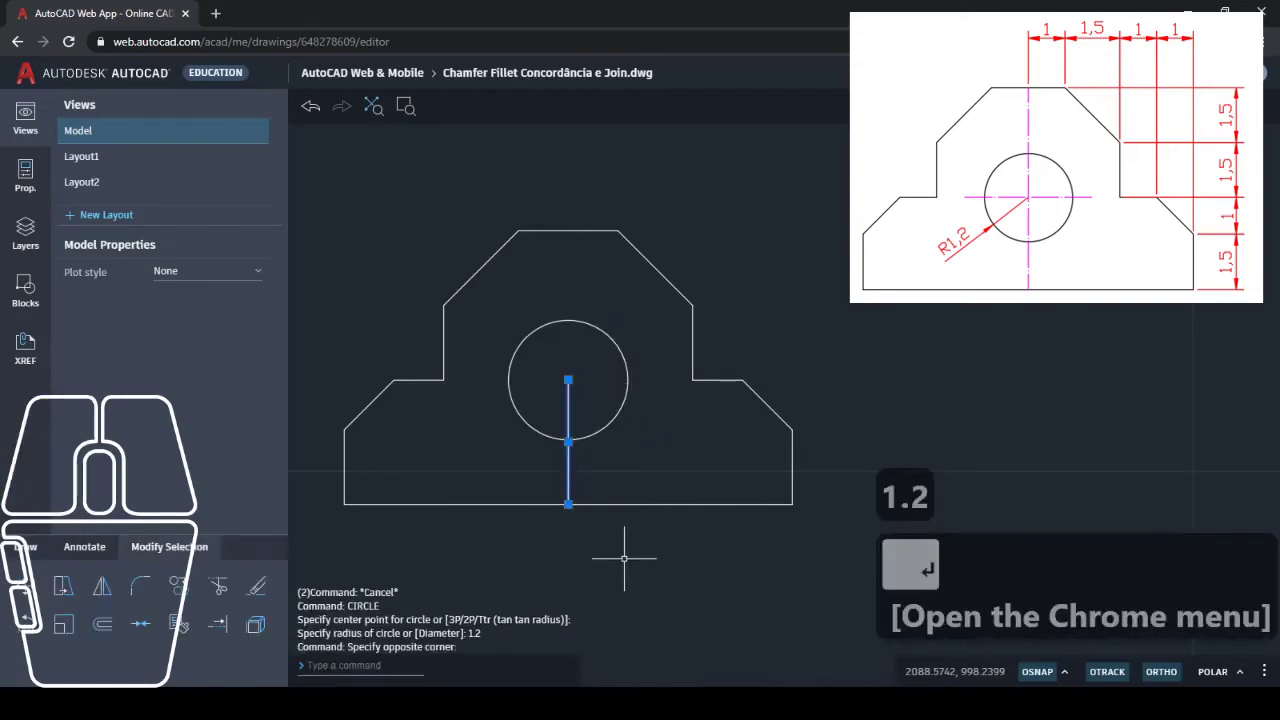
key(Delete)
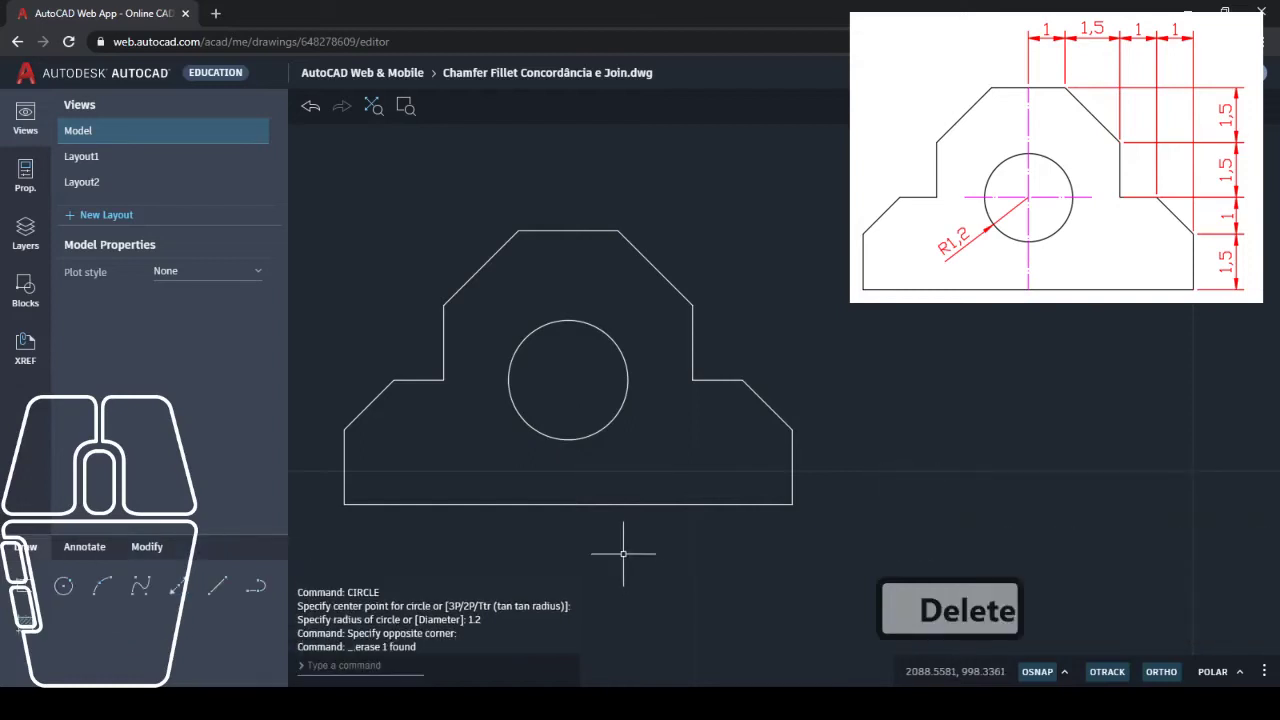
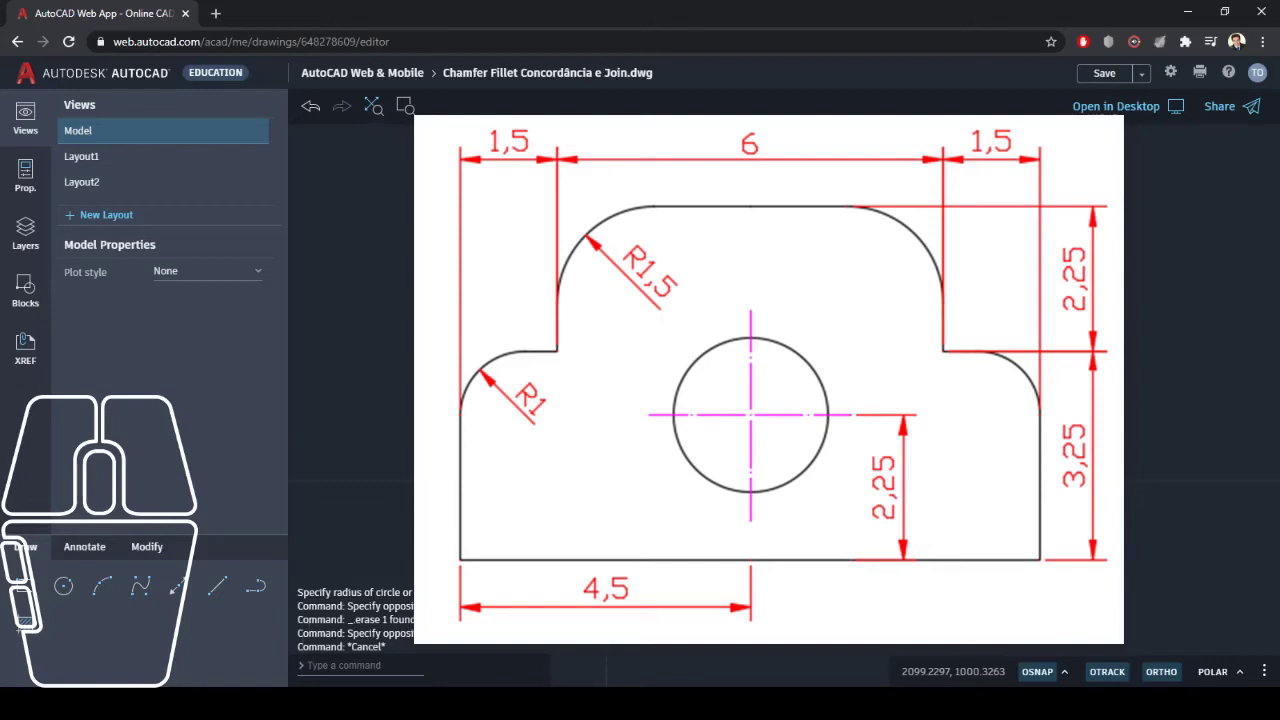
Step: Start a new half profile in an empty area with lines 4.5 to the left and 3.25 up
text(l)
key(Return)
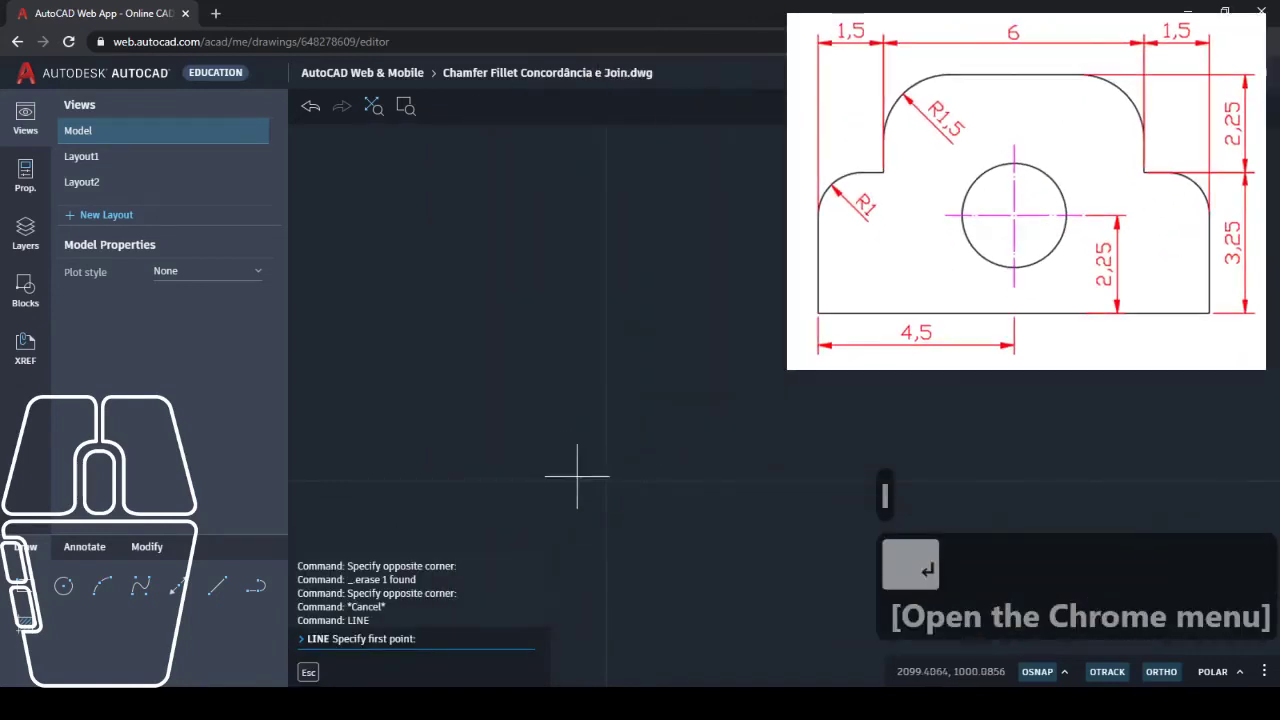
click(605, 481)
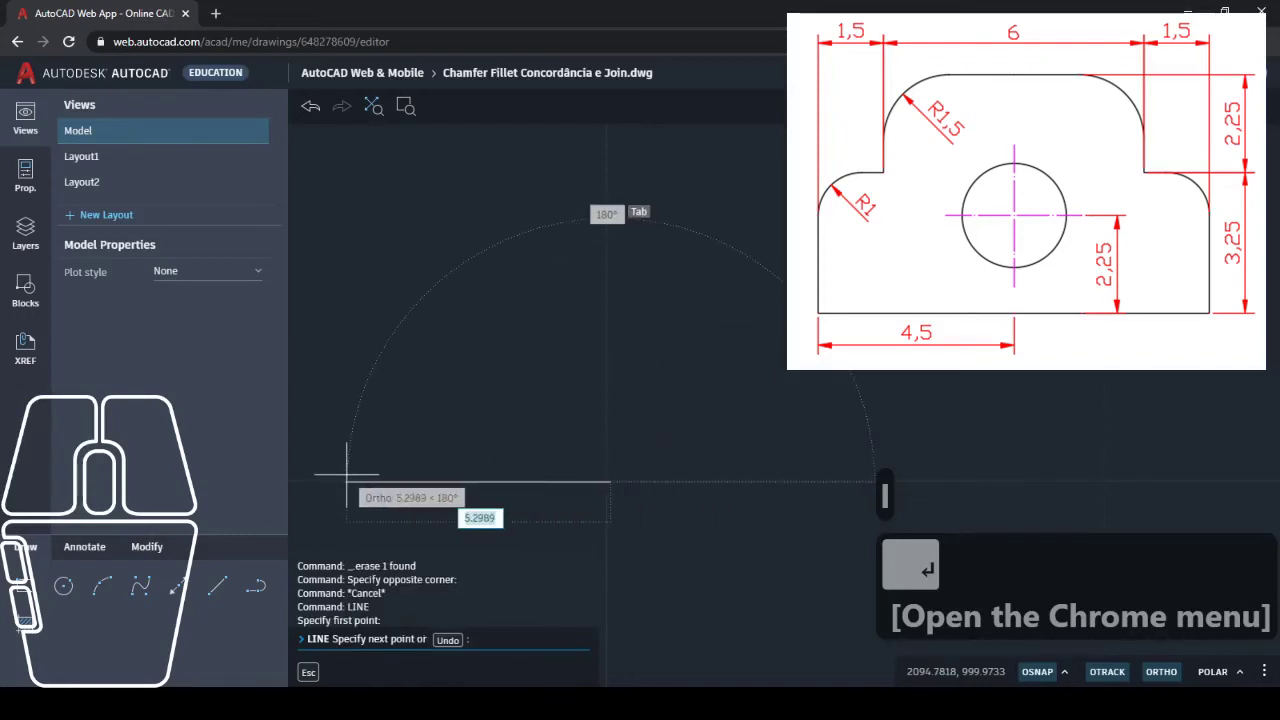
text(4.5)
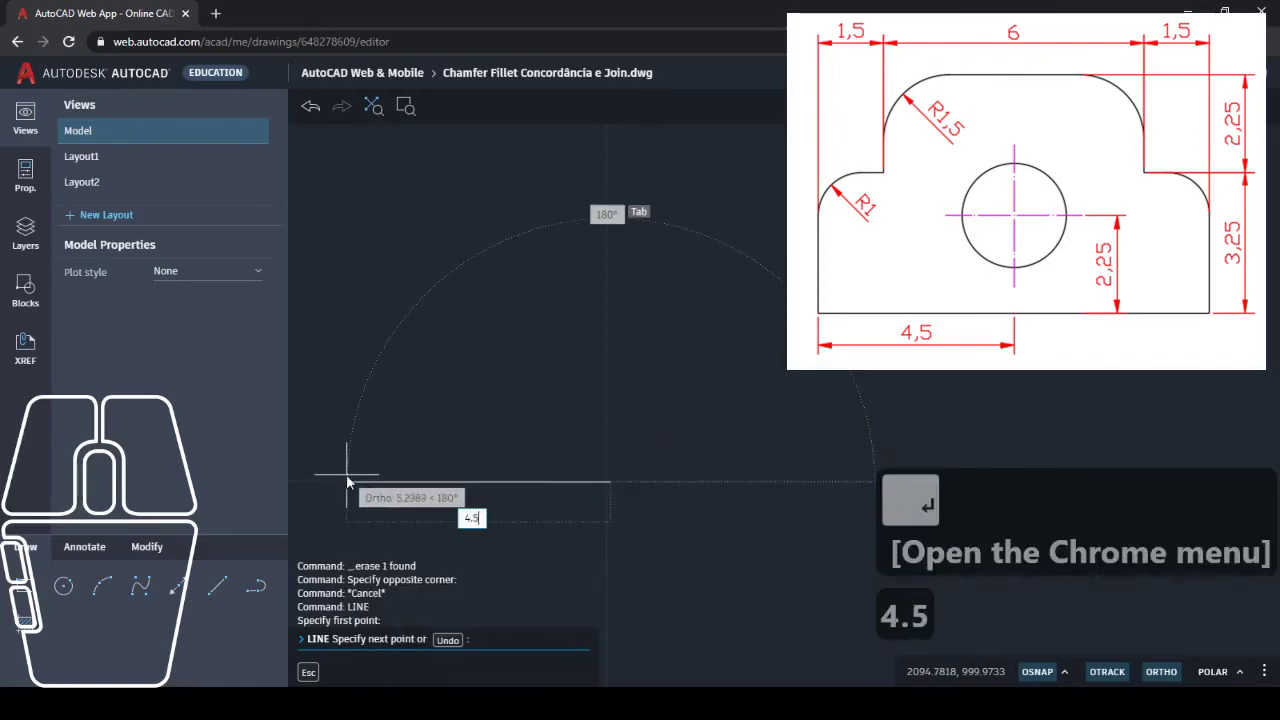
key(Return)
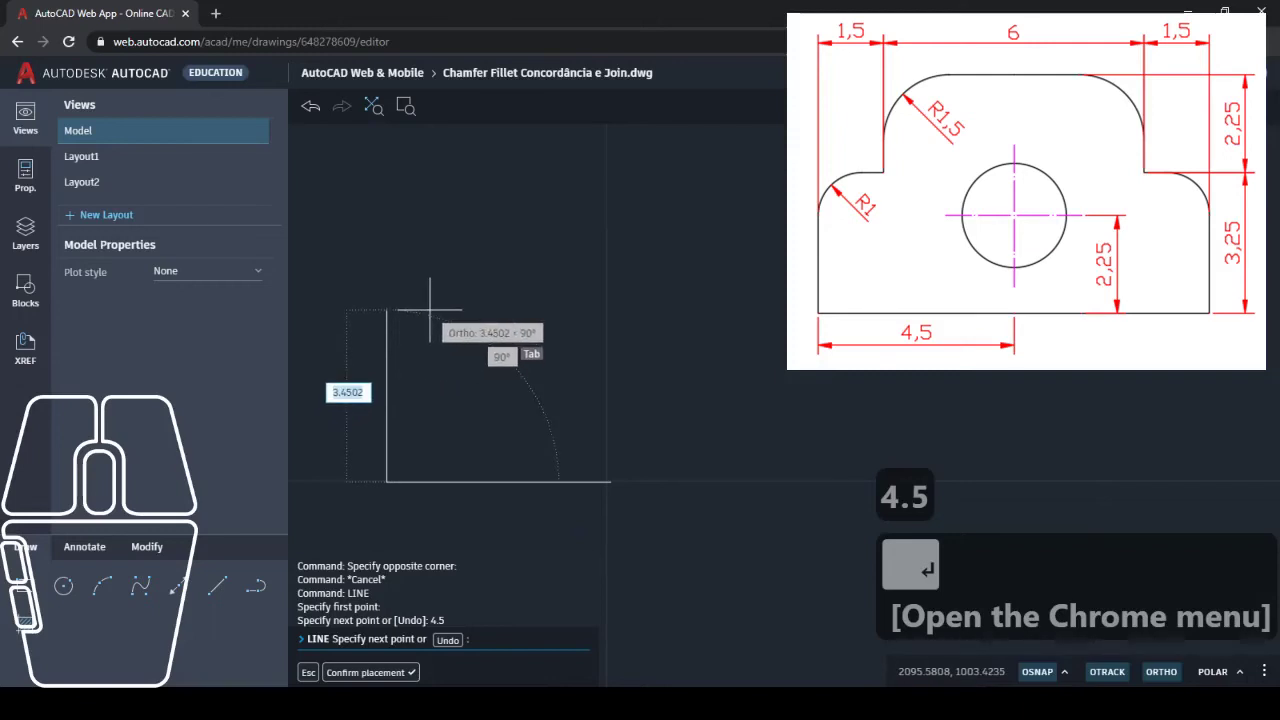
text(3.25)
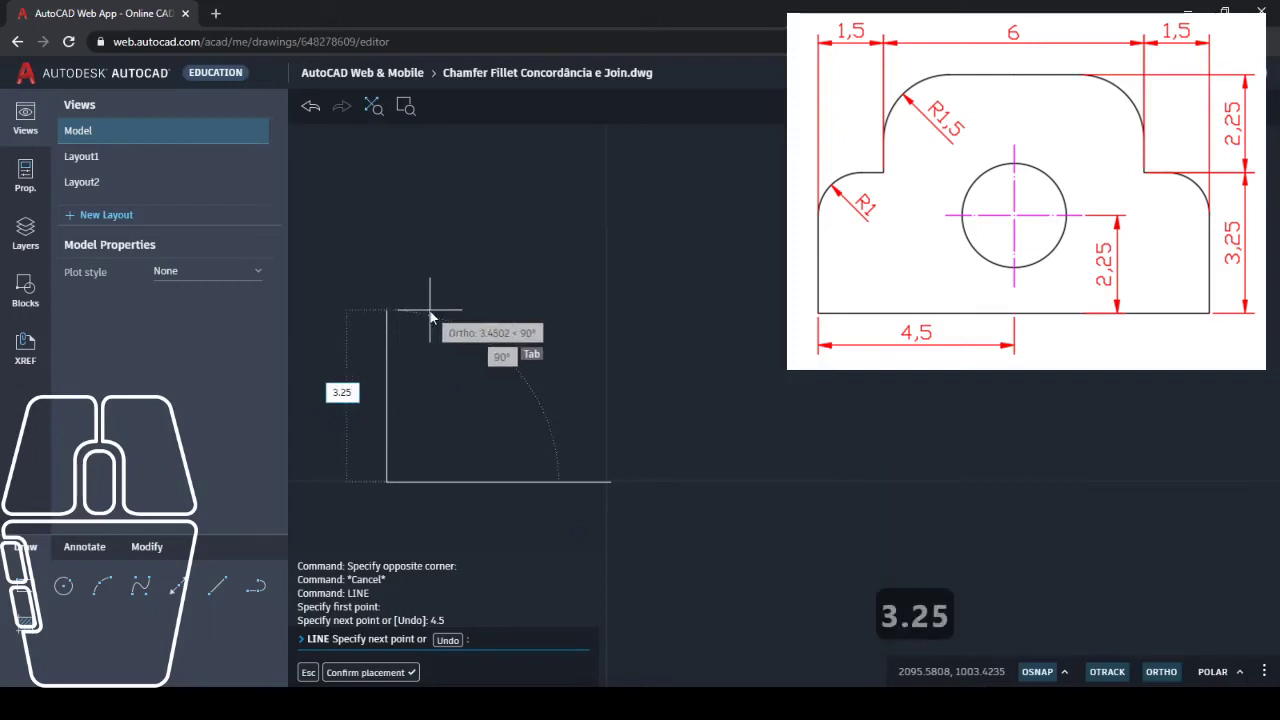
key(Return)
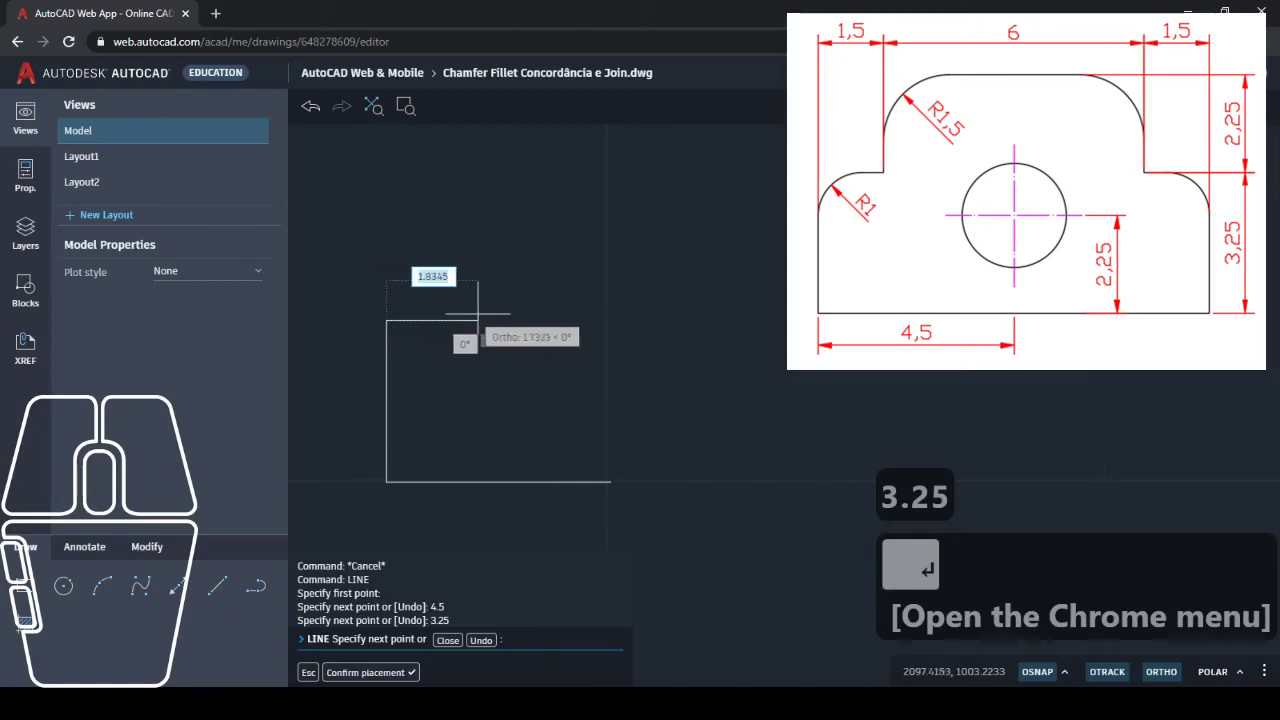
Step: Continue the half profile with lines 1.5 to the right, 2.25 up and 3 to the right, ending at the centre axis
text(1.5)
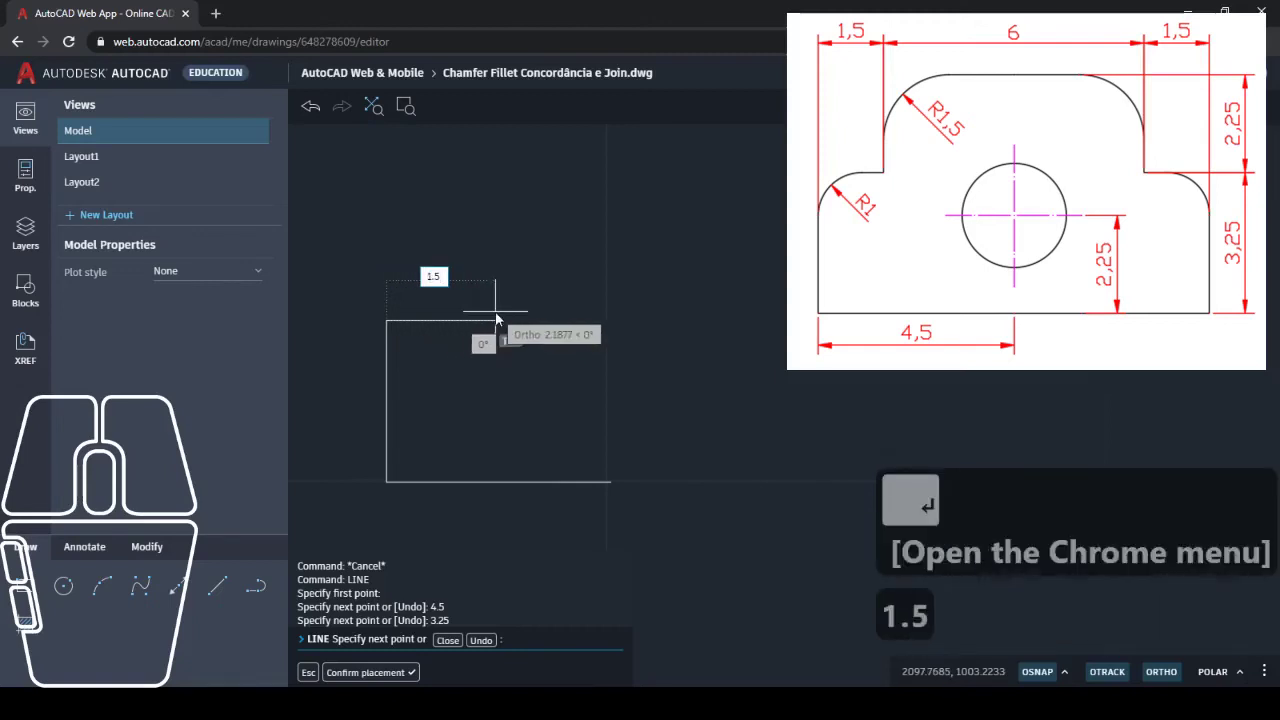
key(Return)
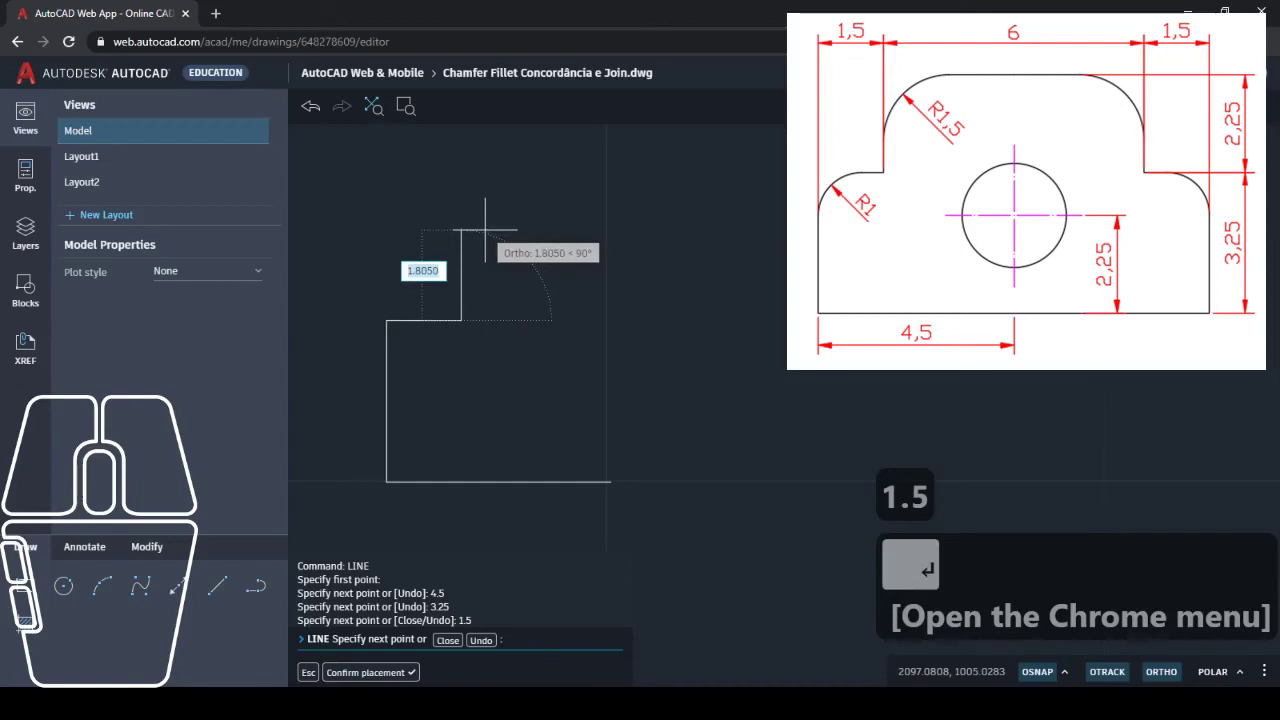
text(2.25)
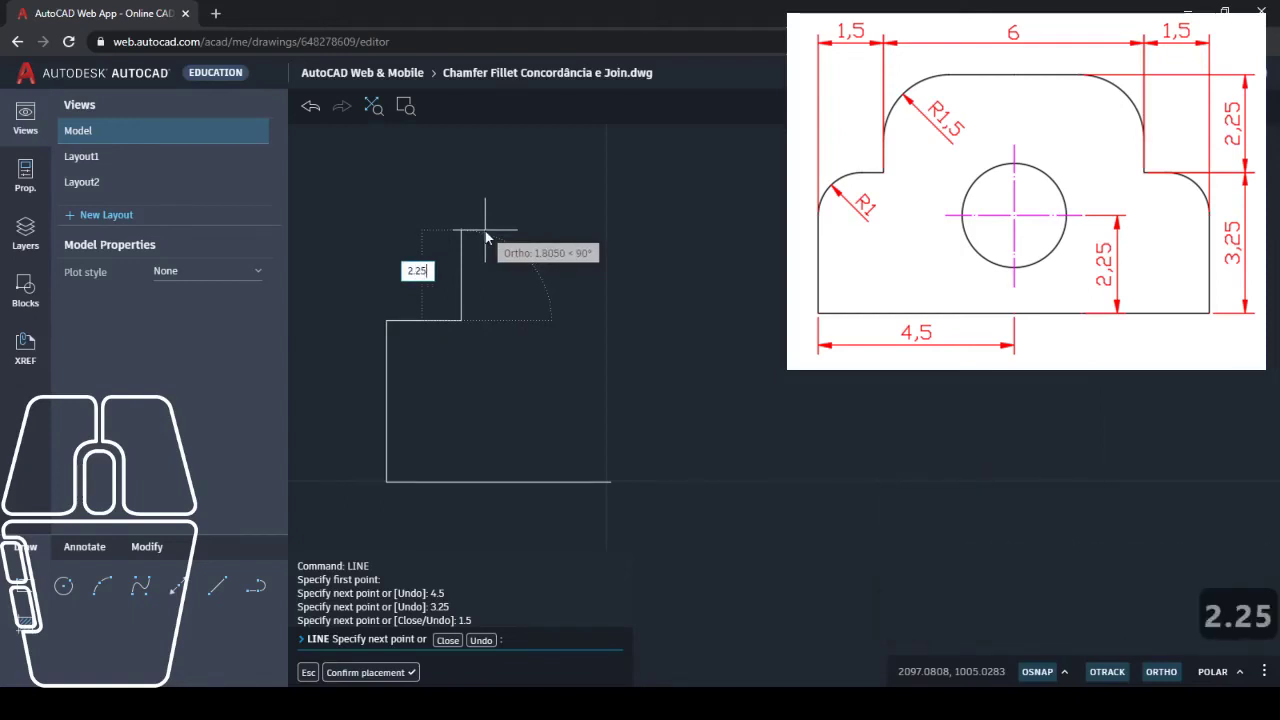
key(Return)
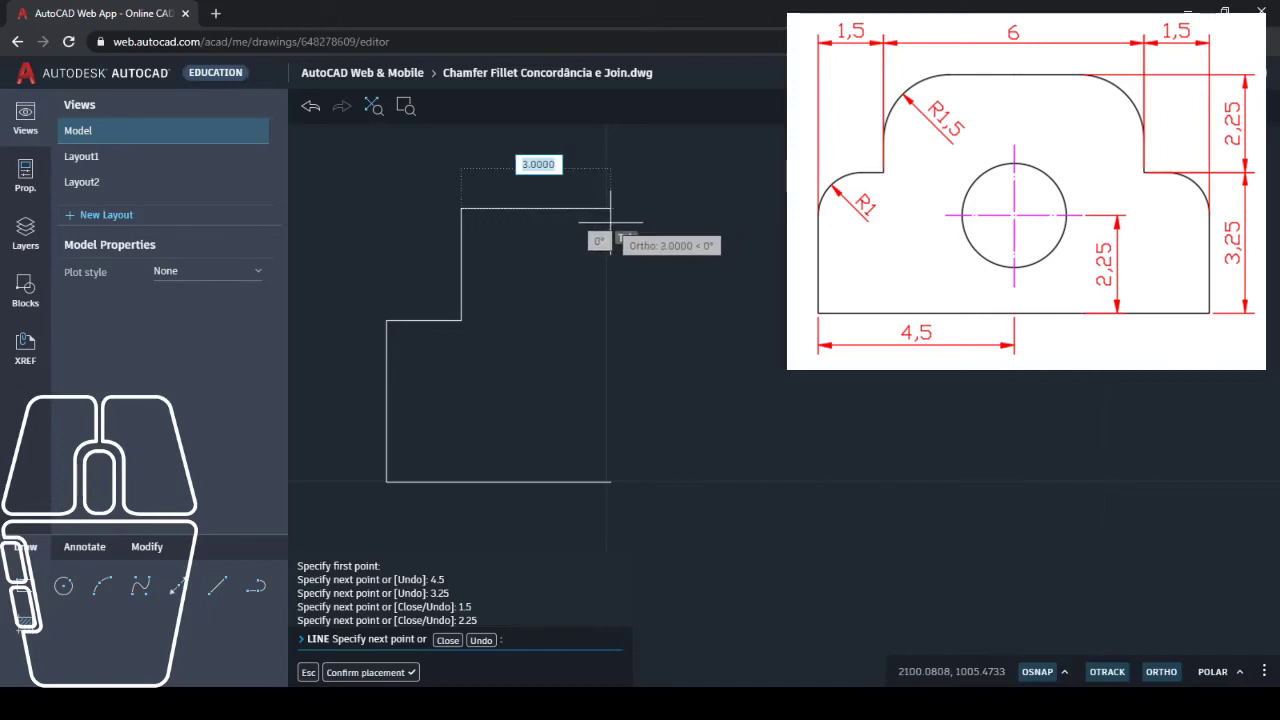
text(3)
key(Return)
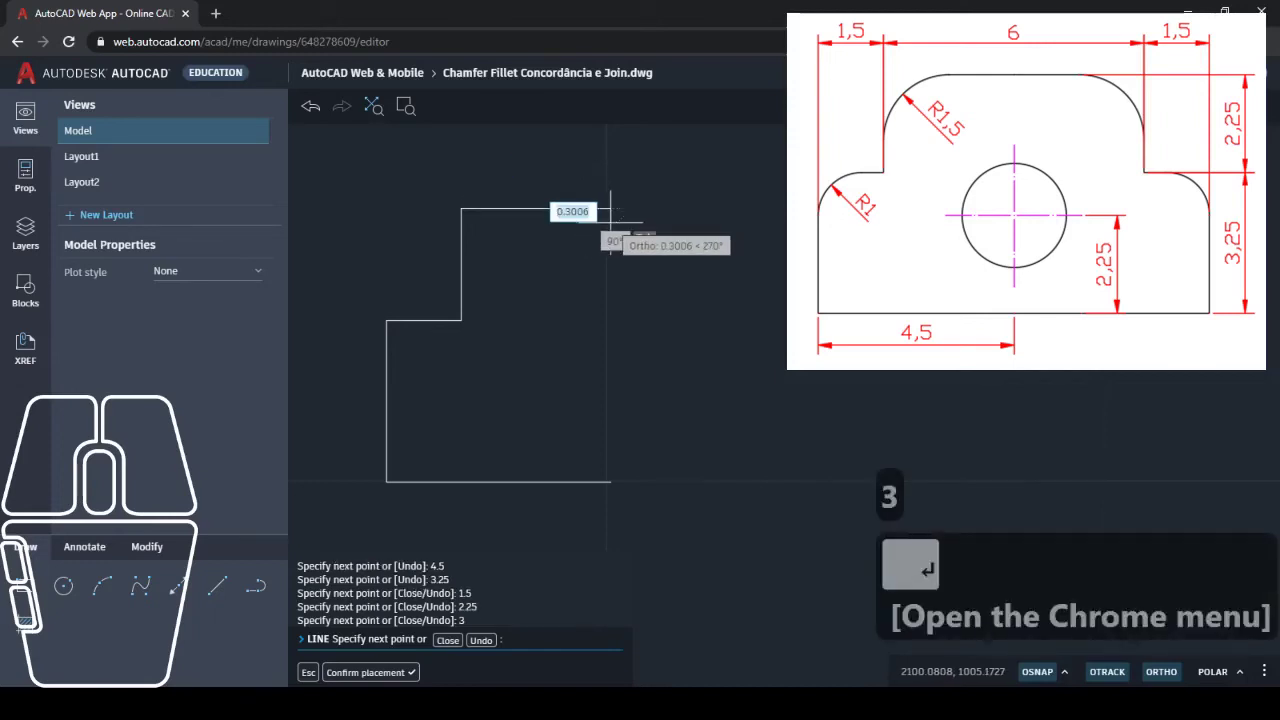
key(BackSpace)
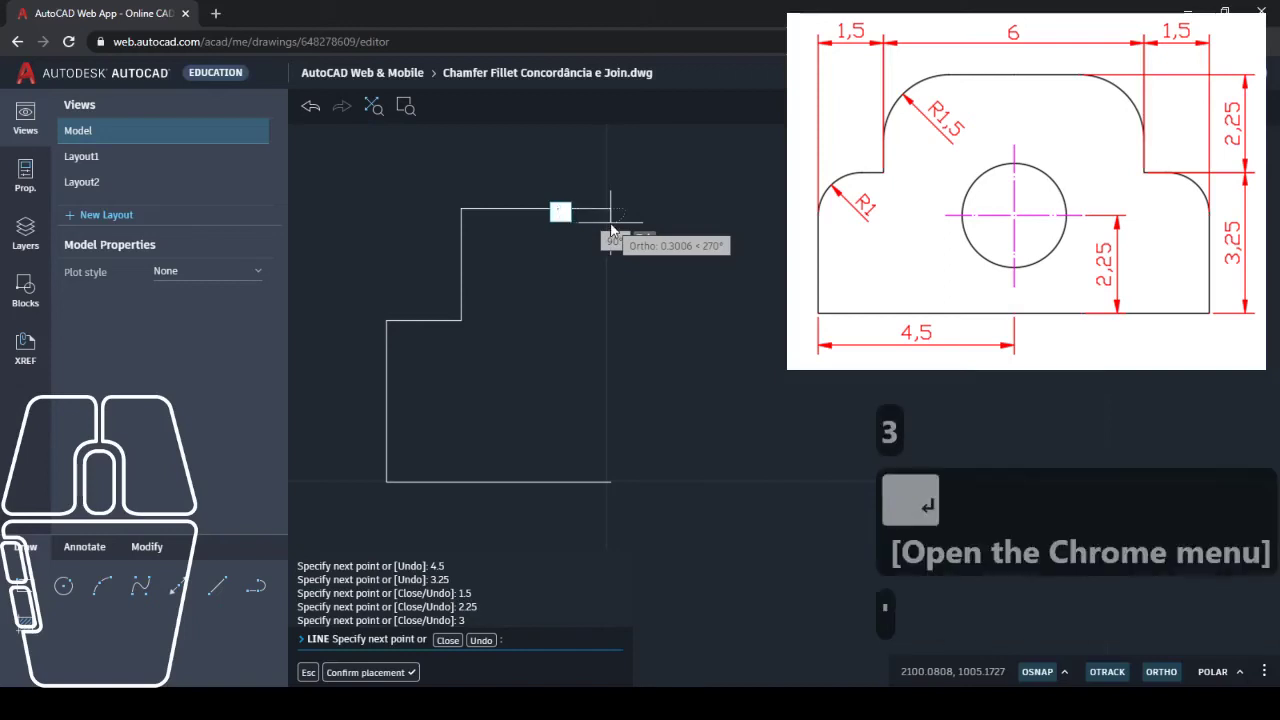
key(Escape)
key(Escape)
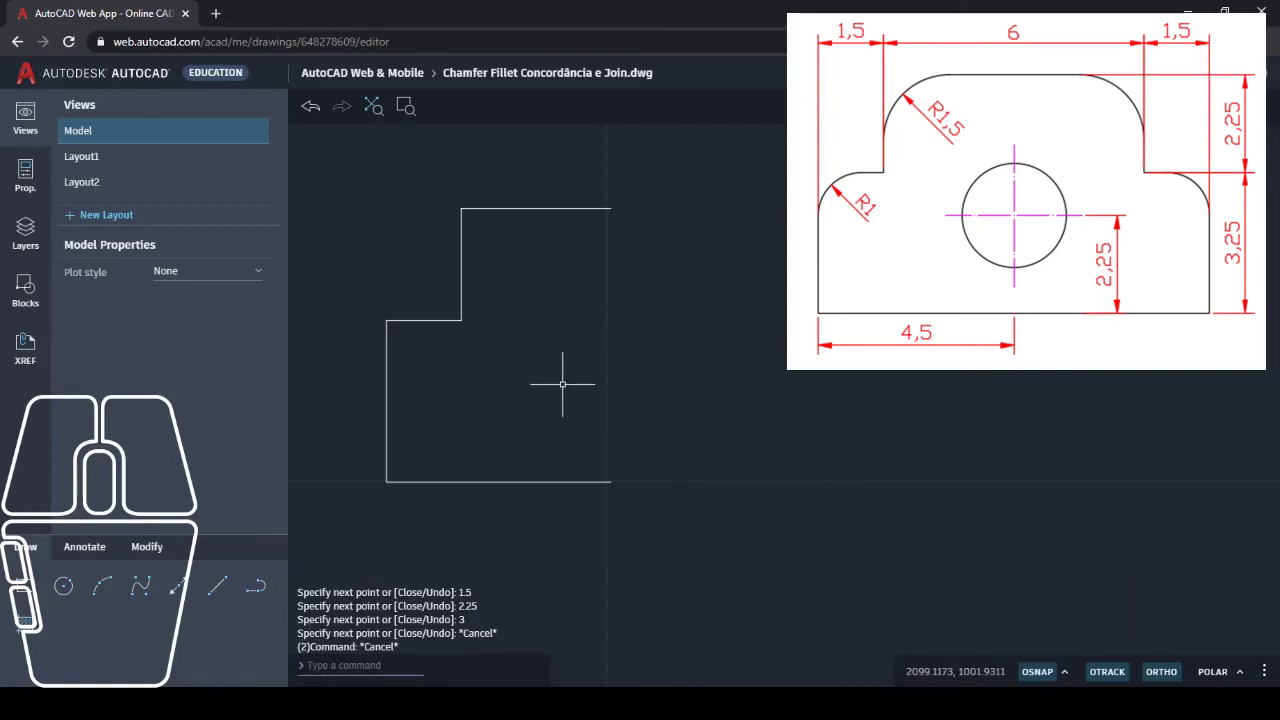
Step: Fillet the lower outer corner of the new half profile with radius 1
click(150, 549)
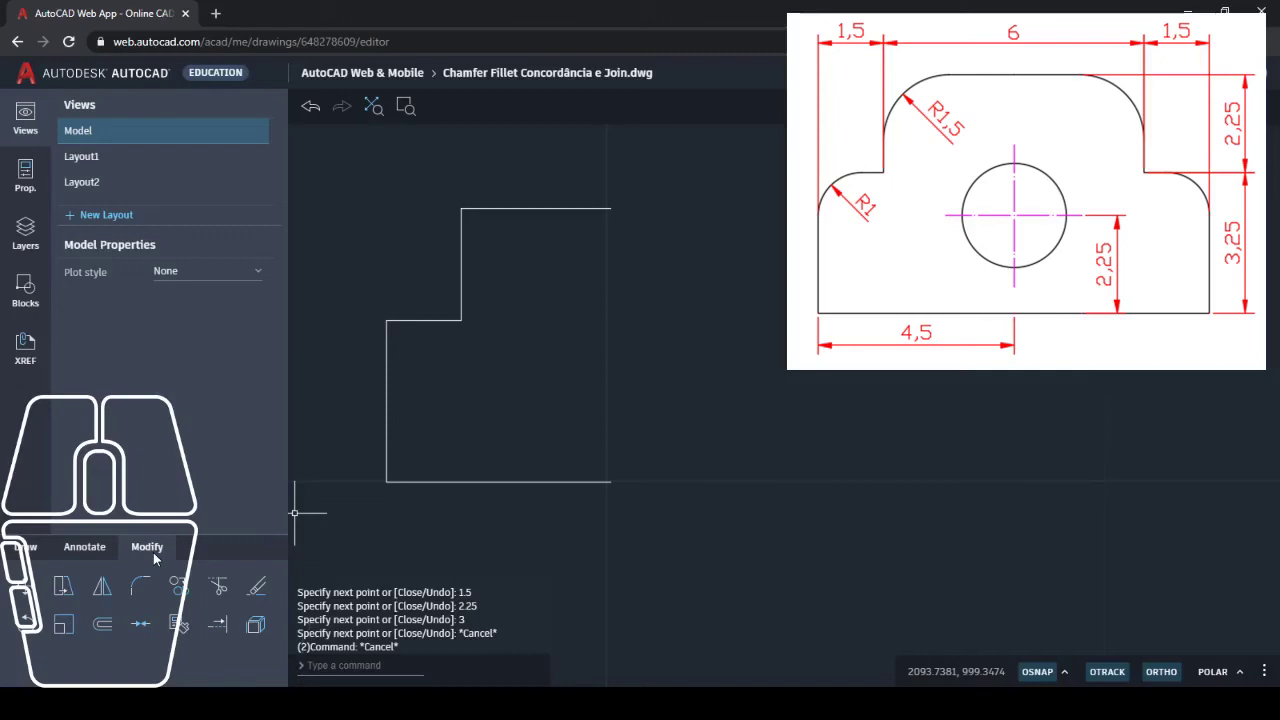
click(143, 588)
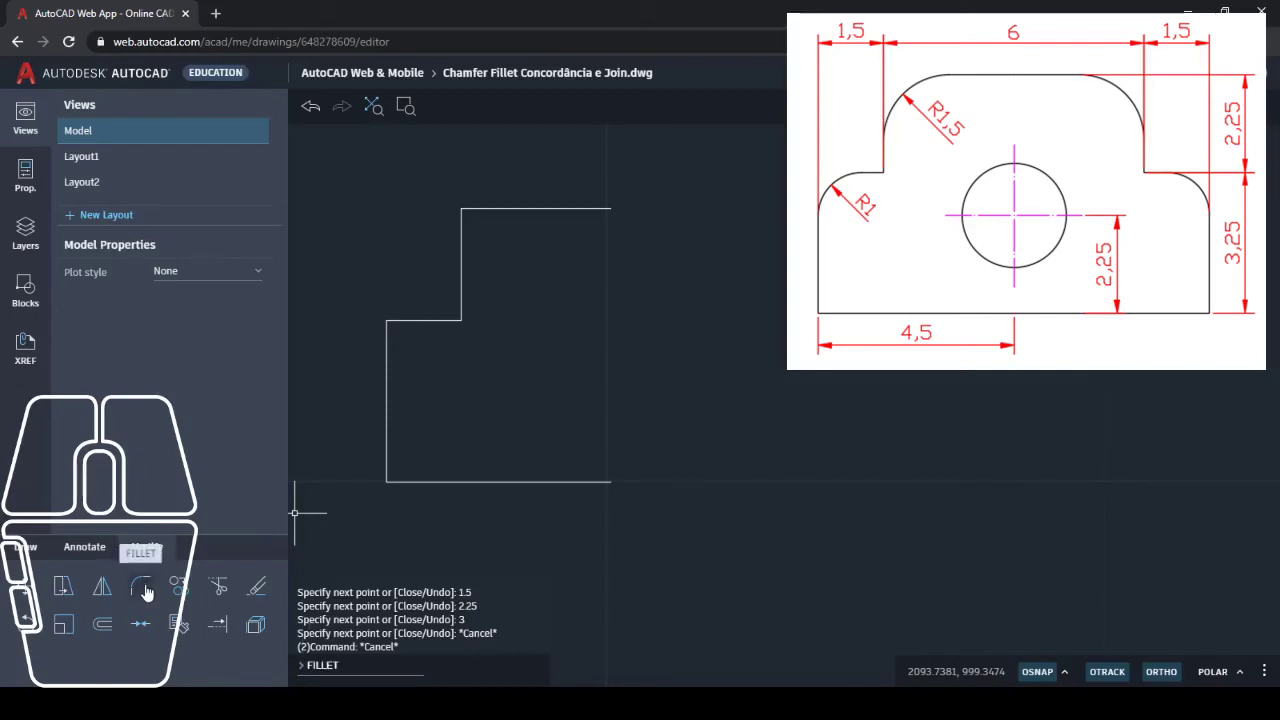
text(f)
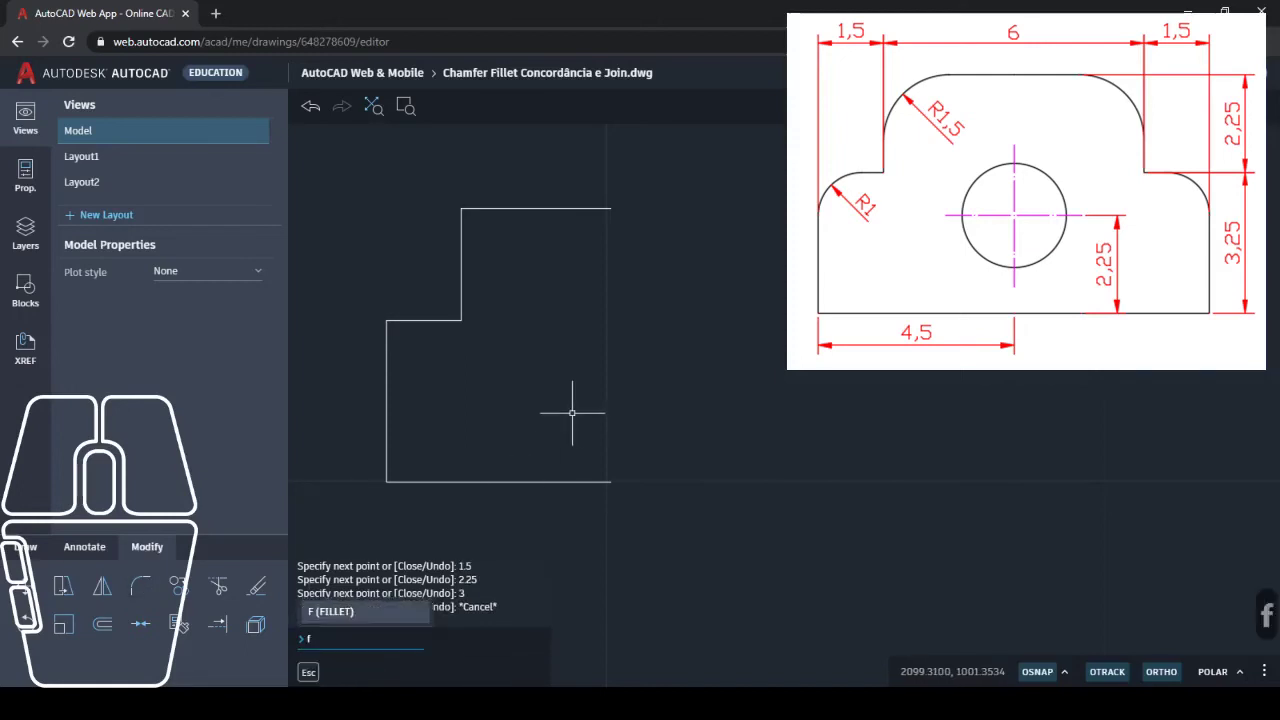
key(Return)
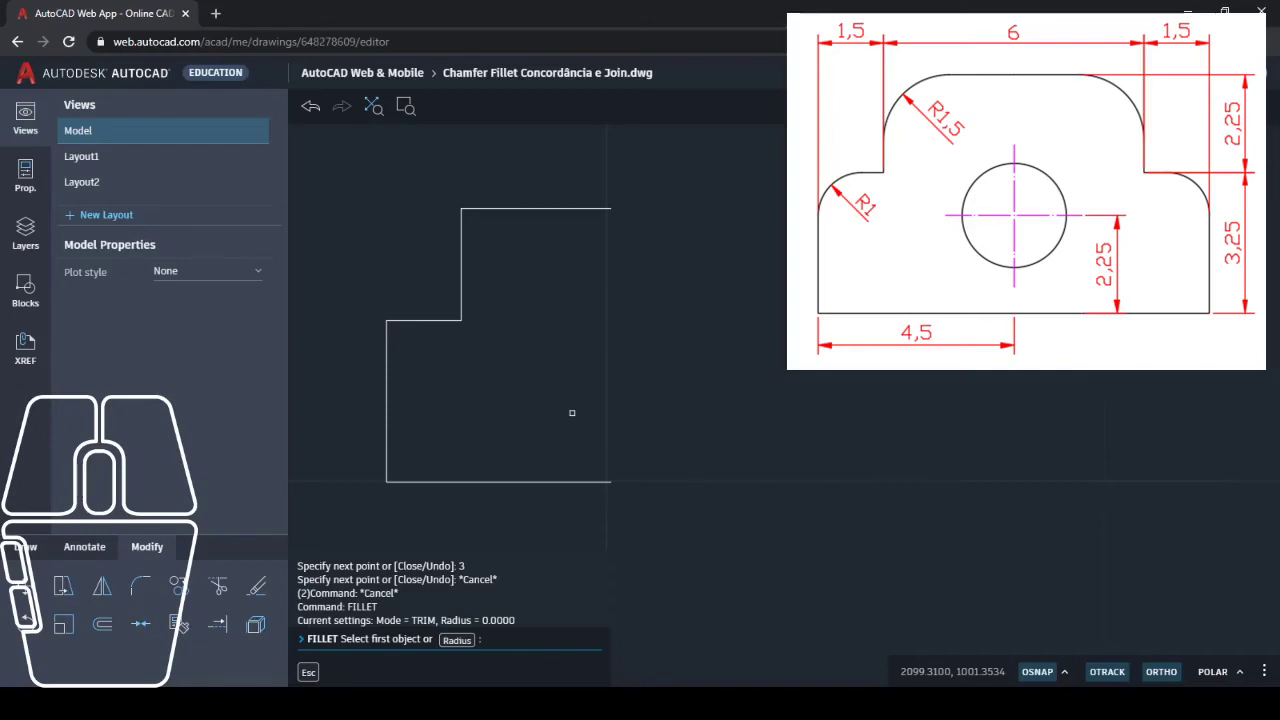
click(456, 641)
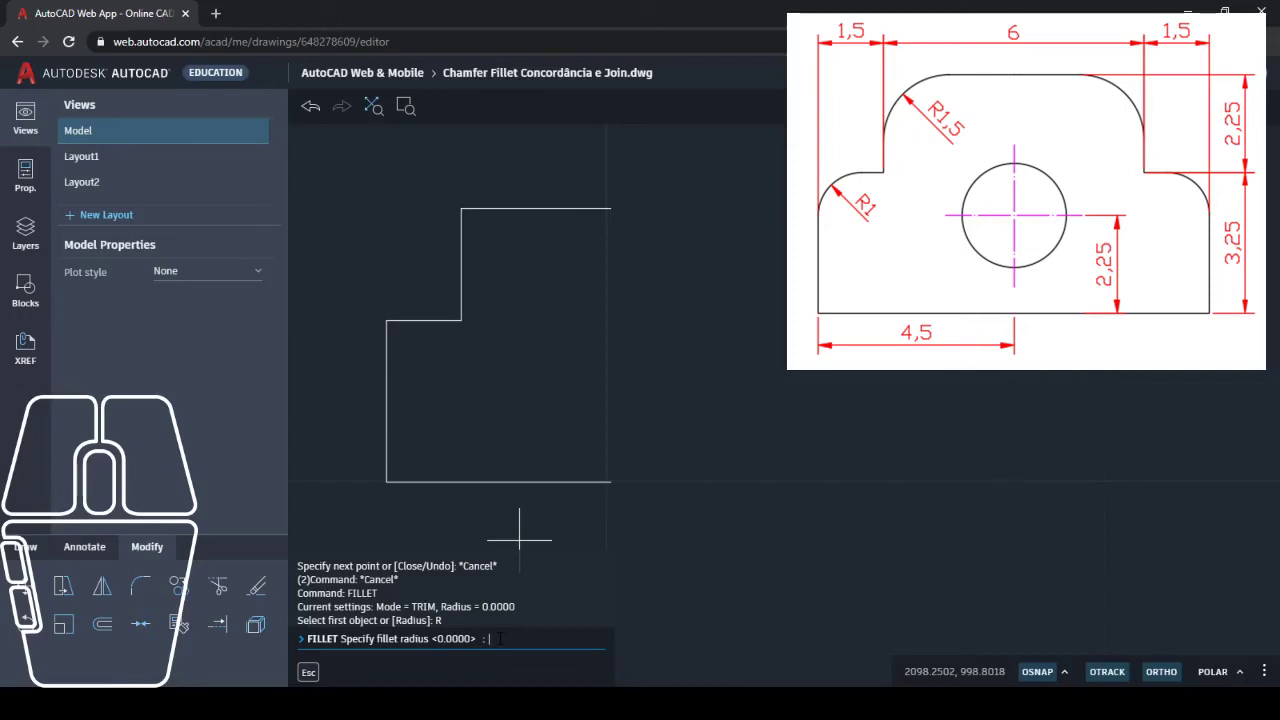
text(1)
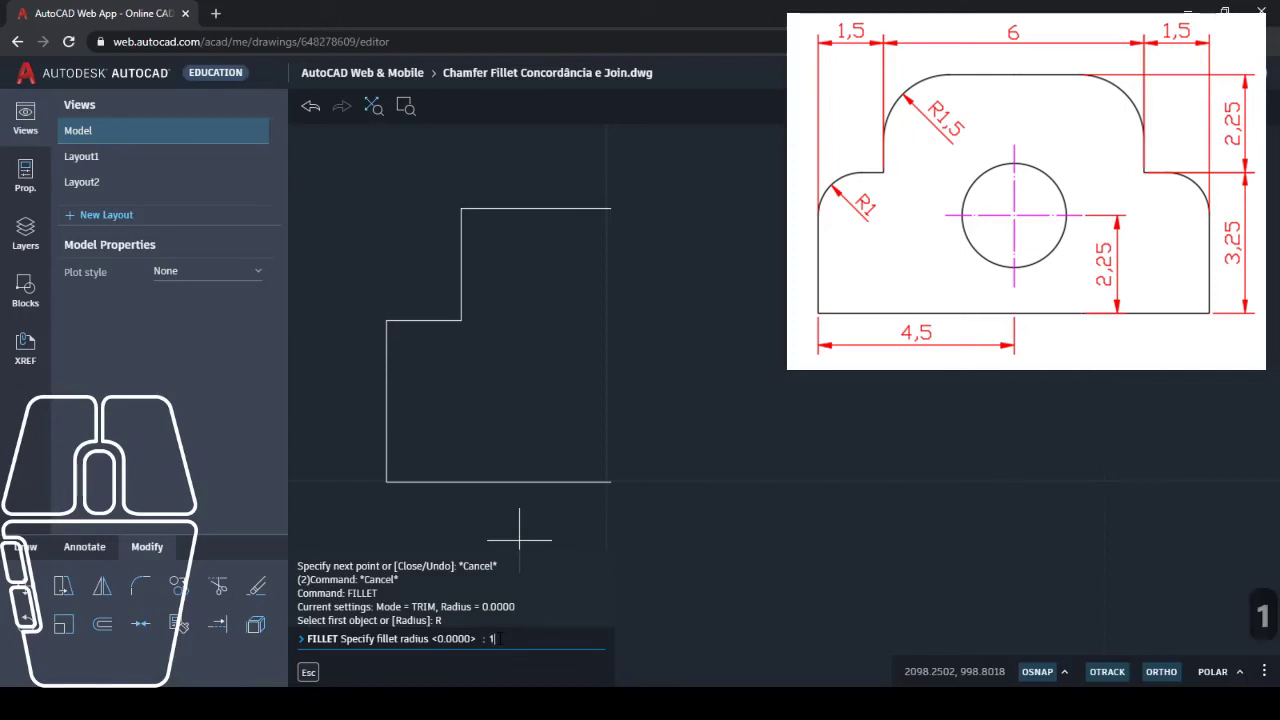
key(Return)
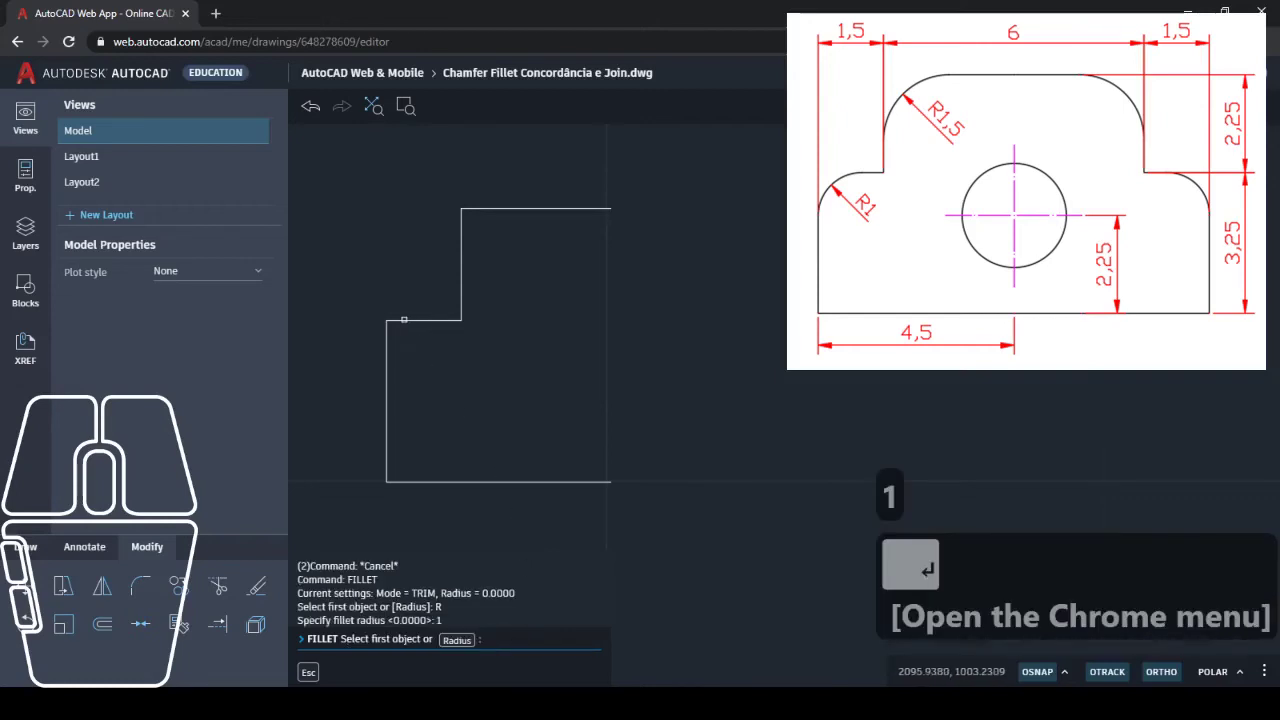
click(387, 338)
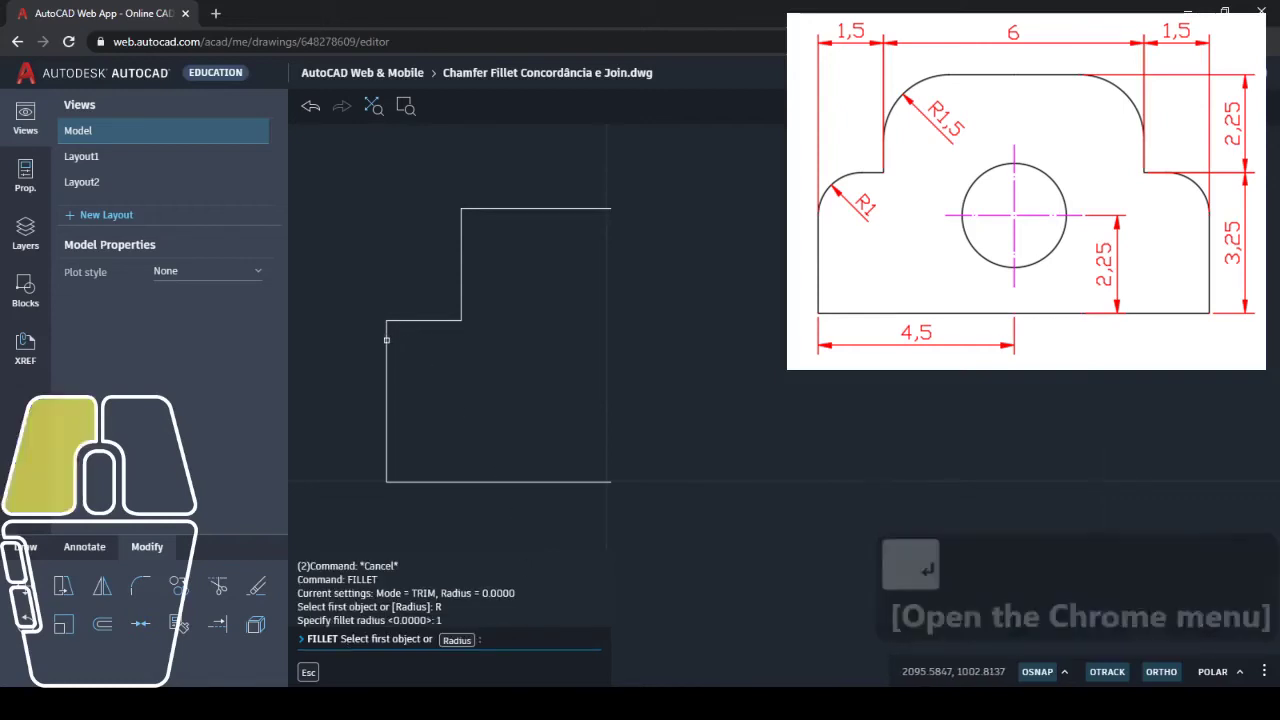
click(422, 321)
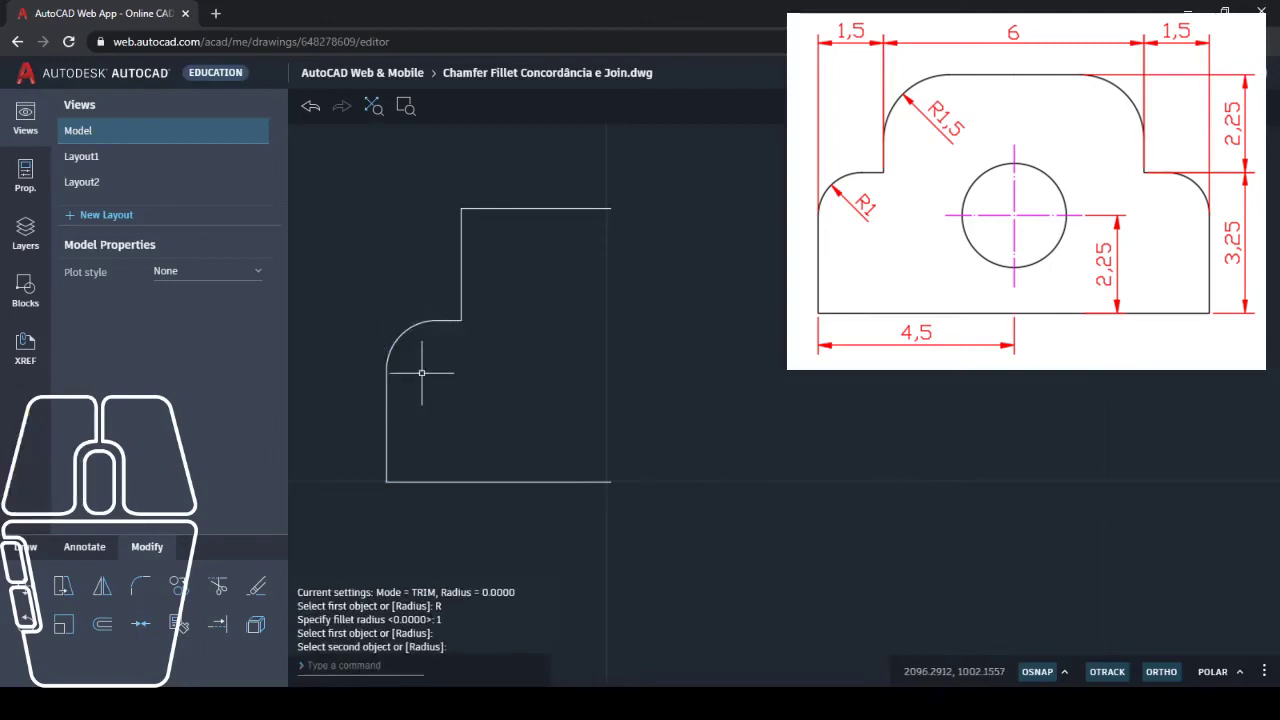
Step: Fillet the upper outer corner of the half profile with radius 1.5
middle_drag(531, 317, 525, 369)
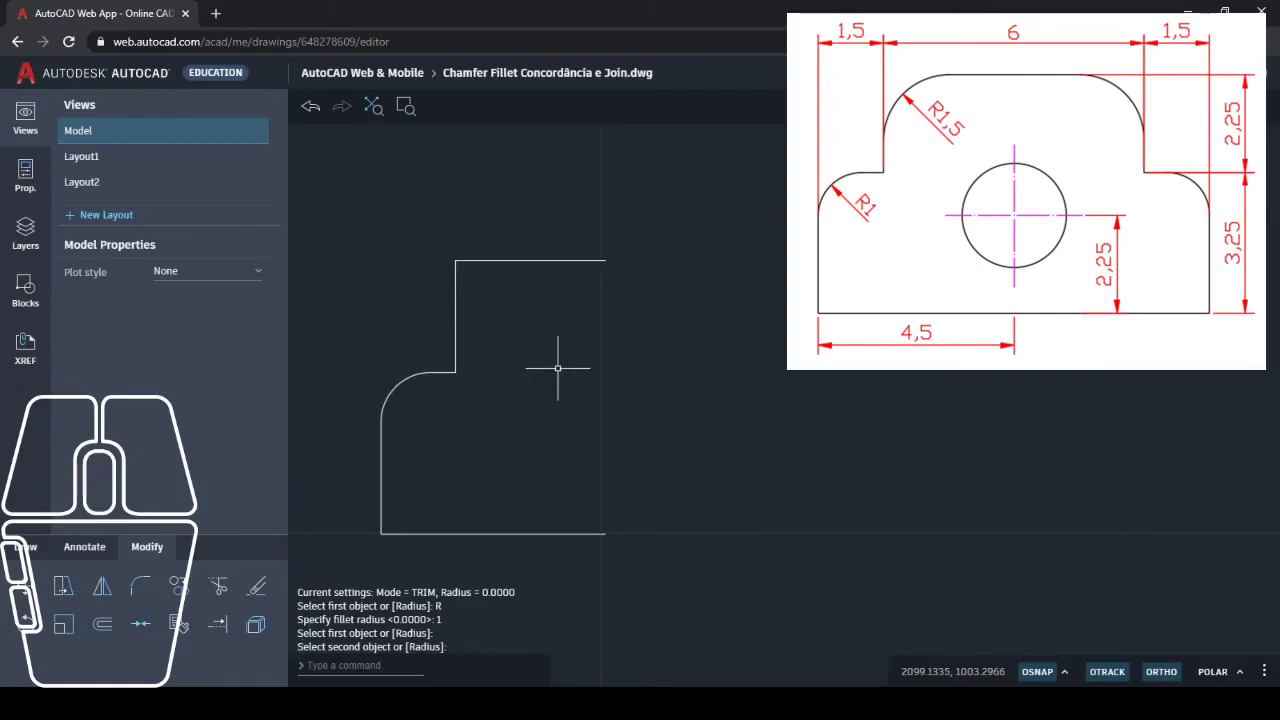
key(Return)
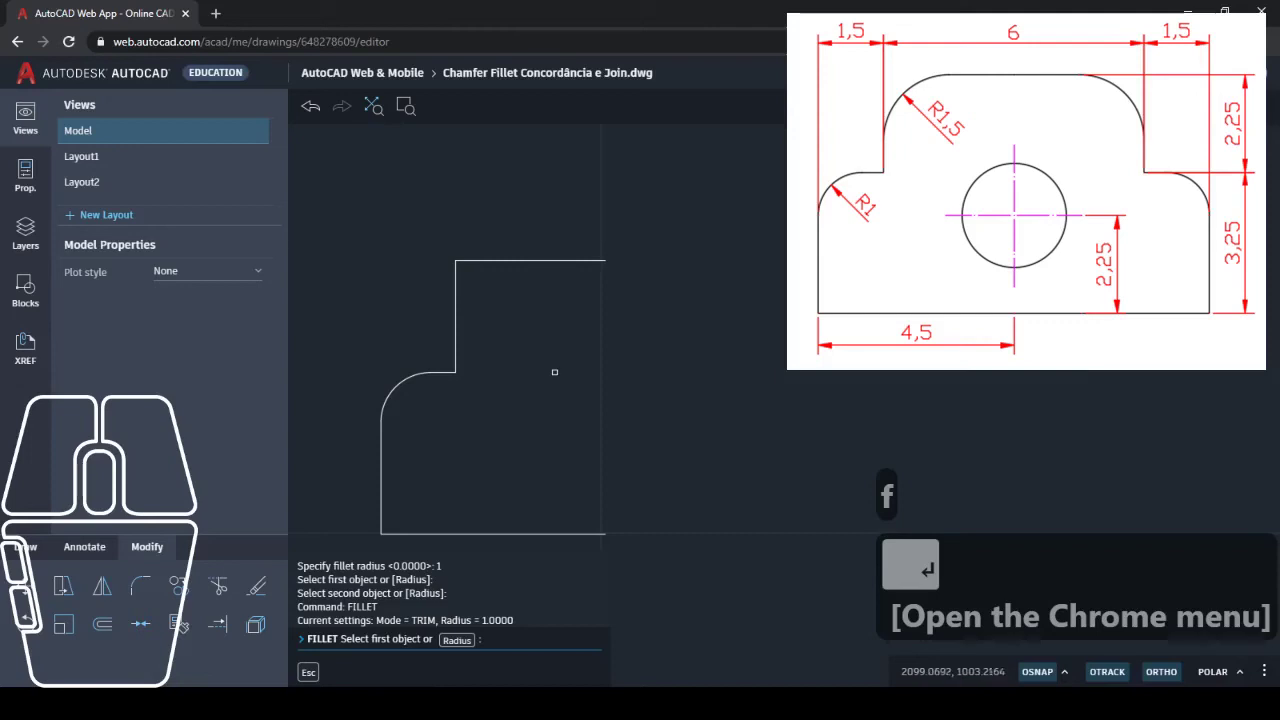
click(457, 639)
click(511, 642)
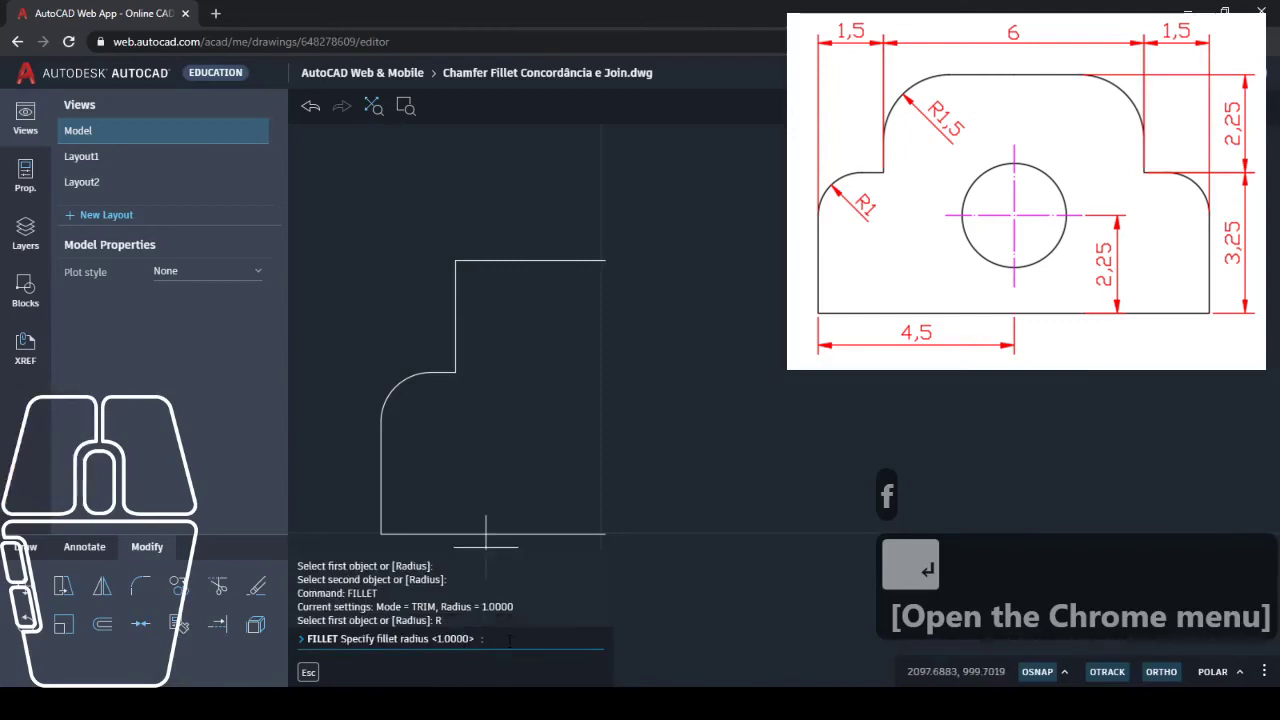
text(1.5)
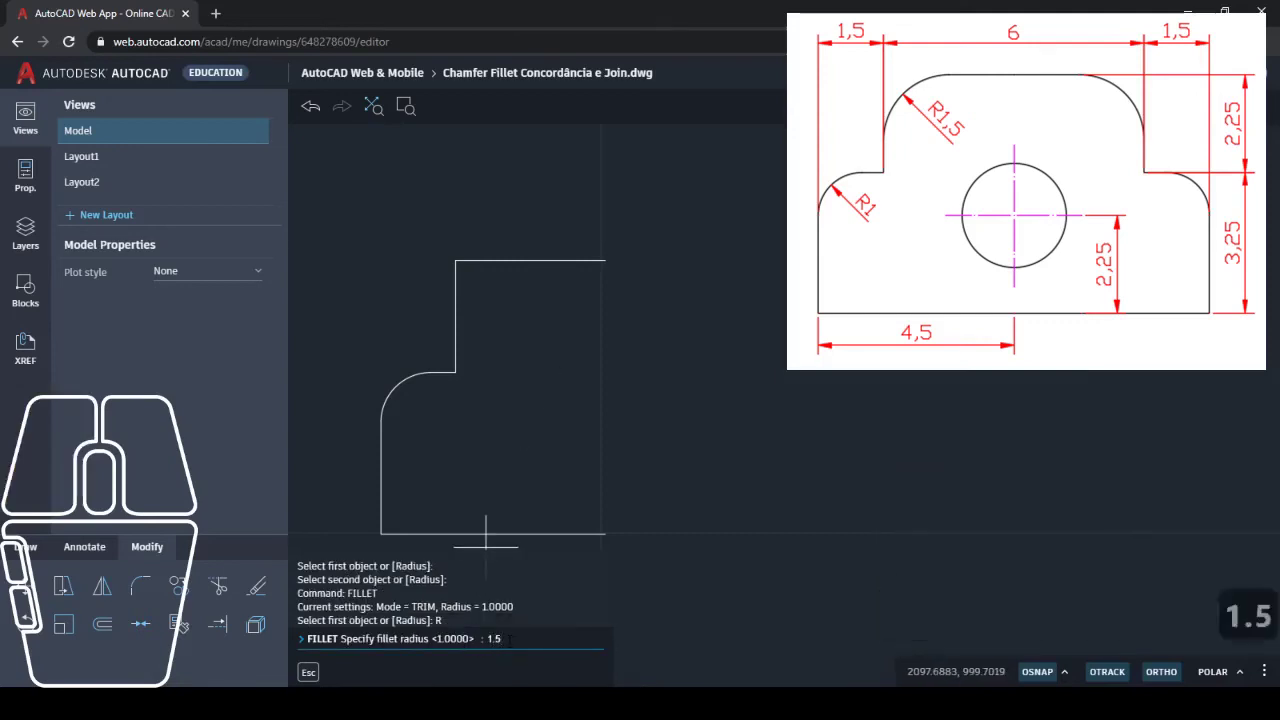
key(Return)
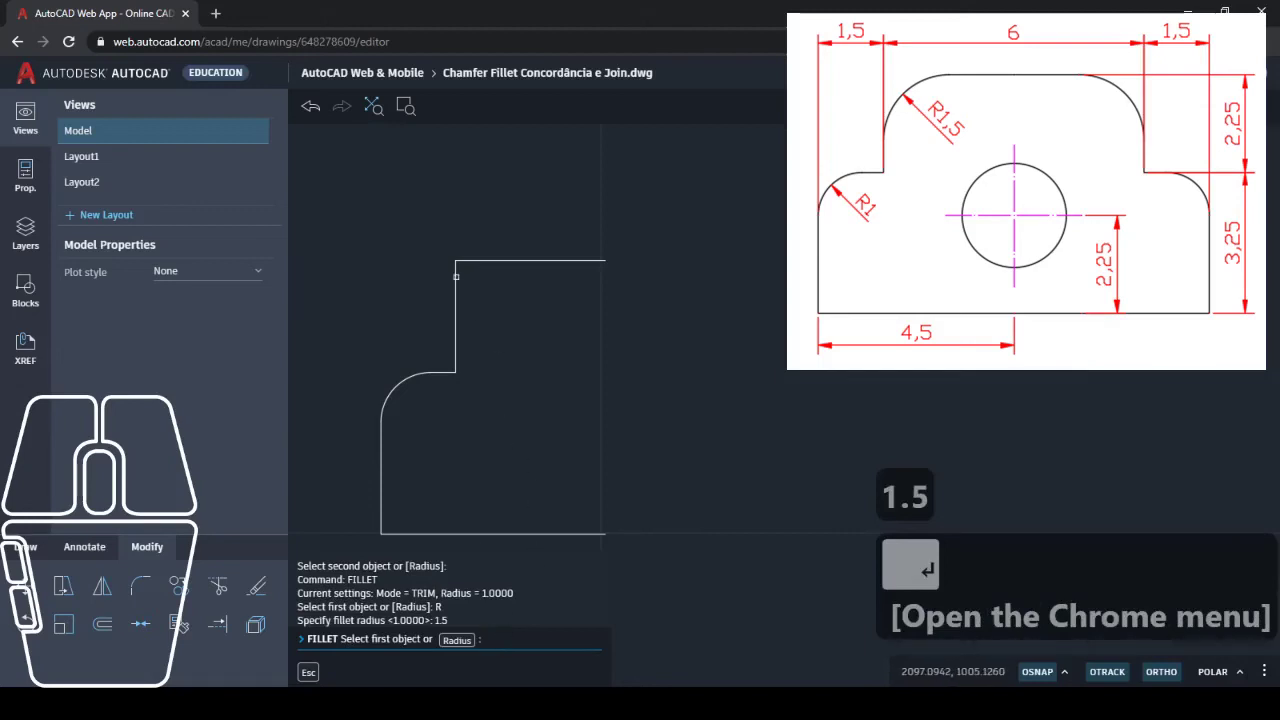
click(456, 276)
click(476, 261)
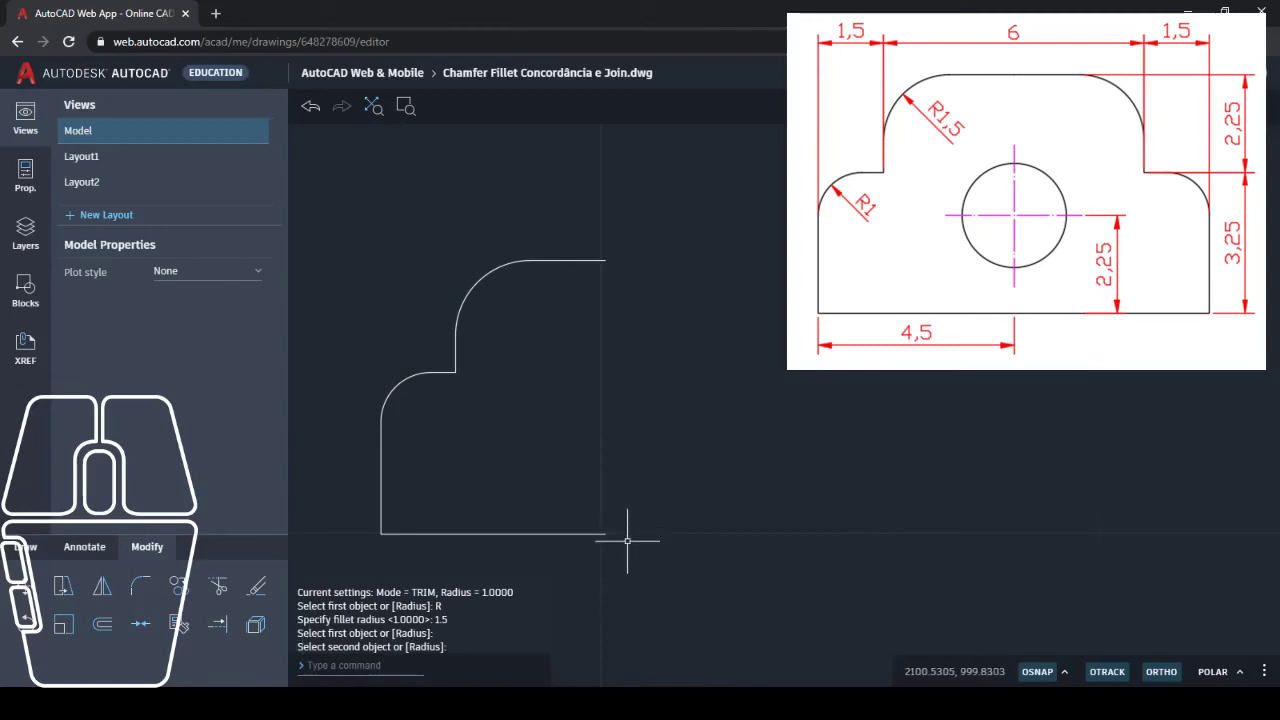
Step: Mirror the whole half profile about the vertical centre axis through its open ends, keeping the source objects
drag(633, 544, 353, 183)
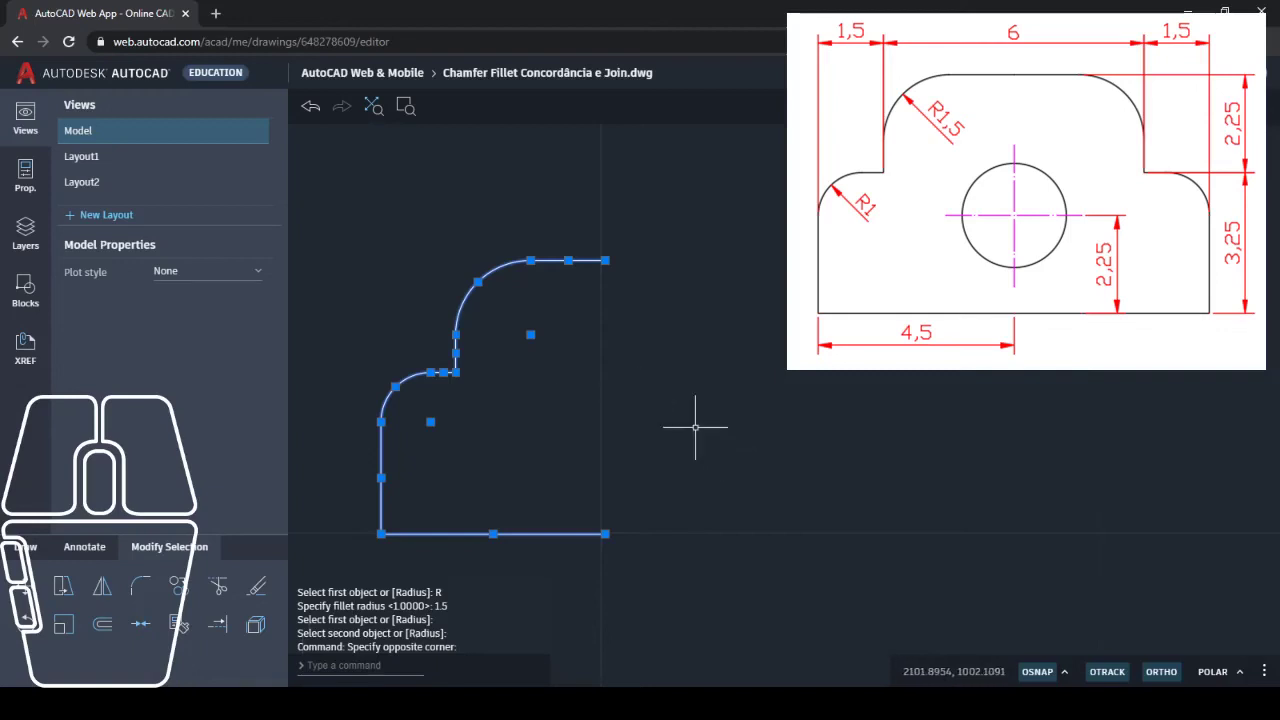
text(mi)
key(Return)
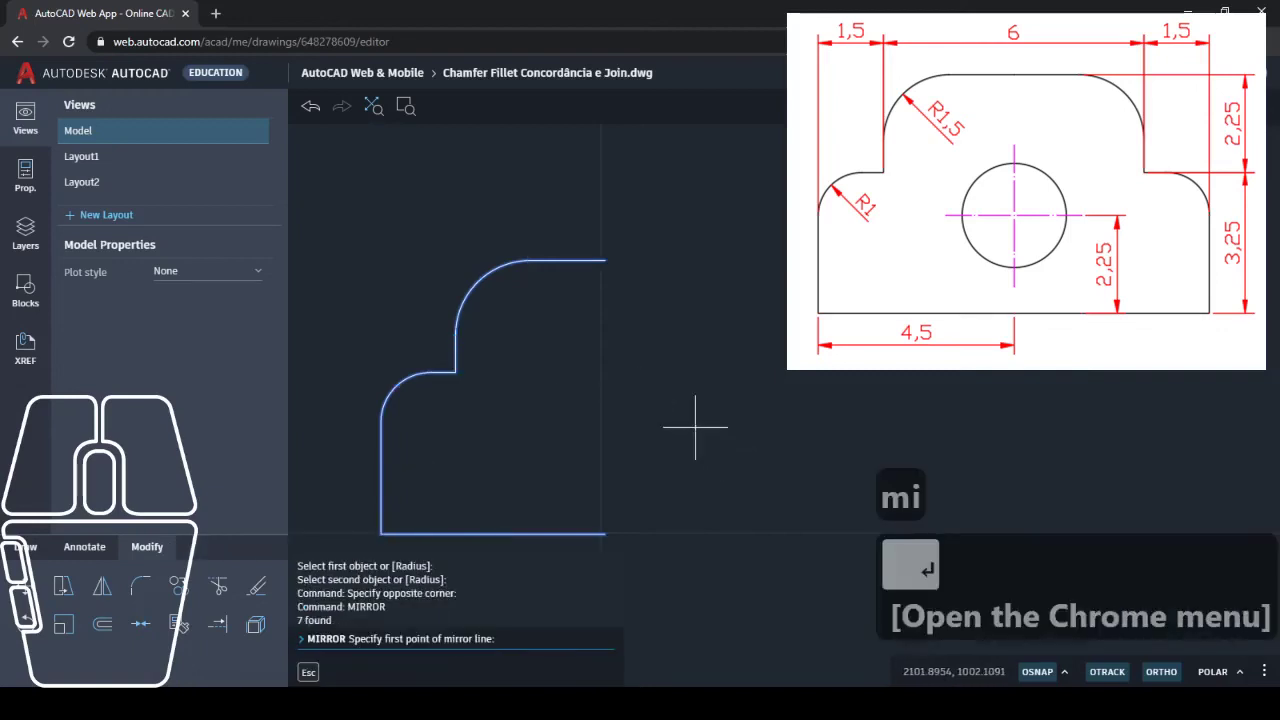
click(604, 534)
click(603, 259)
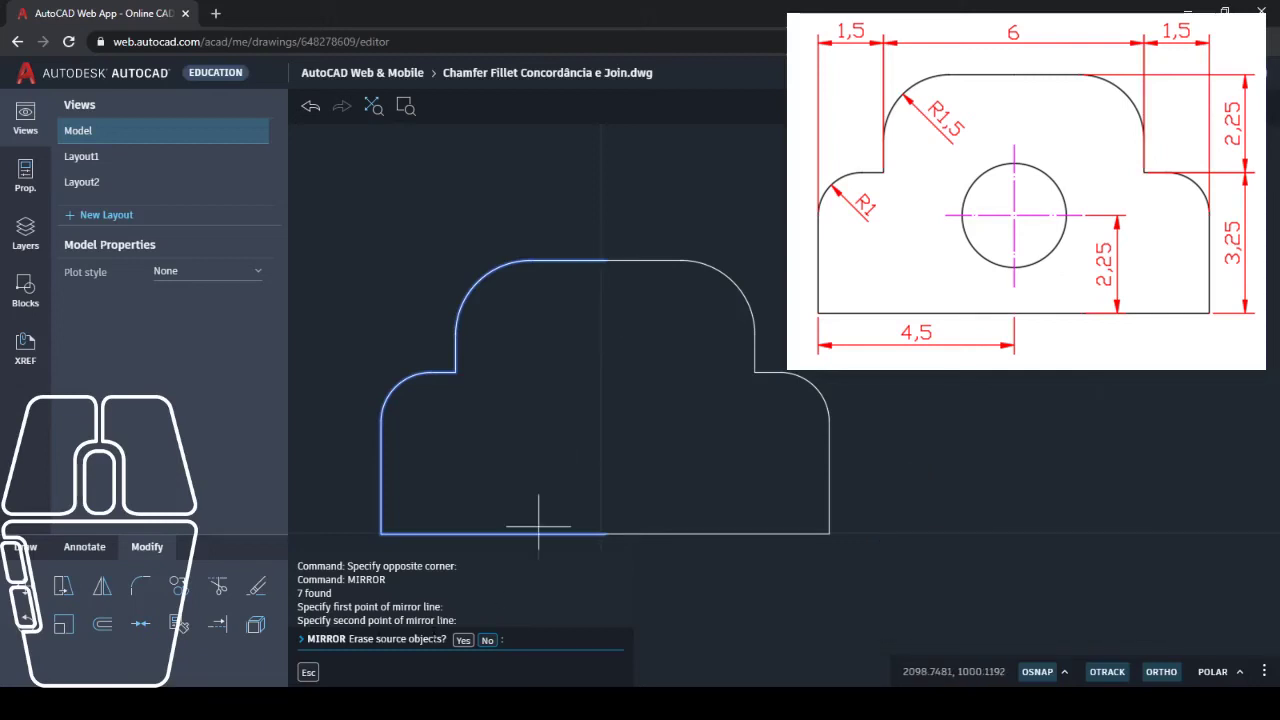
click(488, 639)
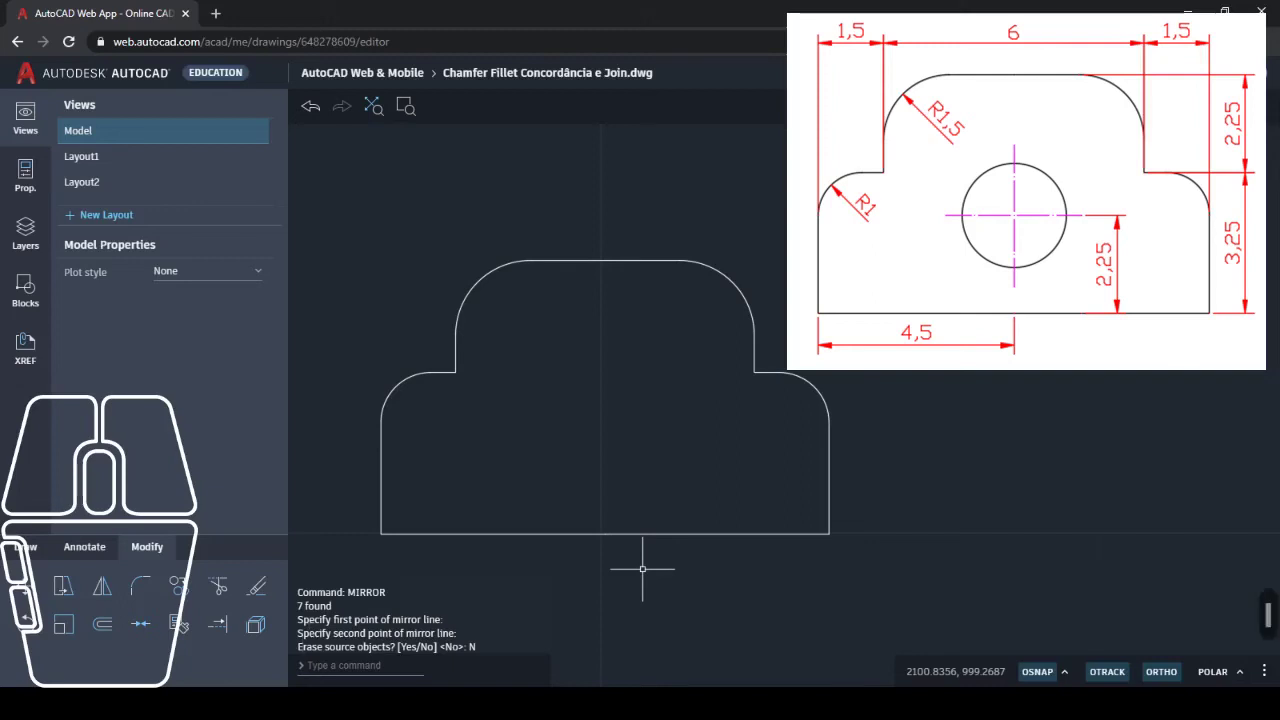
Step: Draw a vertical helper line 2.25 long upward from the midpoint of the part's base
text(l)
key(Return)
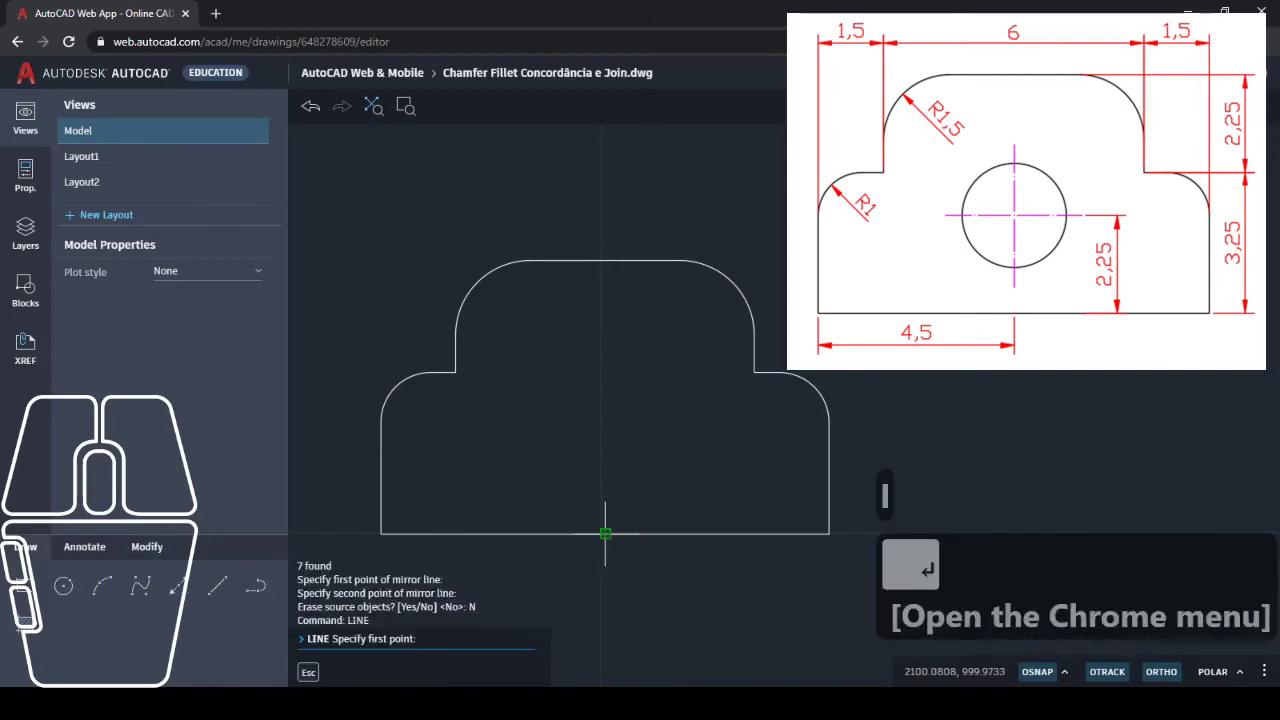
click(605, 533)
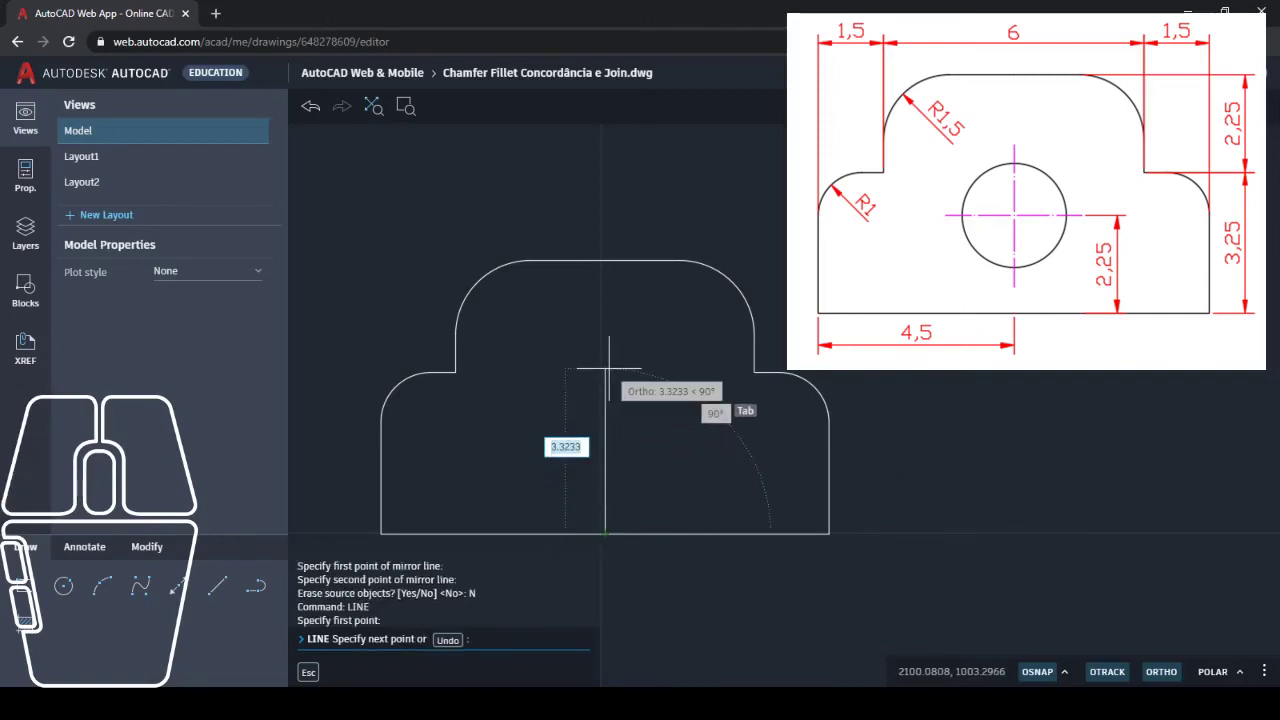
text(2.25)
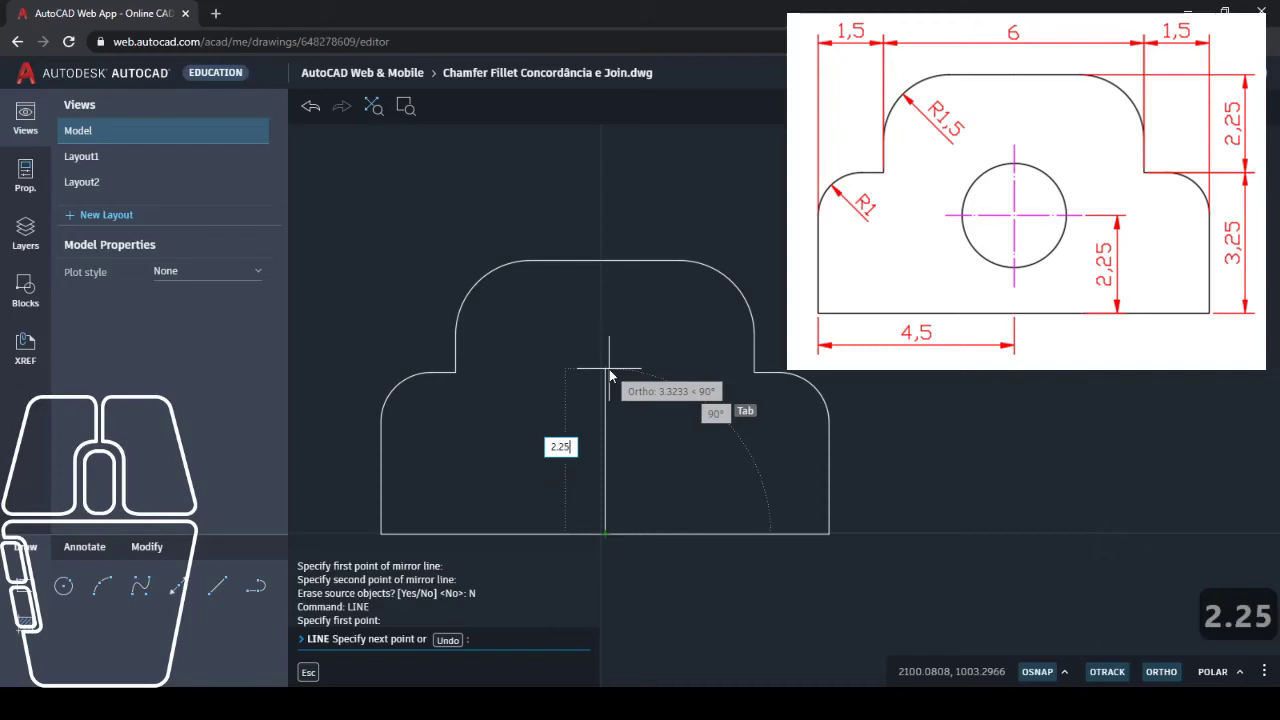
key(Return)
key(Escape)
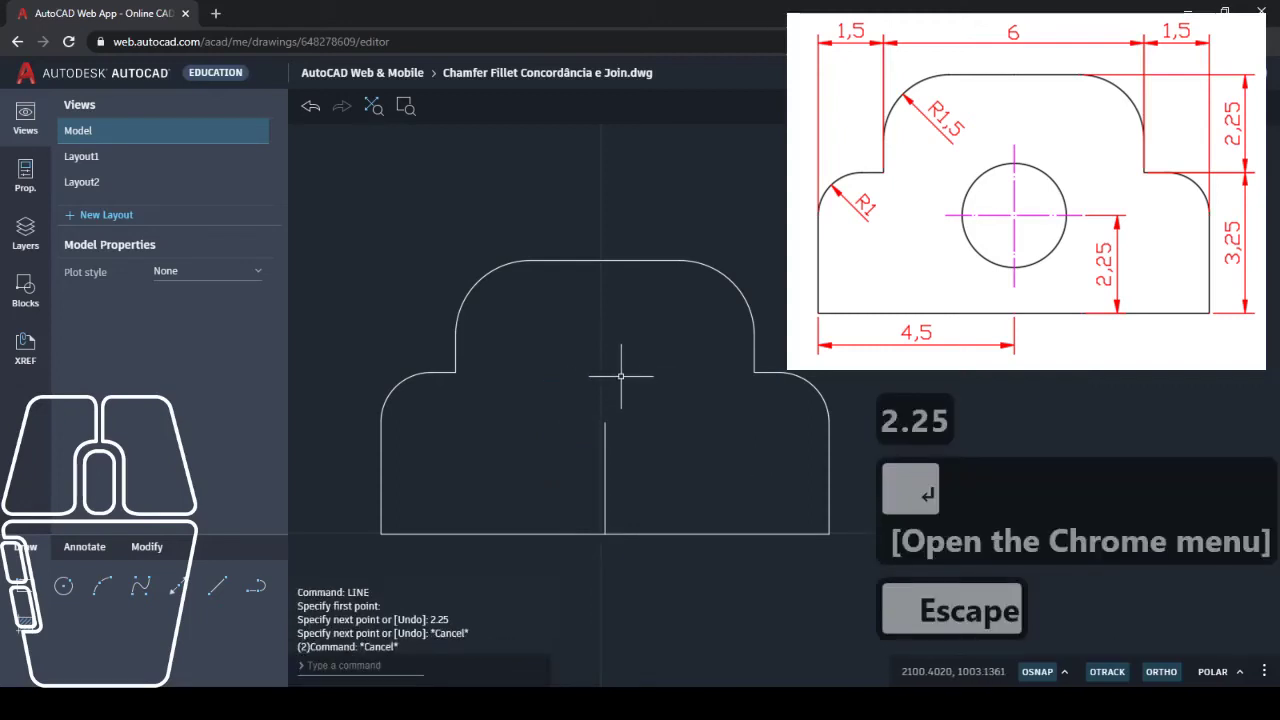
Step: Draw a circle of radius 1.25 centred on the helper line's upper endpoint and delete the helper line
text(c)
key(Return)
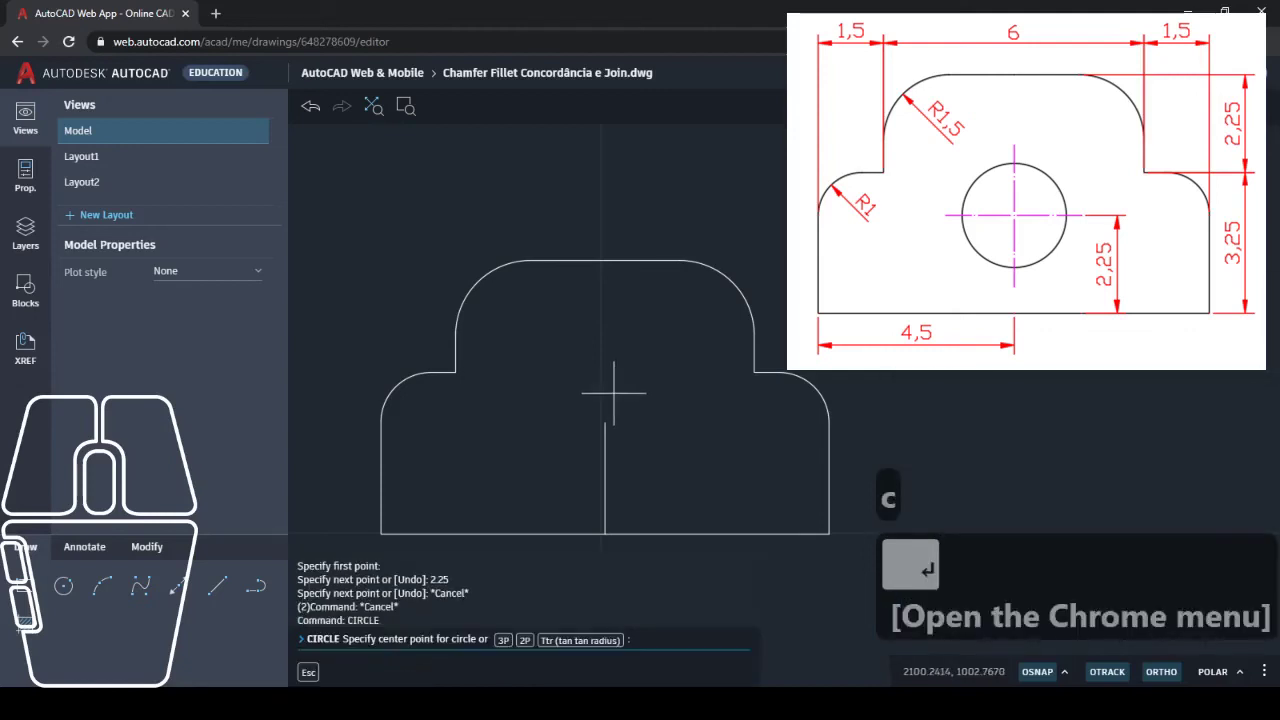
click(605, 421)
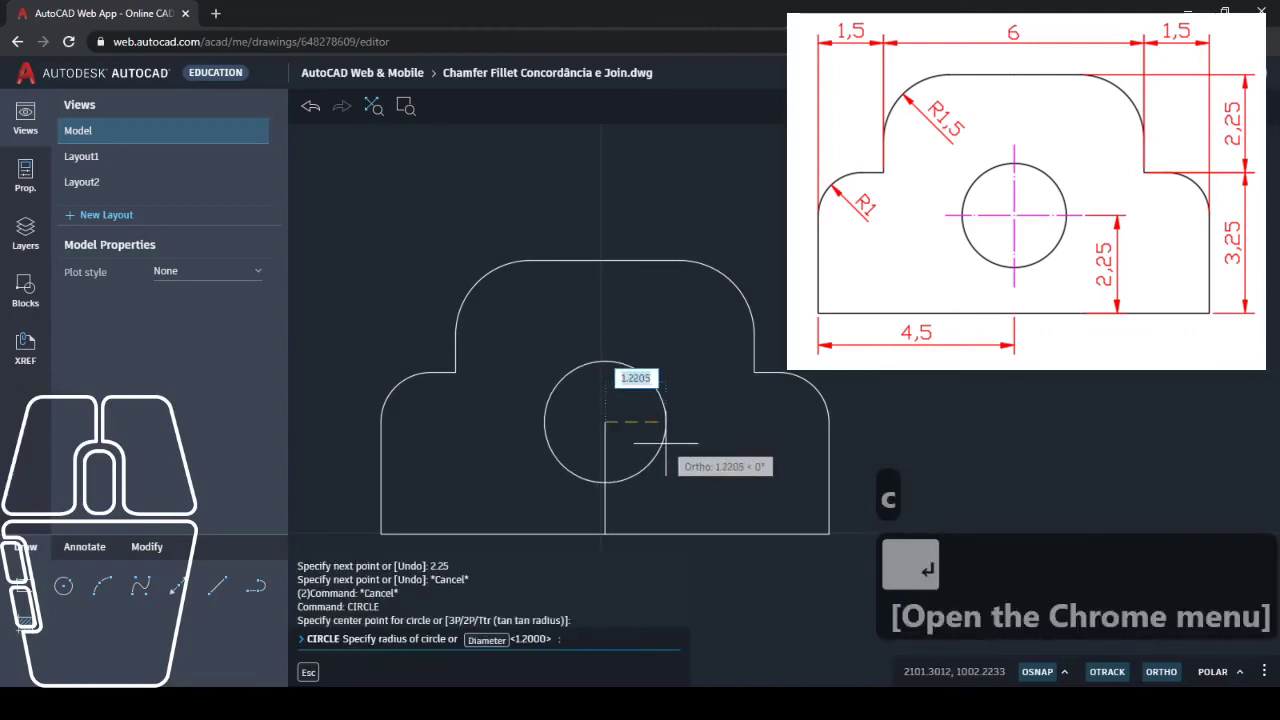
text(1.25)
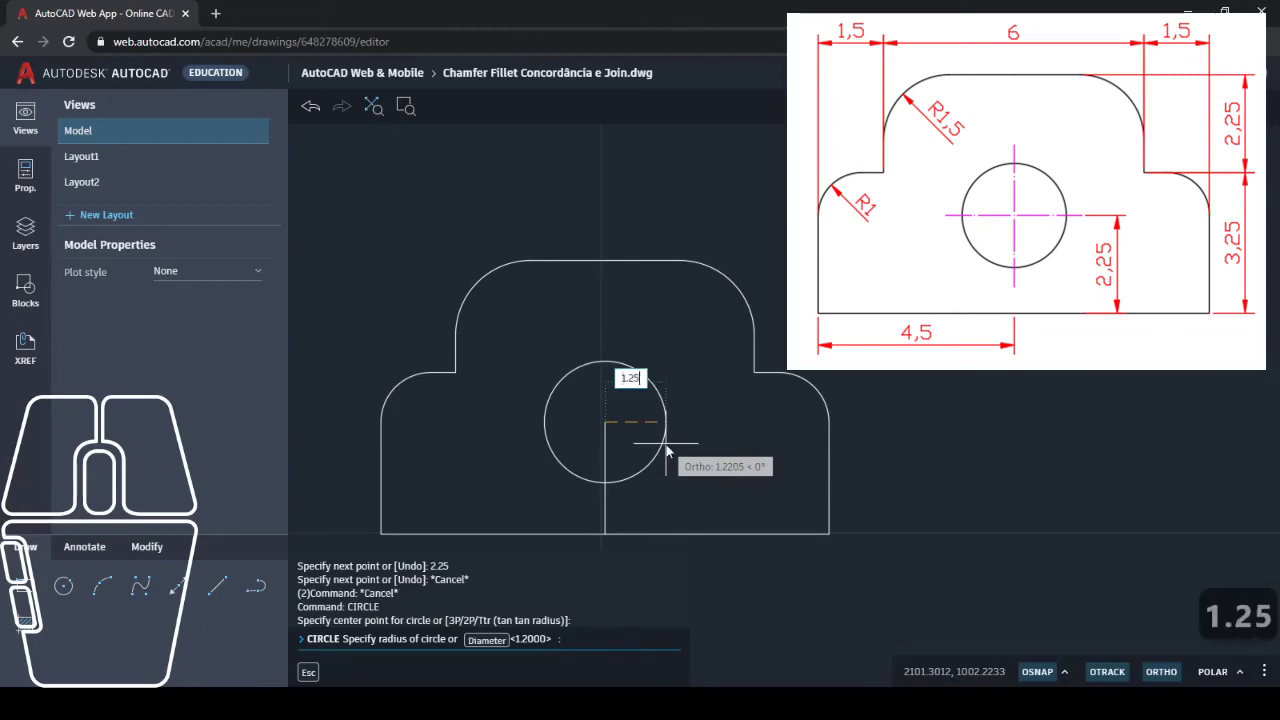
key(Return)
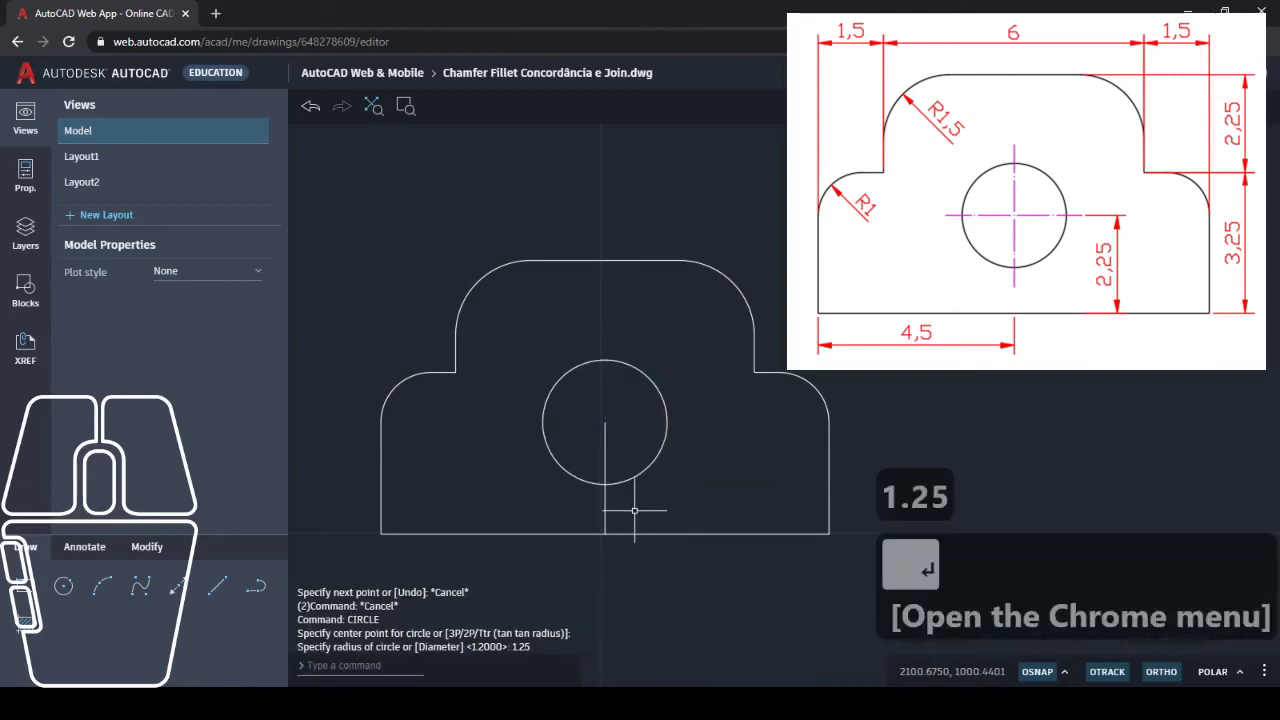
drag(612, 521, 550, 505)
key(Delete)
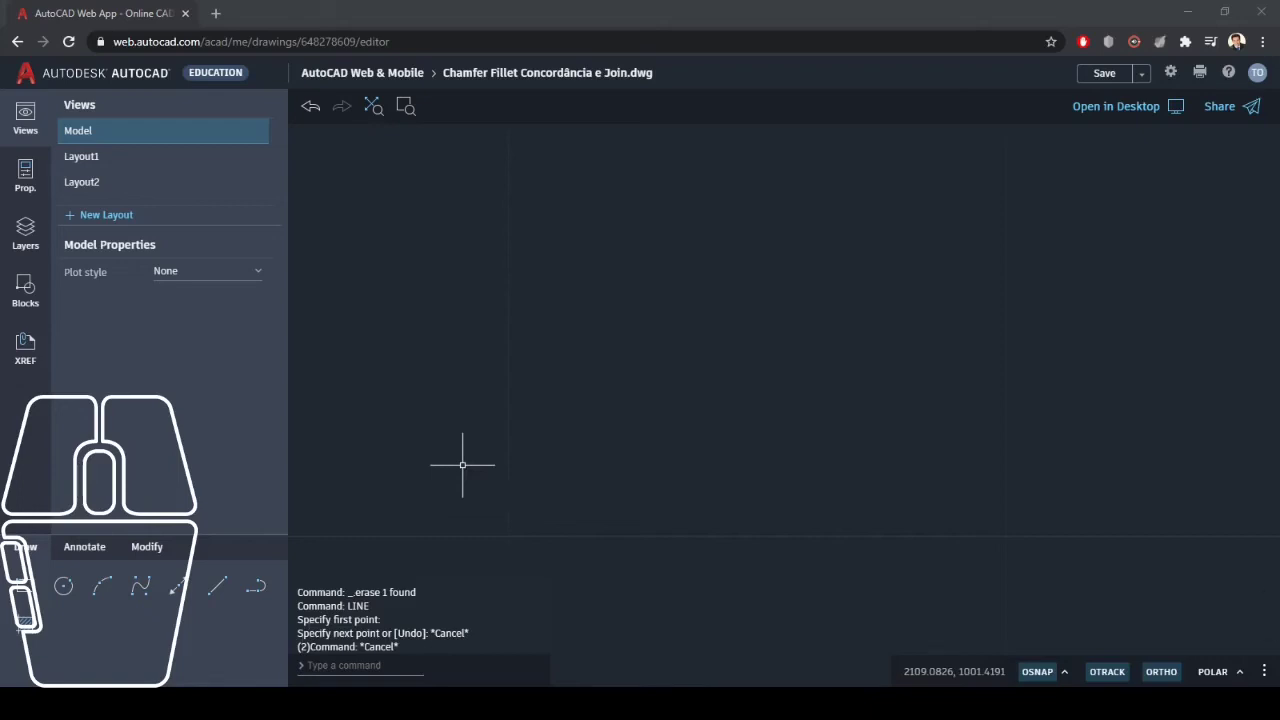
Step: In an empty area, draw a closed rectangle from separate lines, 4 wide and 3 high
key(Return)
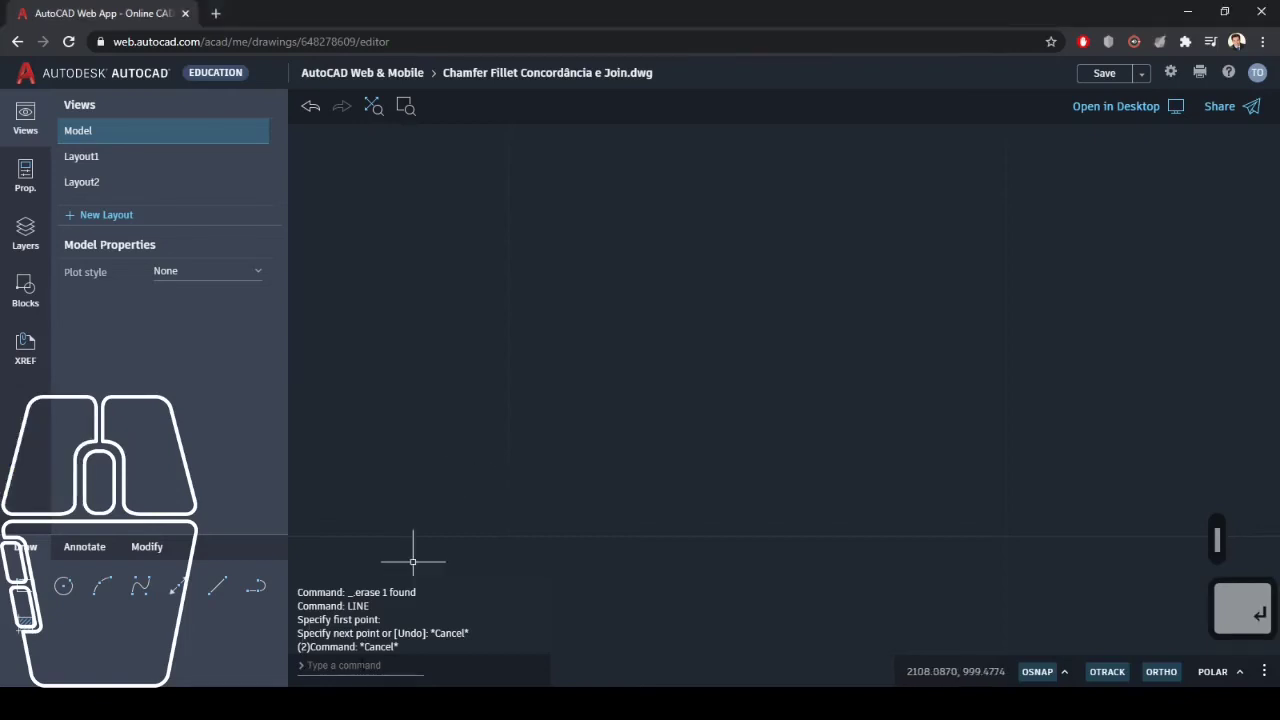
key(Return)
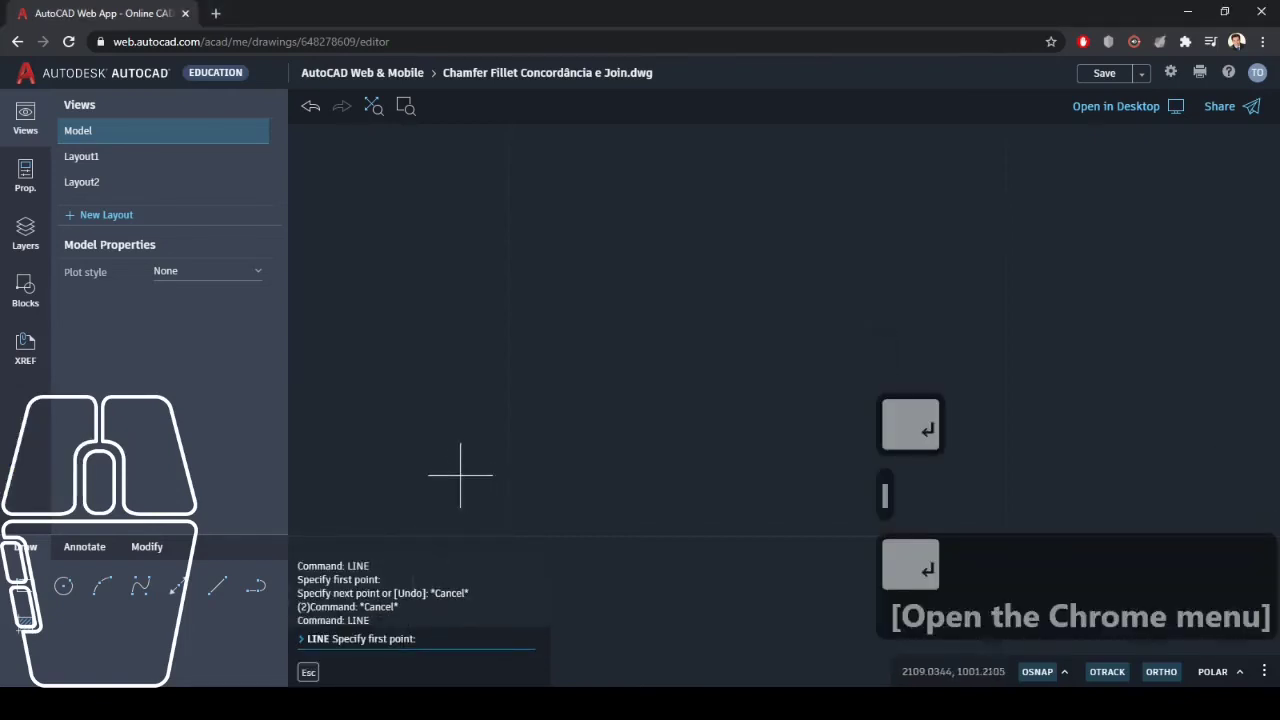
click(477, 465)
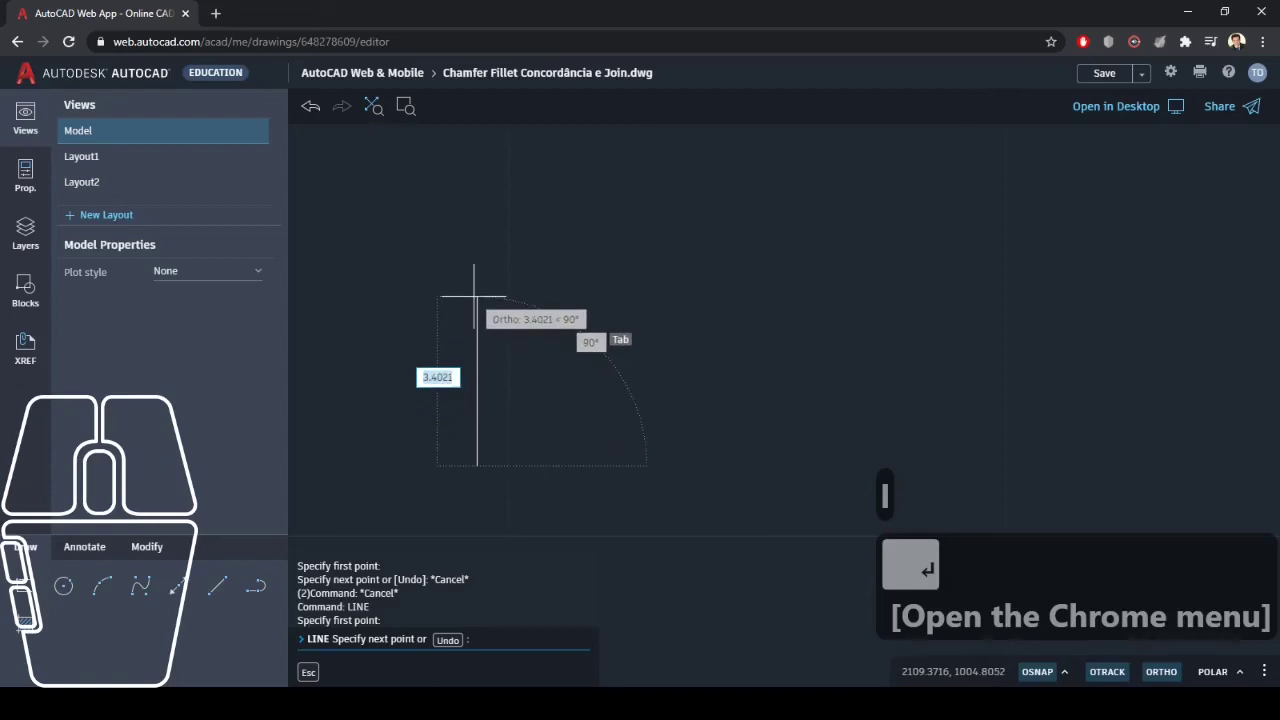
text(3)
key(Return)
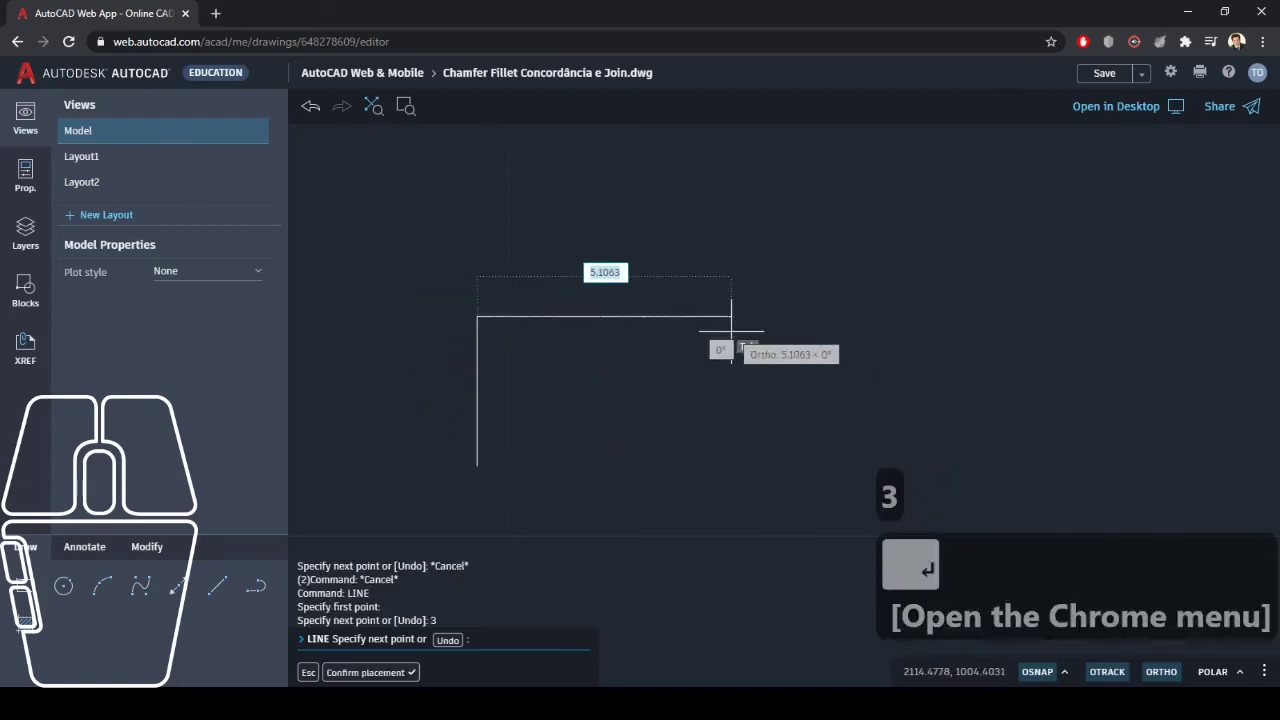
text(4)
key(Return)
text(3)
key(Return)
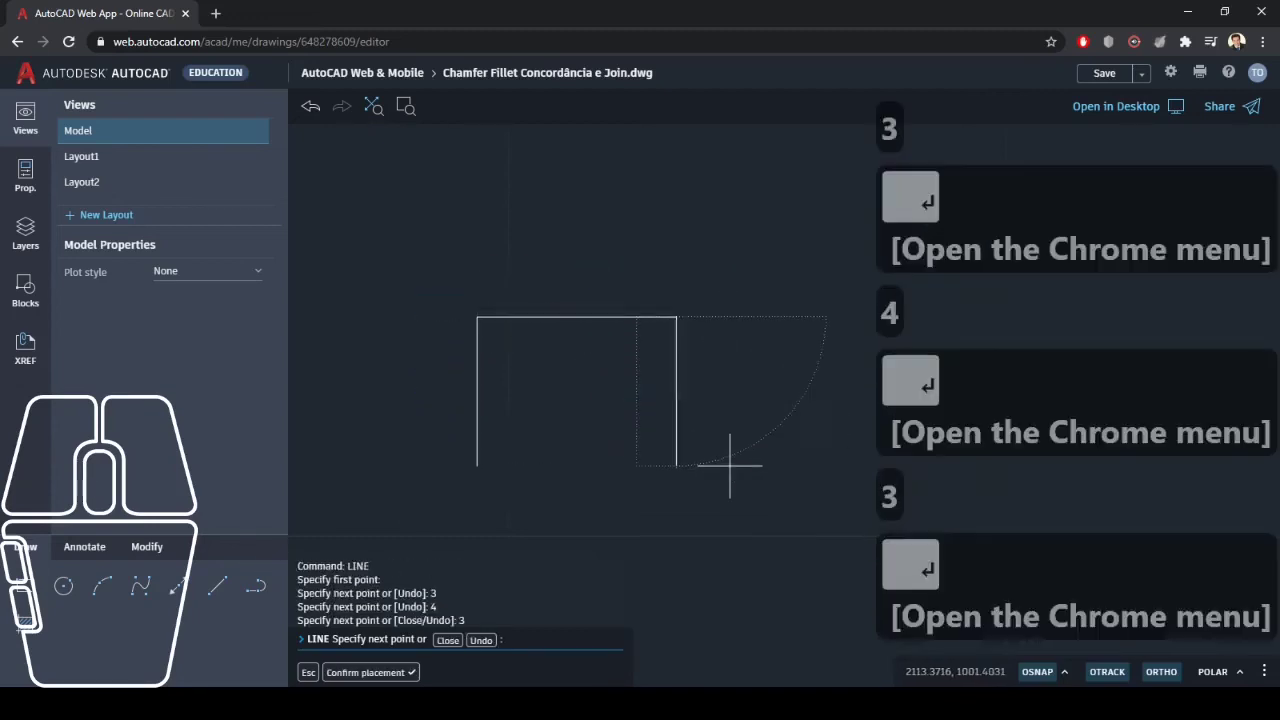
text(c)
key(Return)
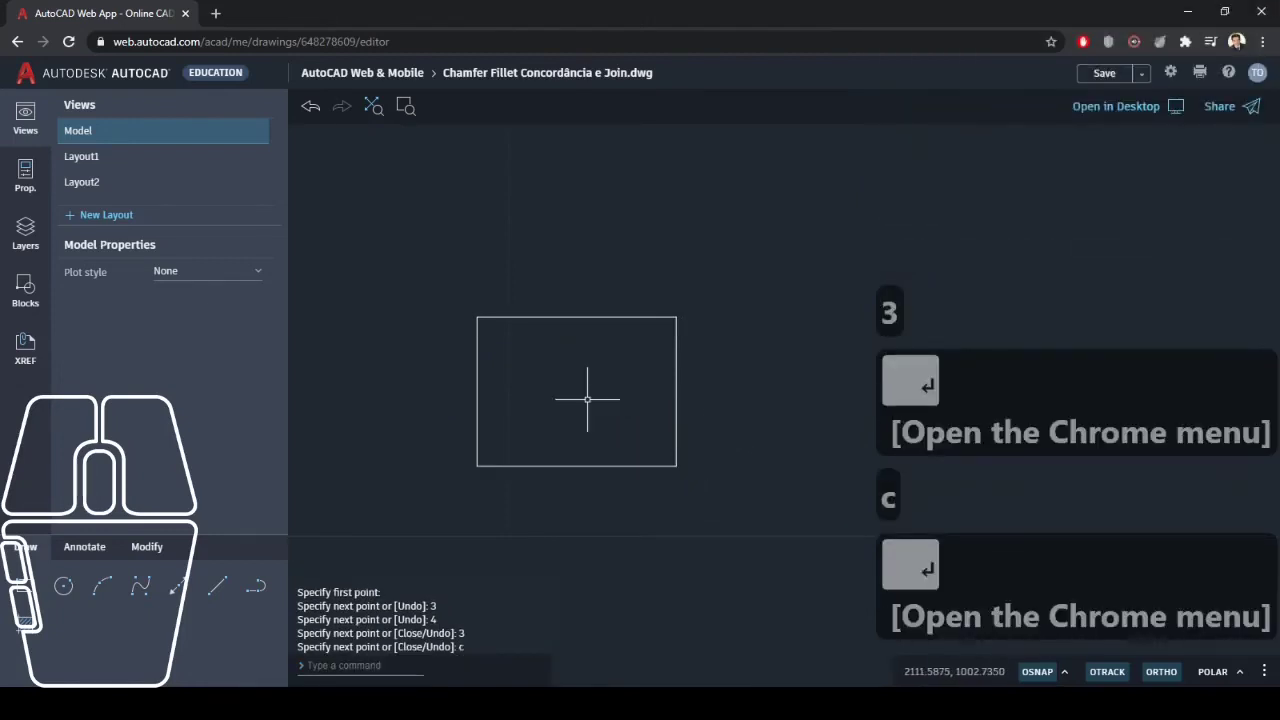
Step: Offset the rectangle's left and top edges outward by 0.2
scroll(588, 398, up, 1)
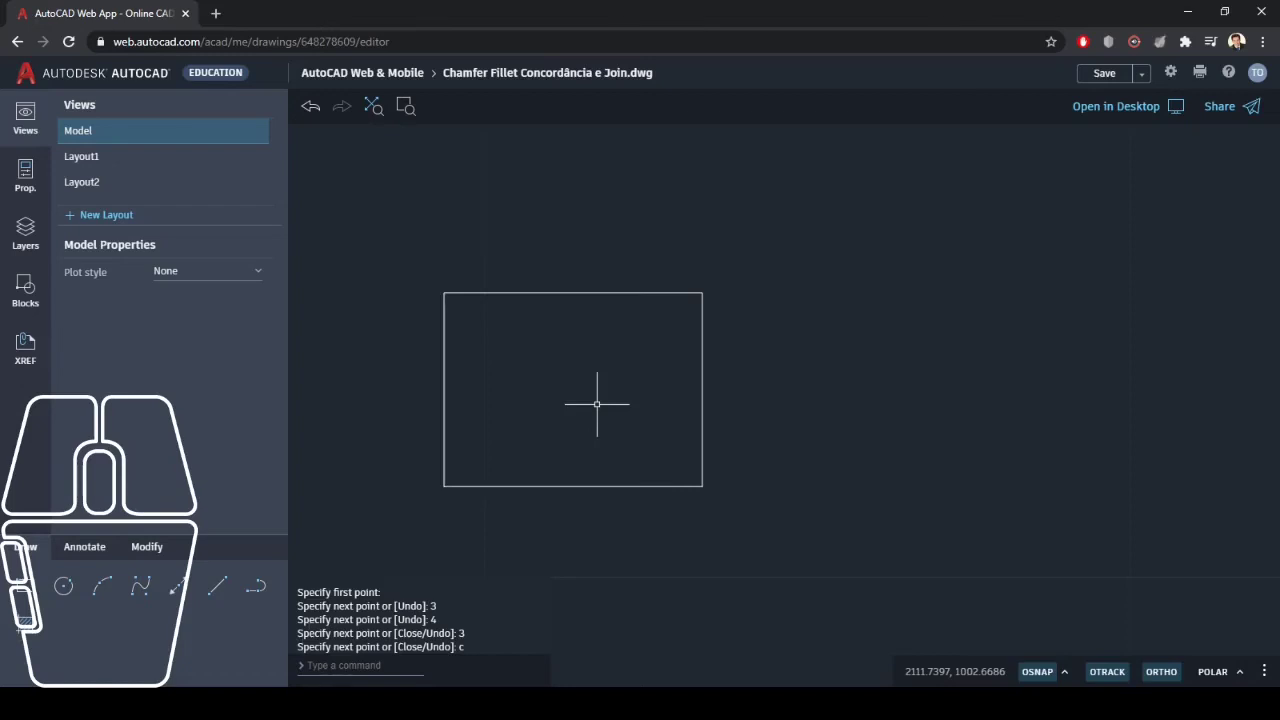
text(o)
key(Return)
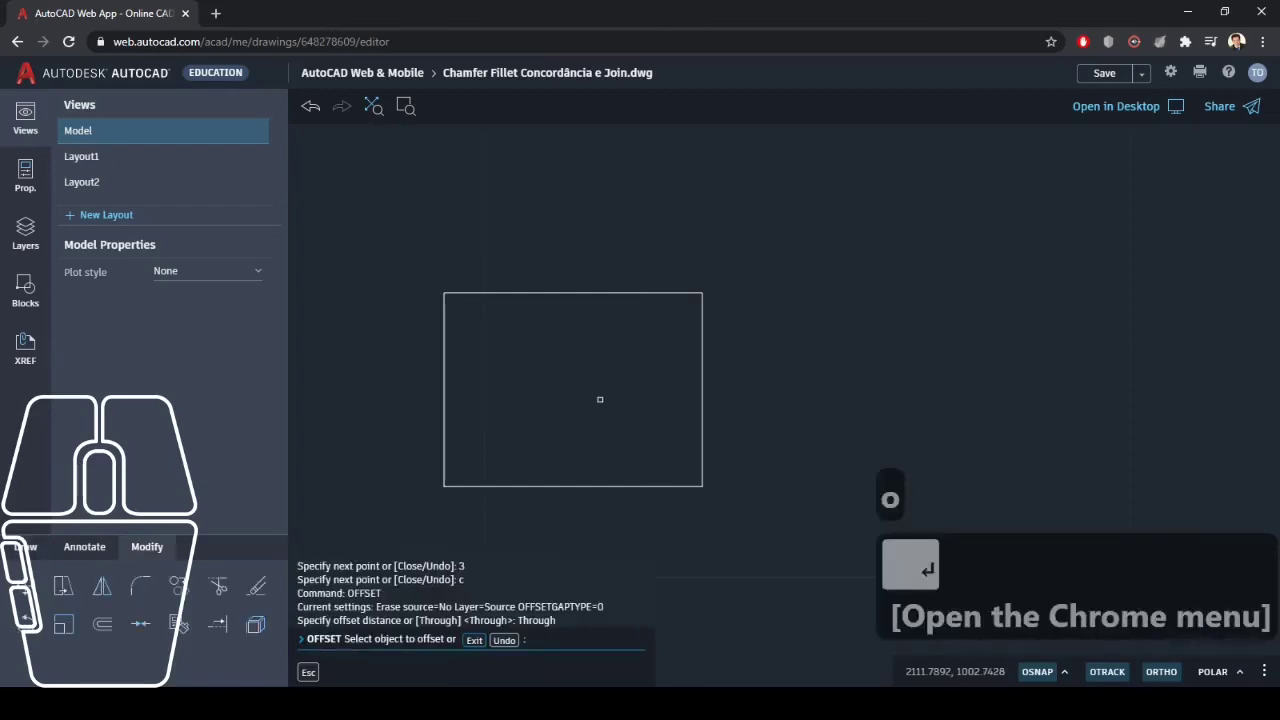
click(446, 375)
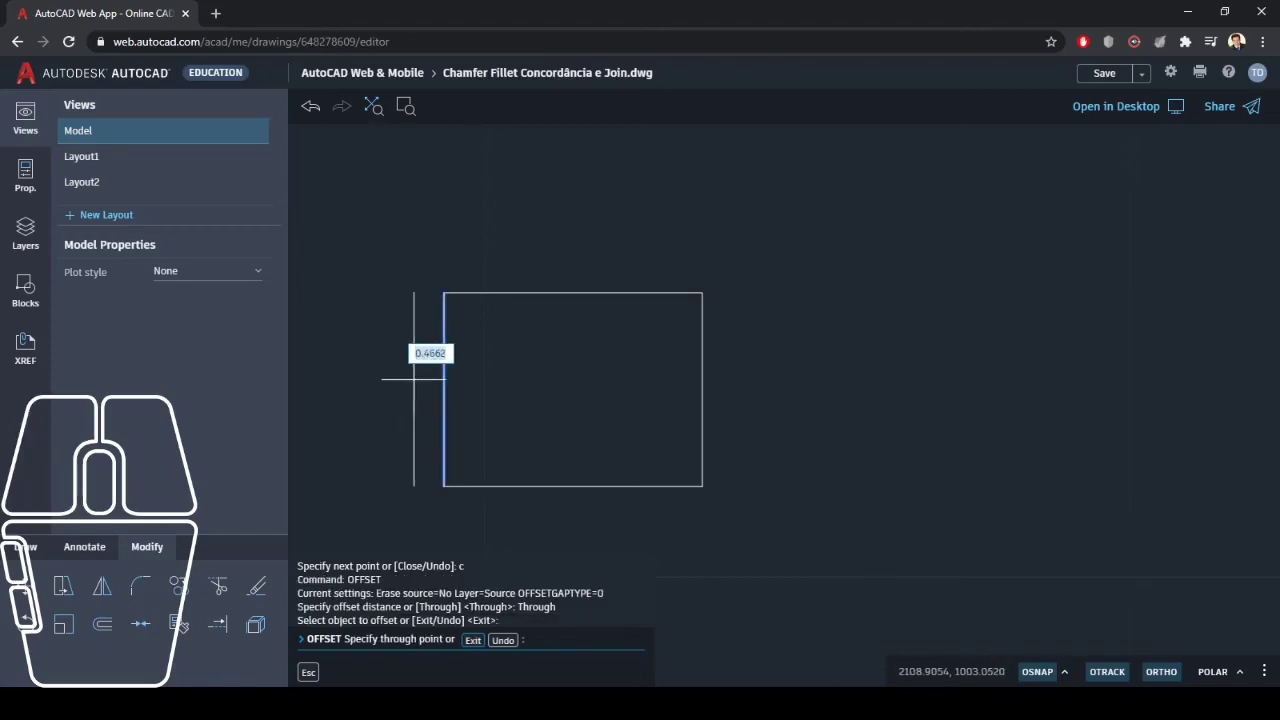
text(0.2)
key(Return)
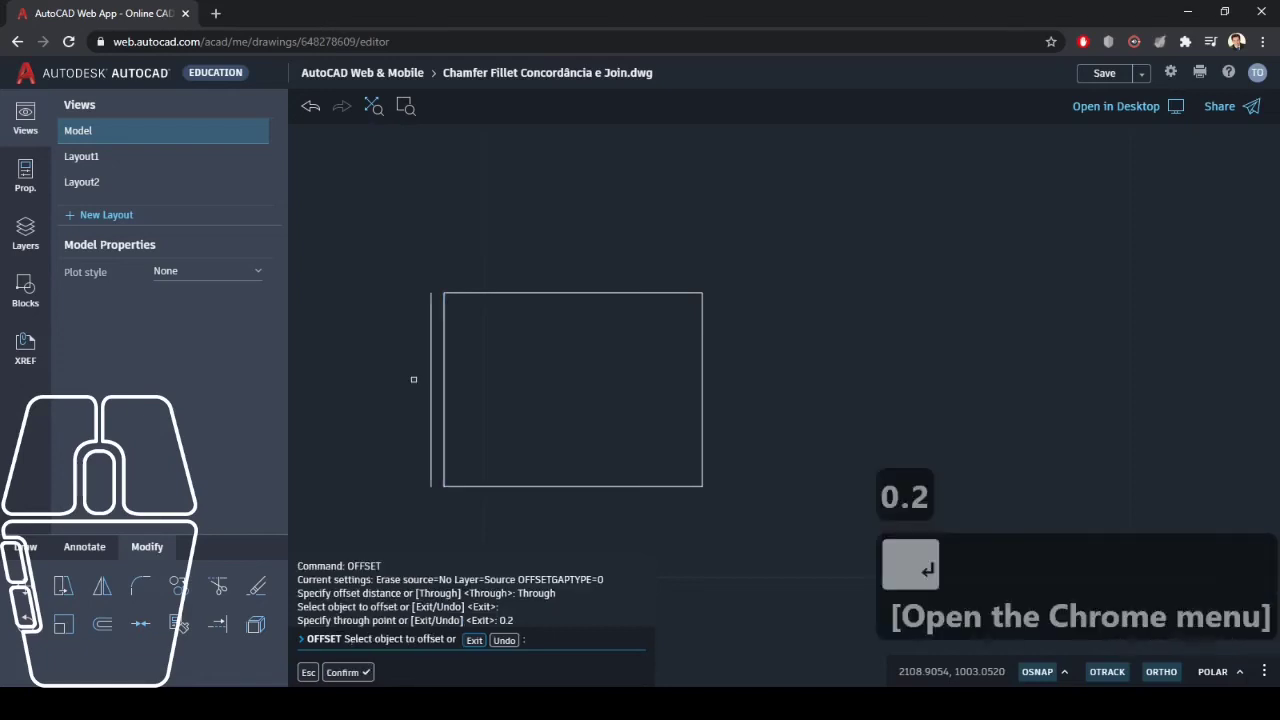
click(511, 292)
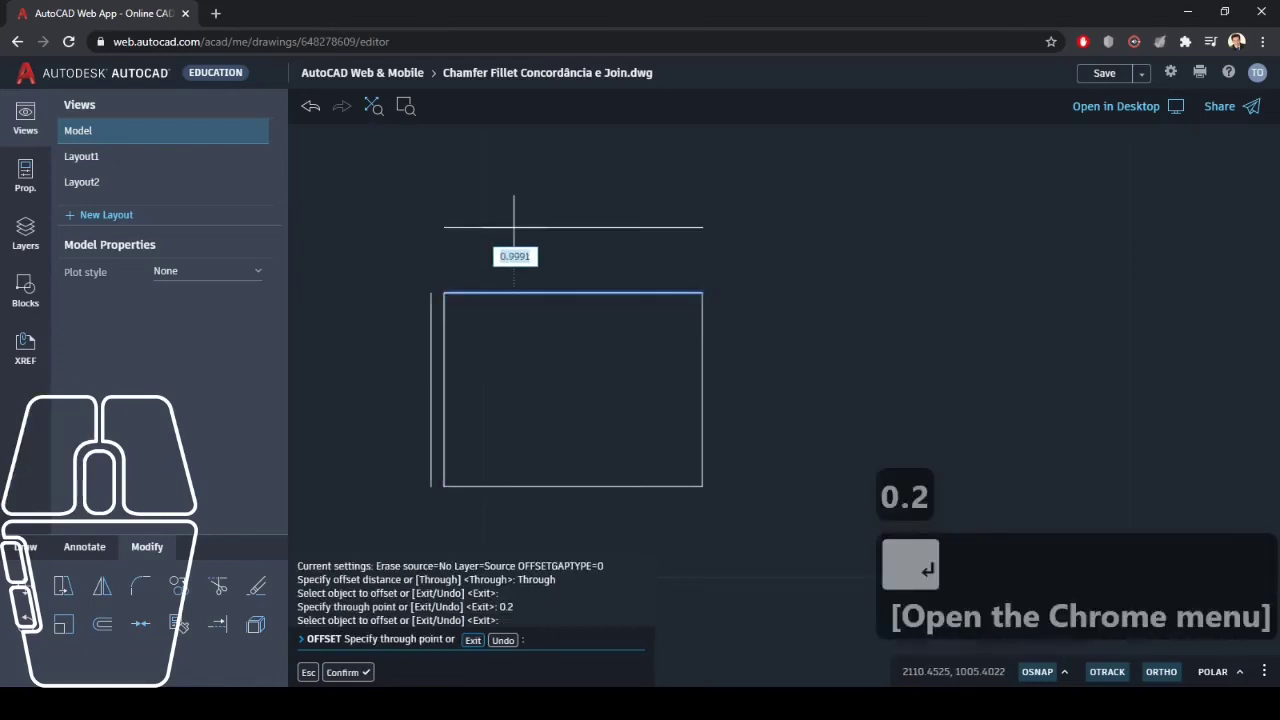
text(0.2)
key(Return)
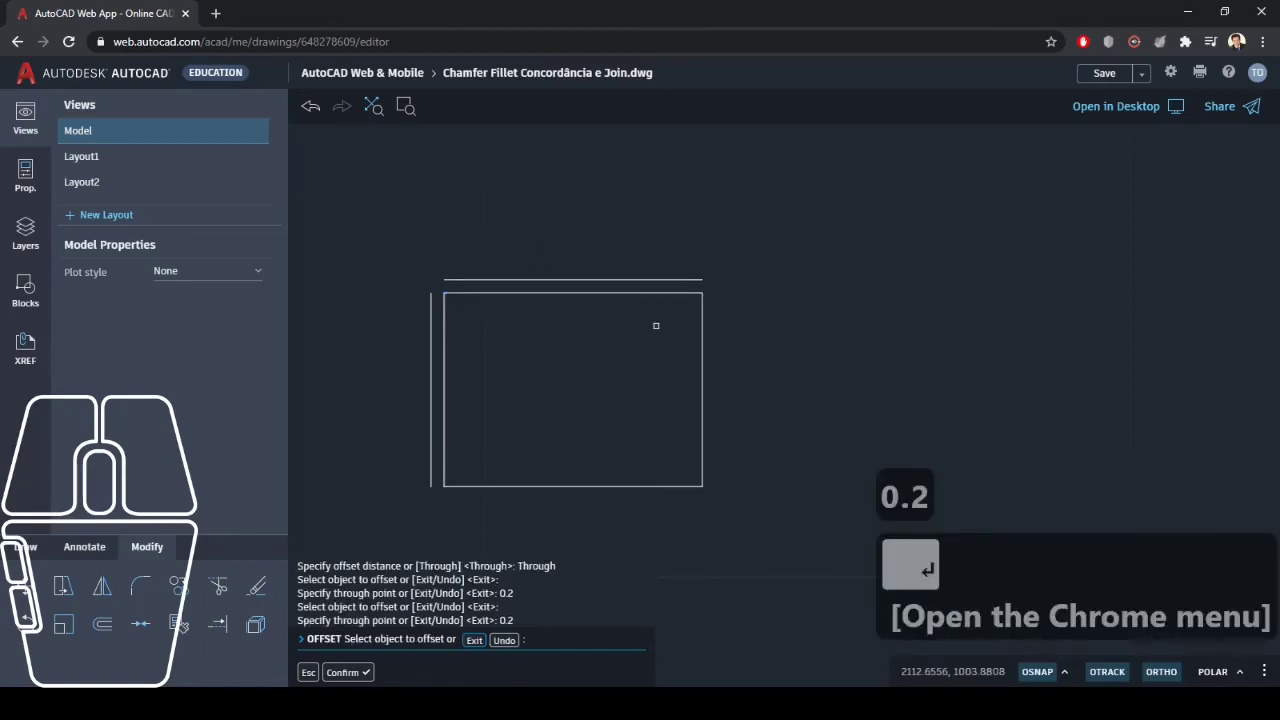
Step: Offset the rectangle's right and bottom edges outward by 0.2 and end the Offset command
click(702, 344)
text(0.2)
key(Return)
click(648, 486)
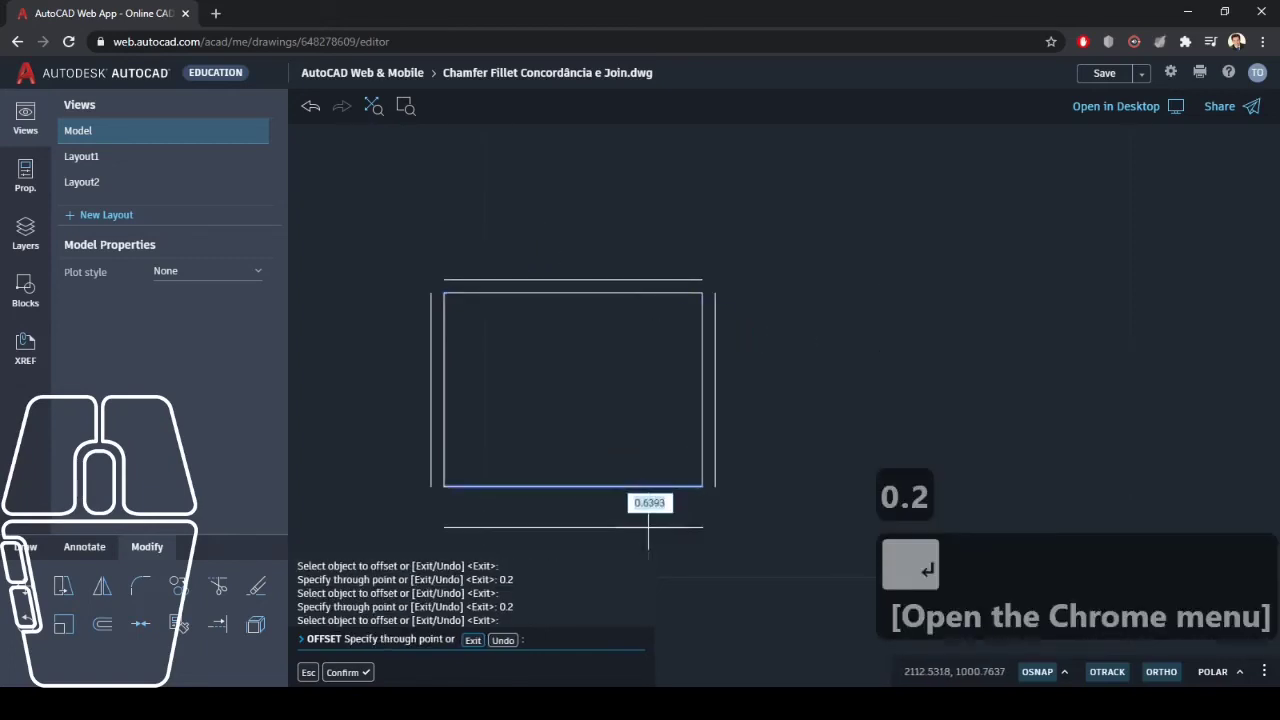
text(0.2)
key(Return)
key(Escape)
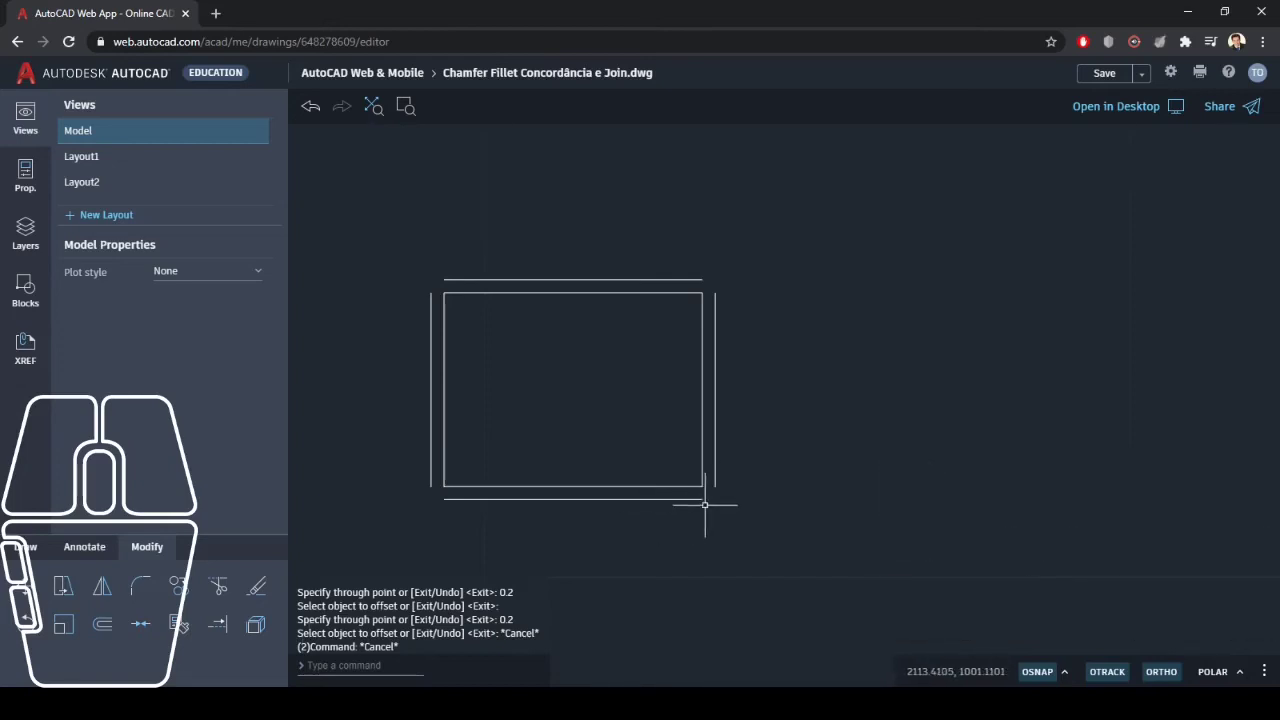
scroll(577, 375, up, 1)
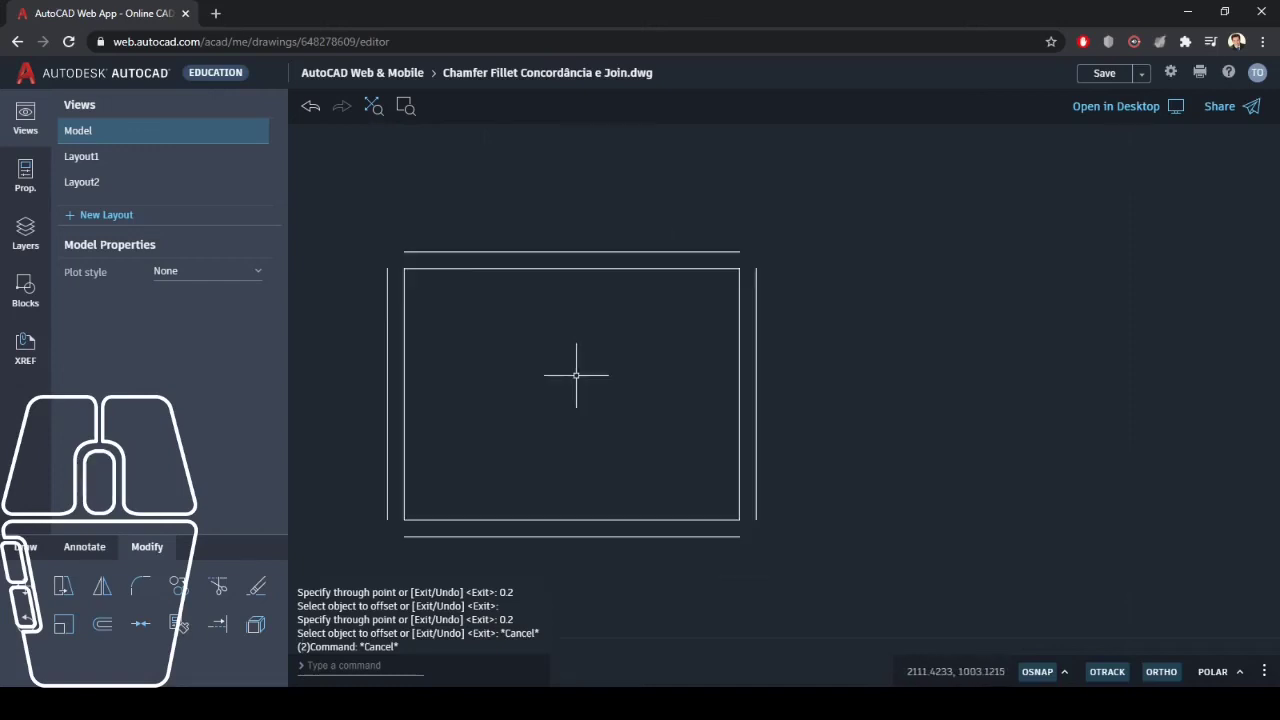
mouse_move(602, 375)
middle_down()
mouse_move(763, 376)
mouse_move(746, 357)
middle_up()
scroll(757, 373, up, 1)
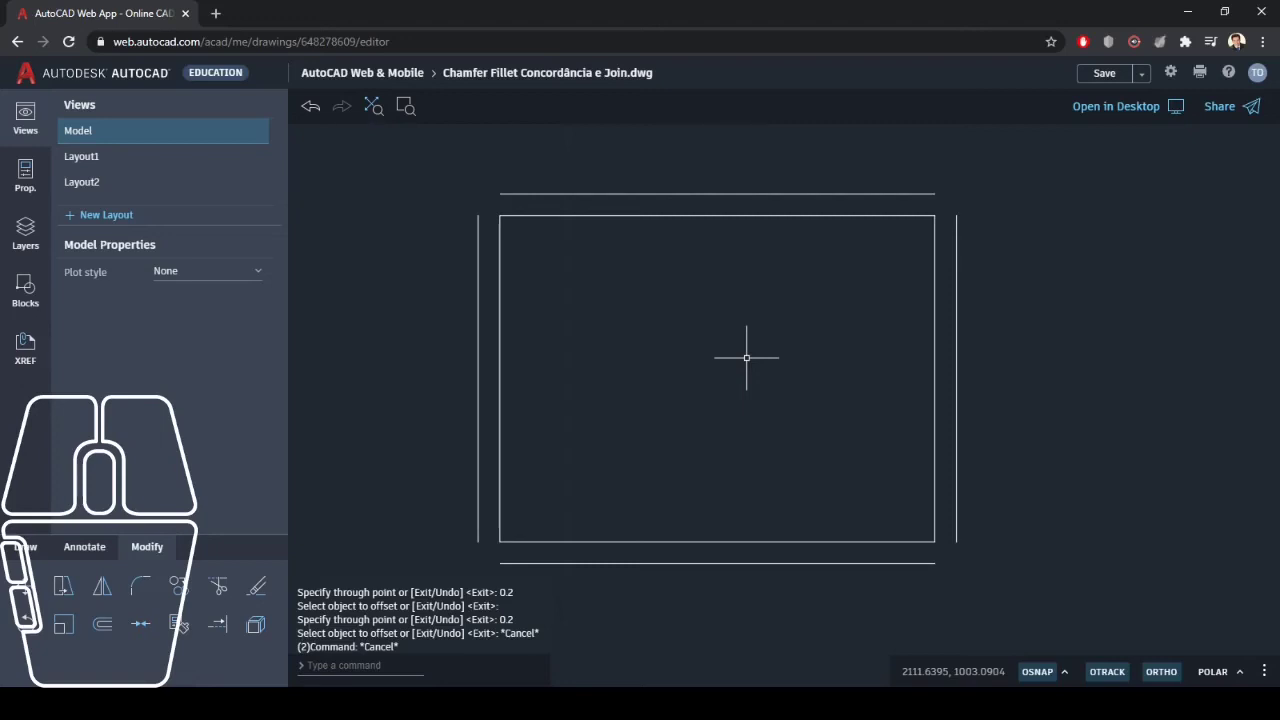
Step: Set the Fillet radius to 0 and join the outer left and top offset lines into a sharp corner
text(f)
key(Return)
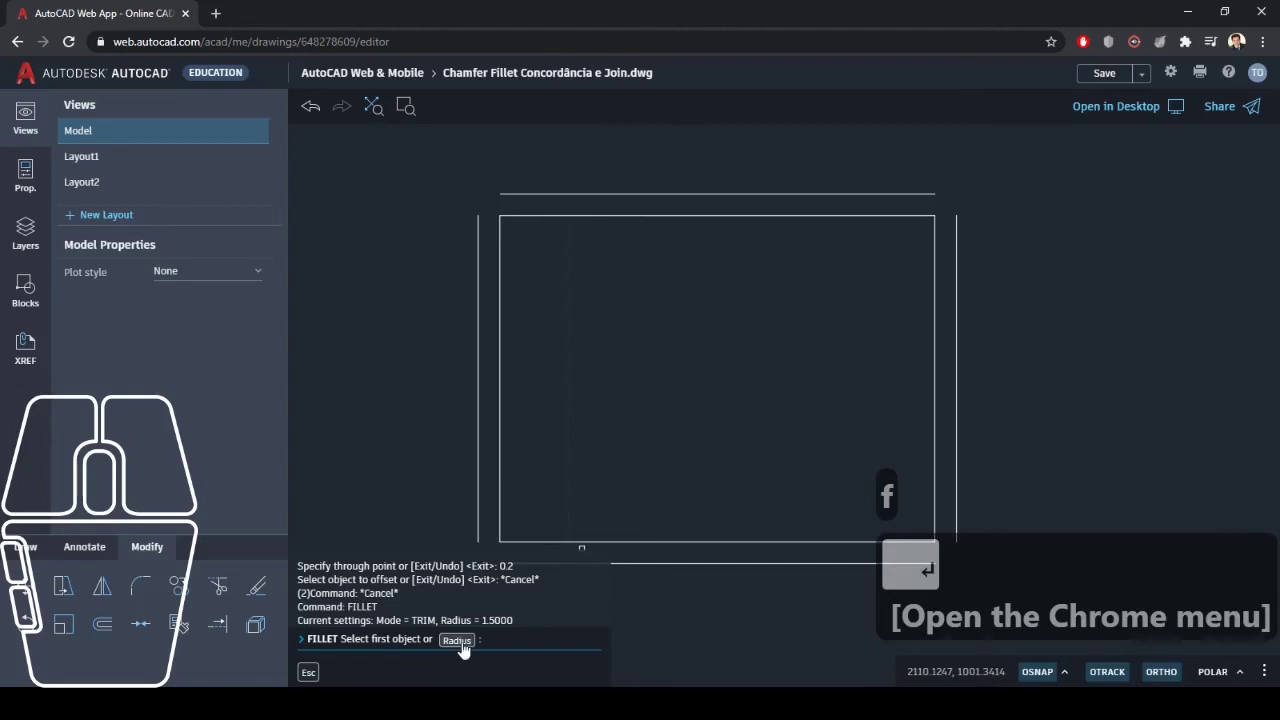
click(458, 641)
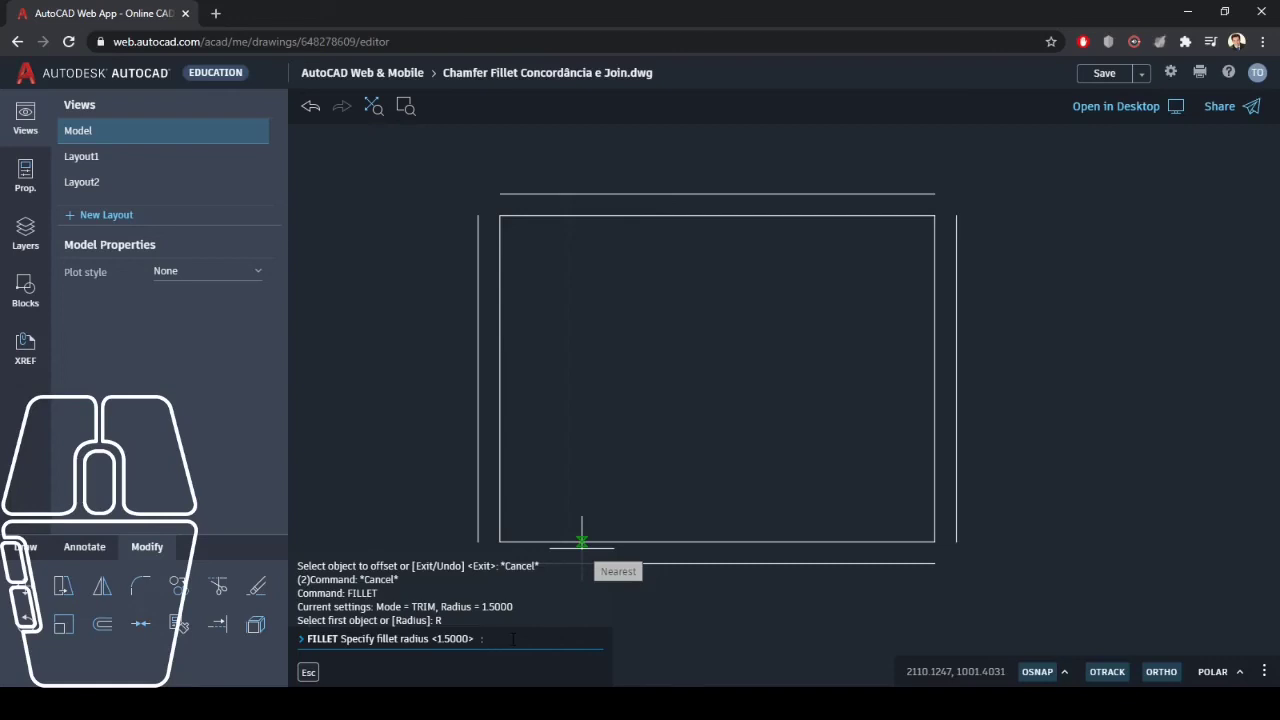
text(0)
key(Return)
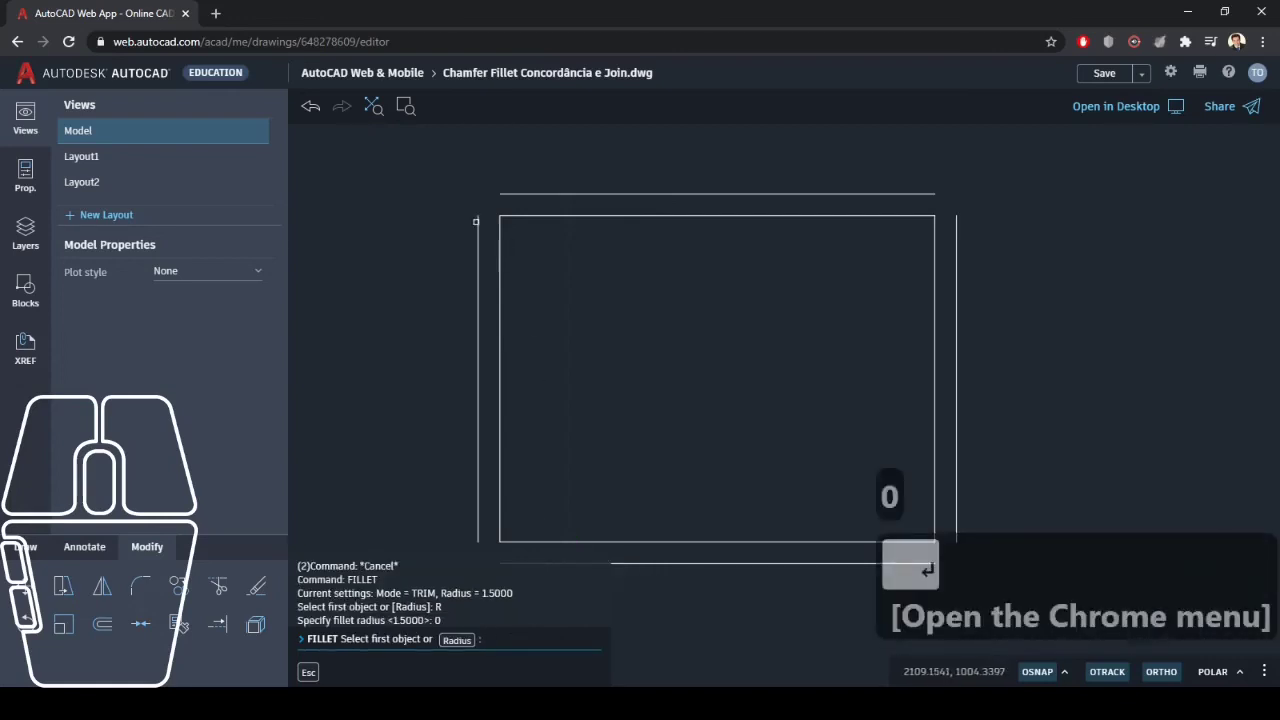
click(478, 224)
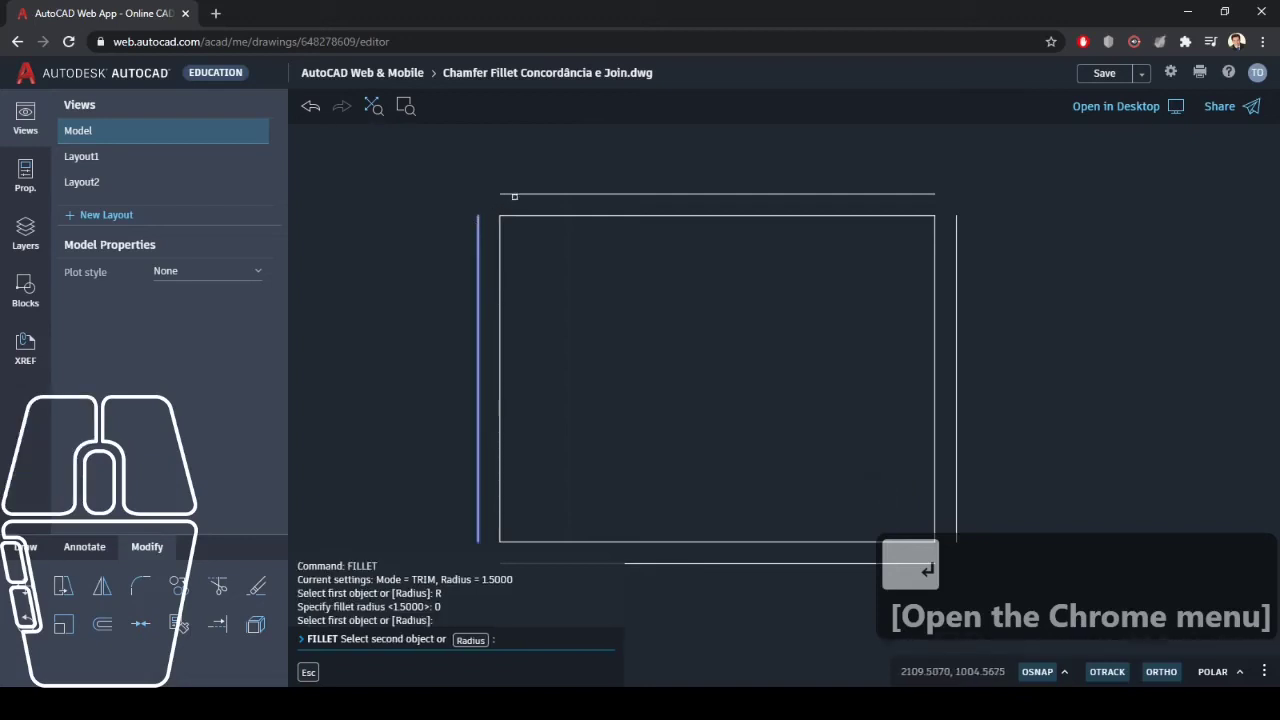
click(515, 195)
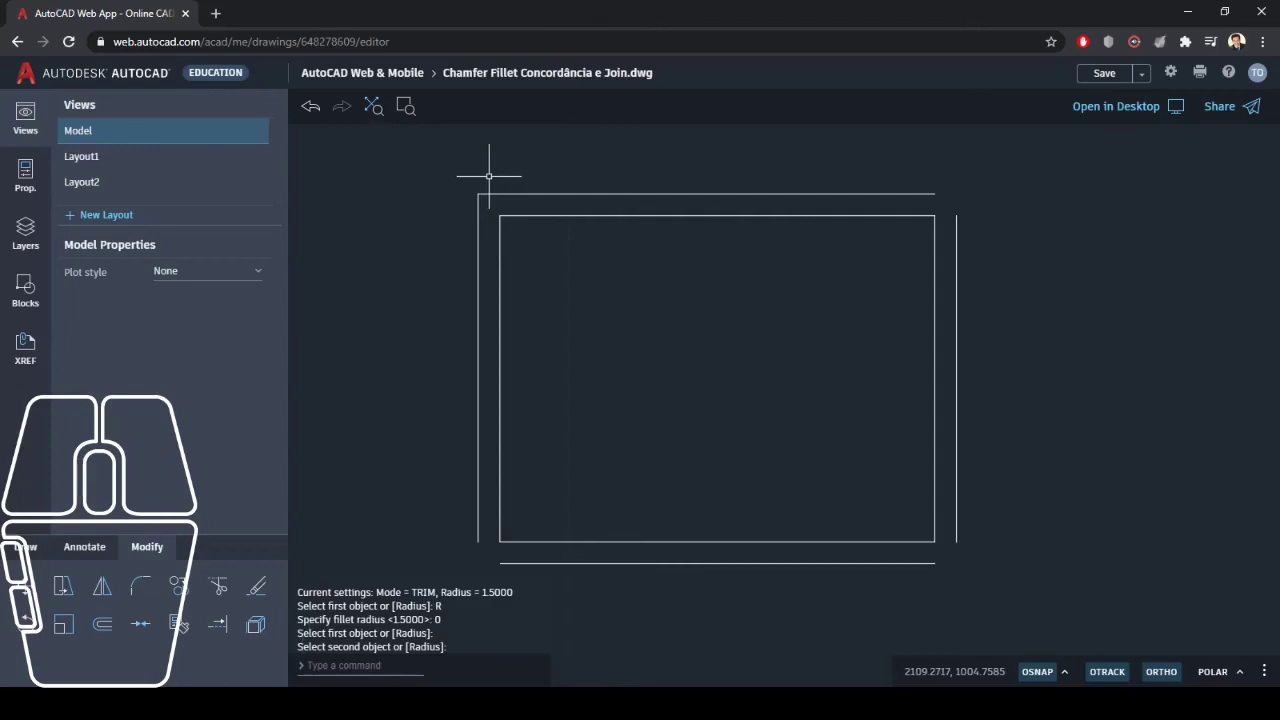
Step: Join the outer right line to the outer top and bottom lines with radius 0 fillets
key(Return)
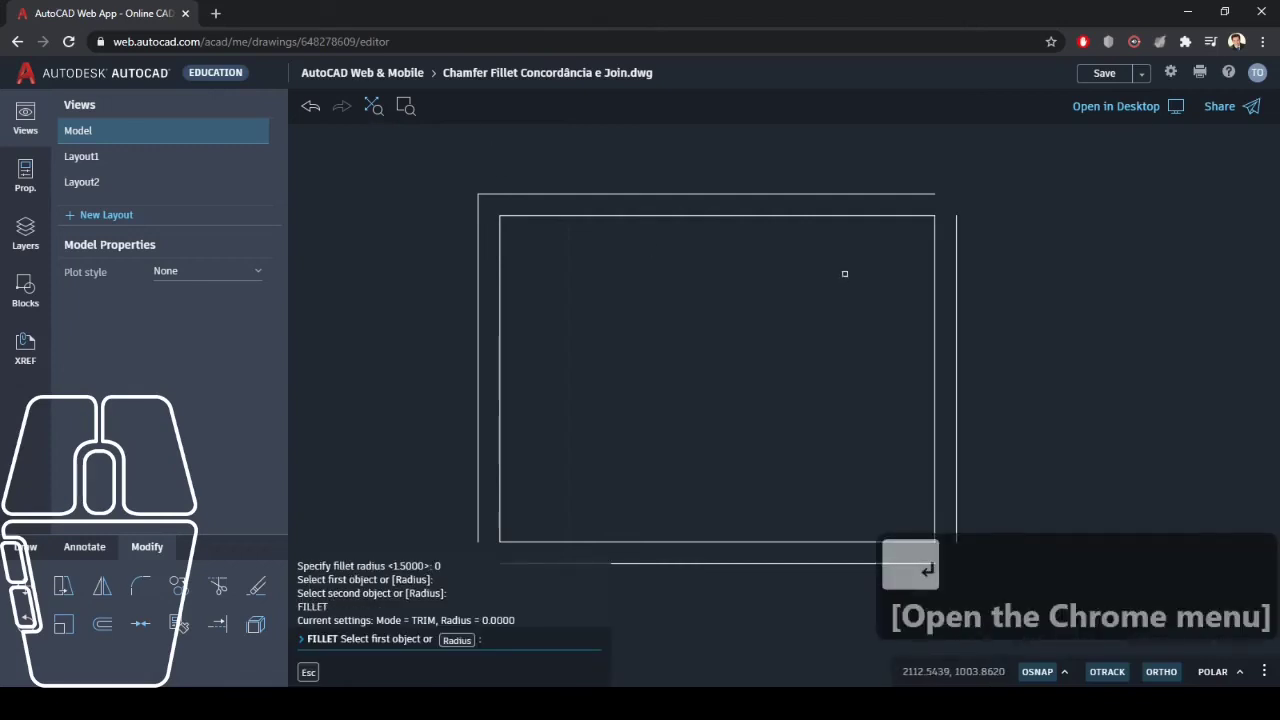
click(929, 195)
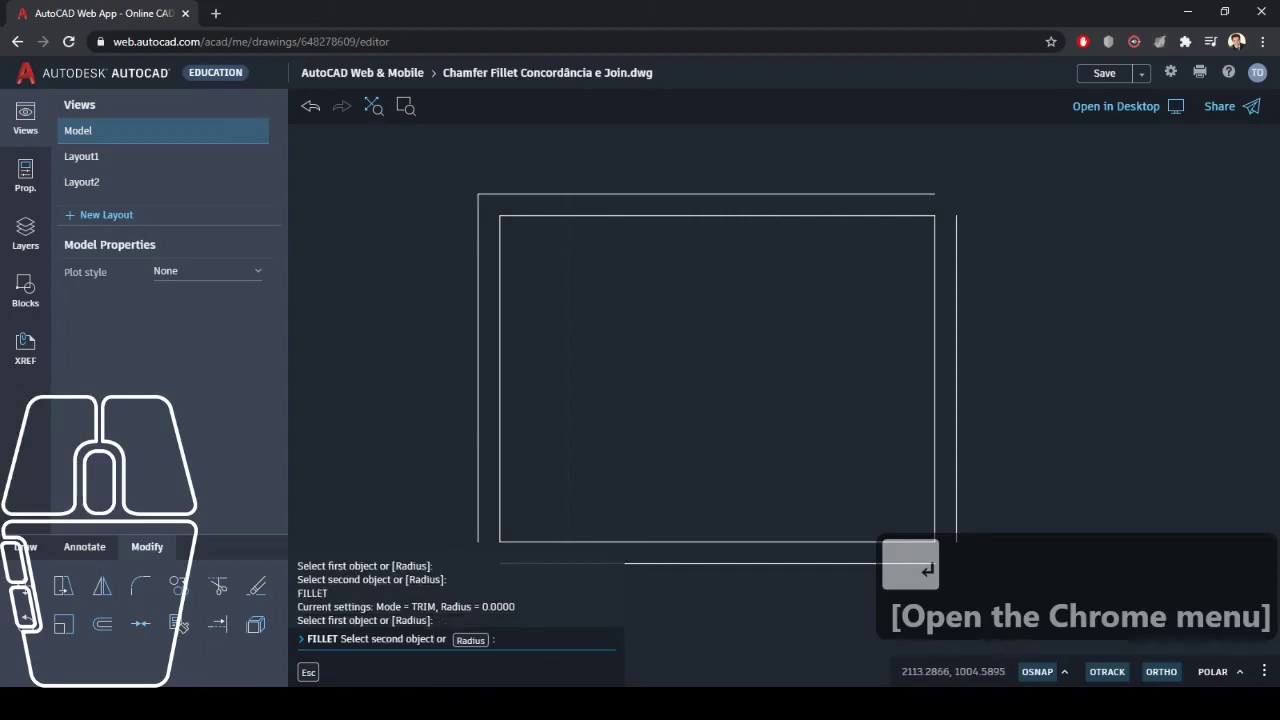
click(954, 229)
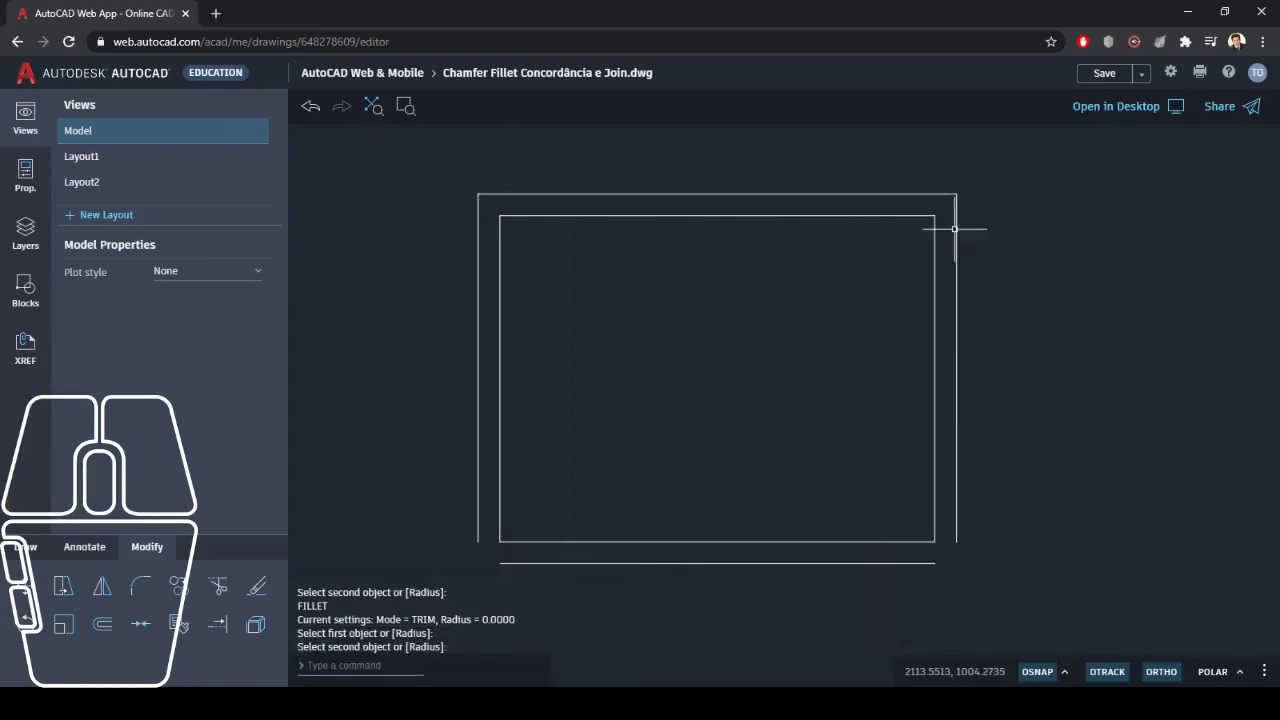
key(Return)
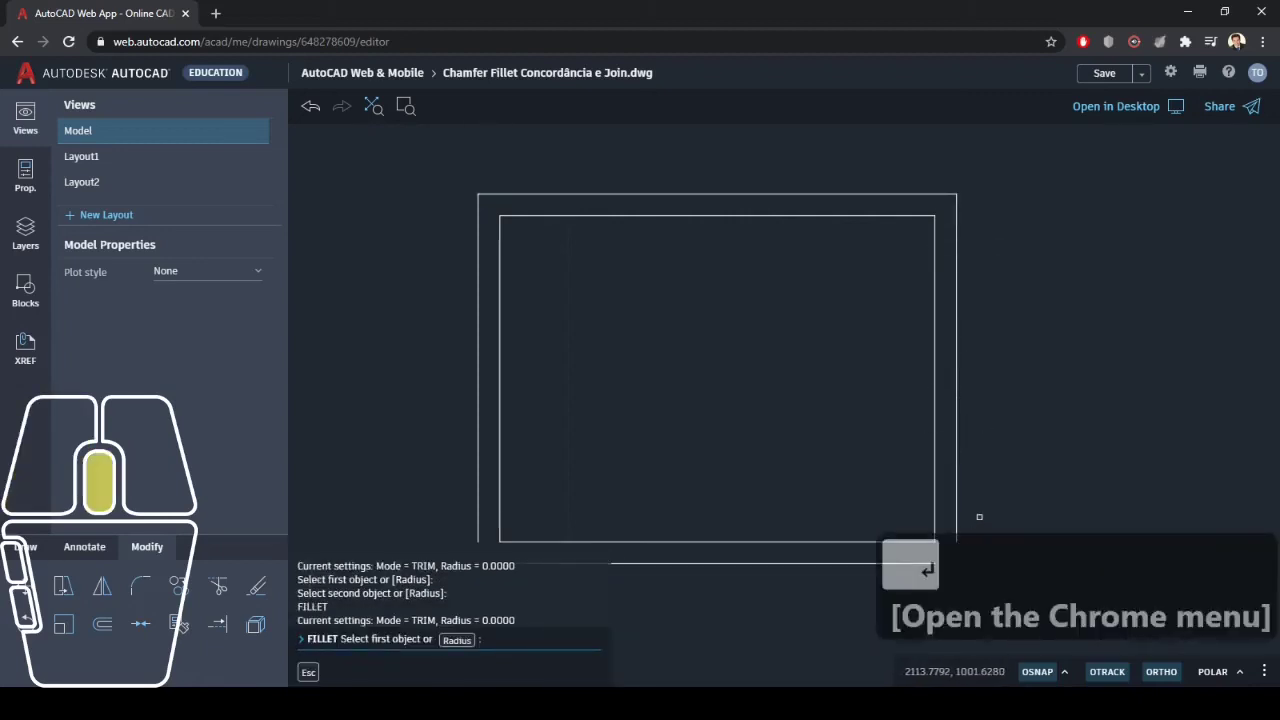
middle_drag(980, 517, 921, 452)
click(901, 462)
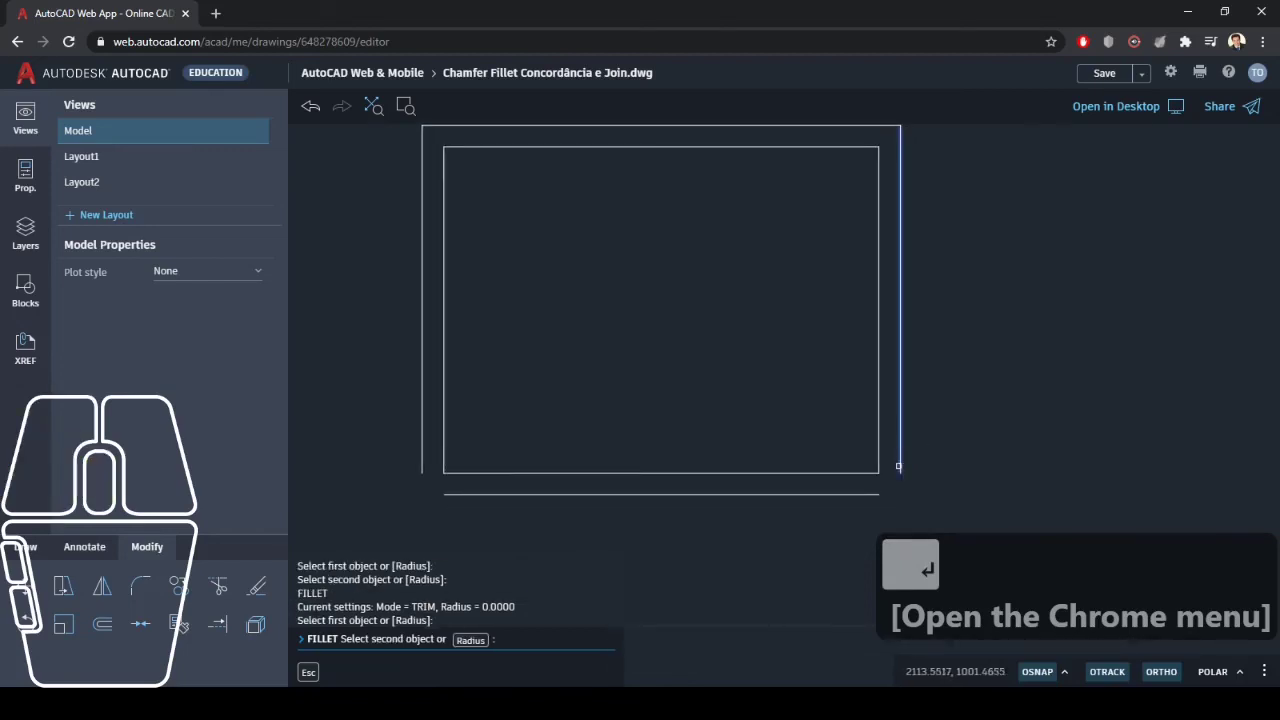
click(867, 494)
Step: Close the outer rectangle's lower-left corner with a radius 0 fillet between the bottom and left lines
key(Return)
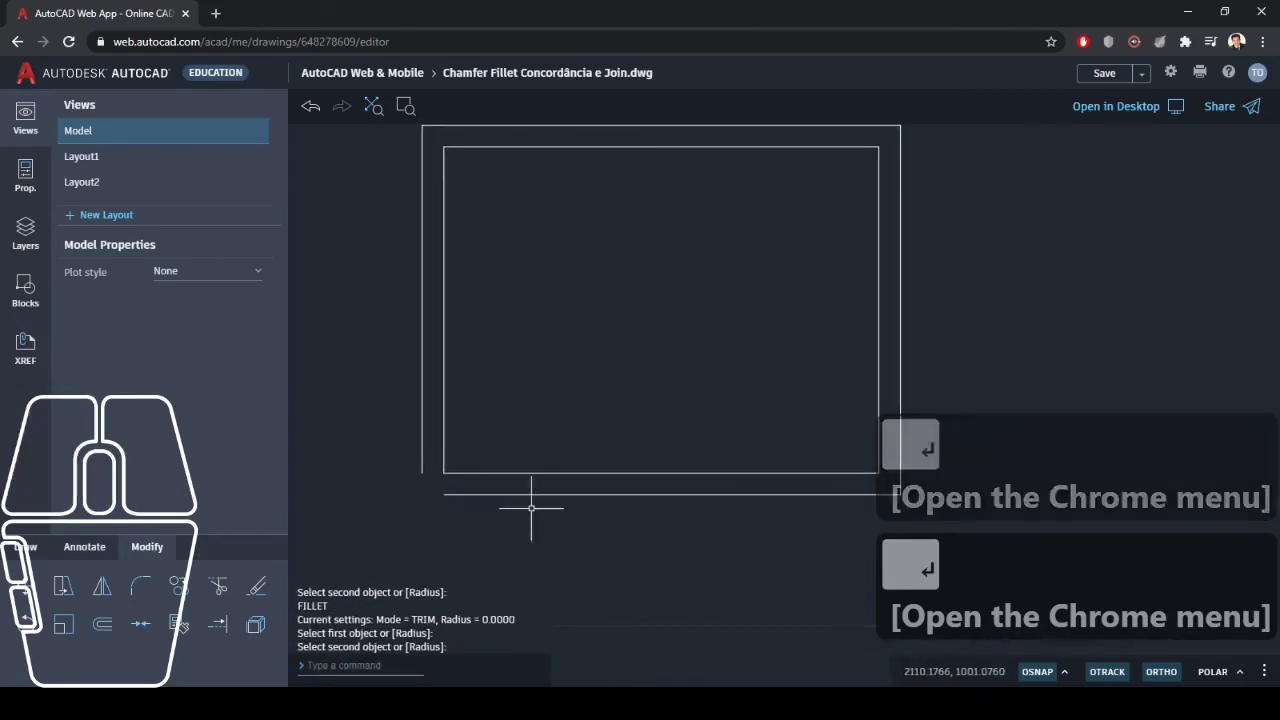
click(440, 490)
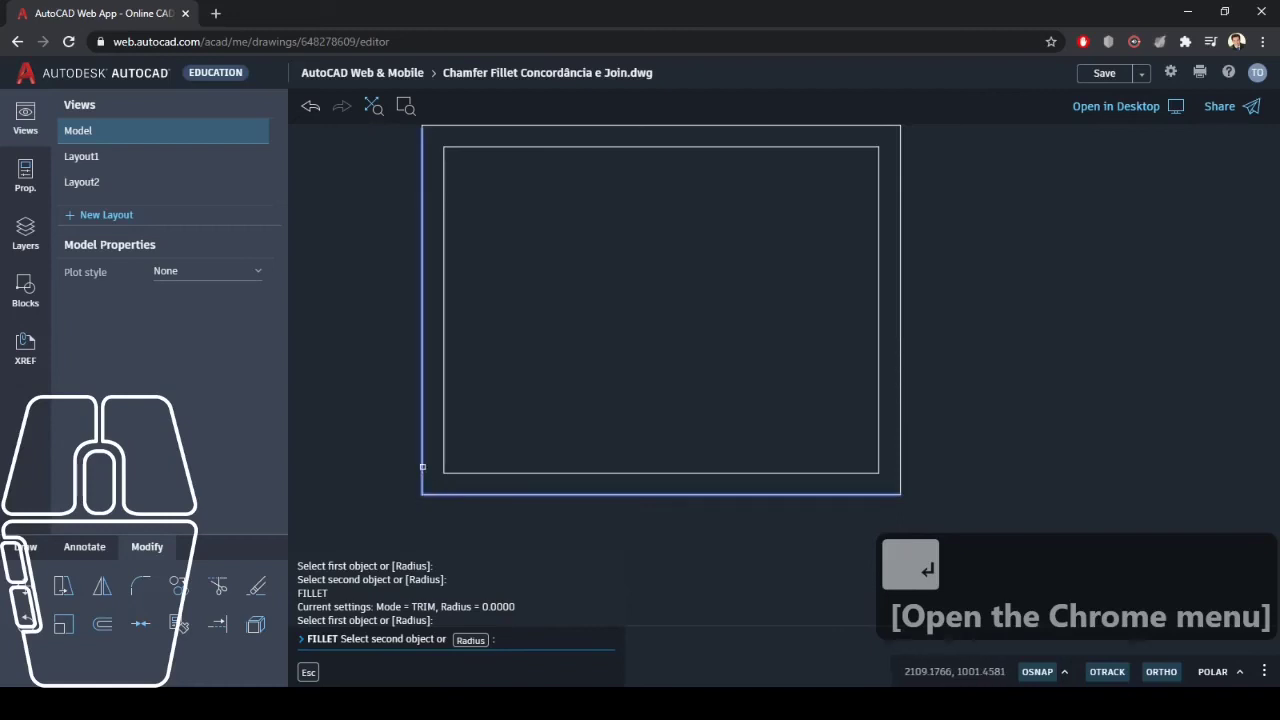
click(423, 463)
mouse_move(612, 368)
middle_down()
mouse_move(686, 415)
mouse_move(666, 397)
mouse_move(674, 406)
middle_up()
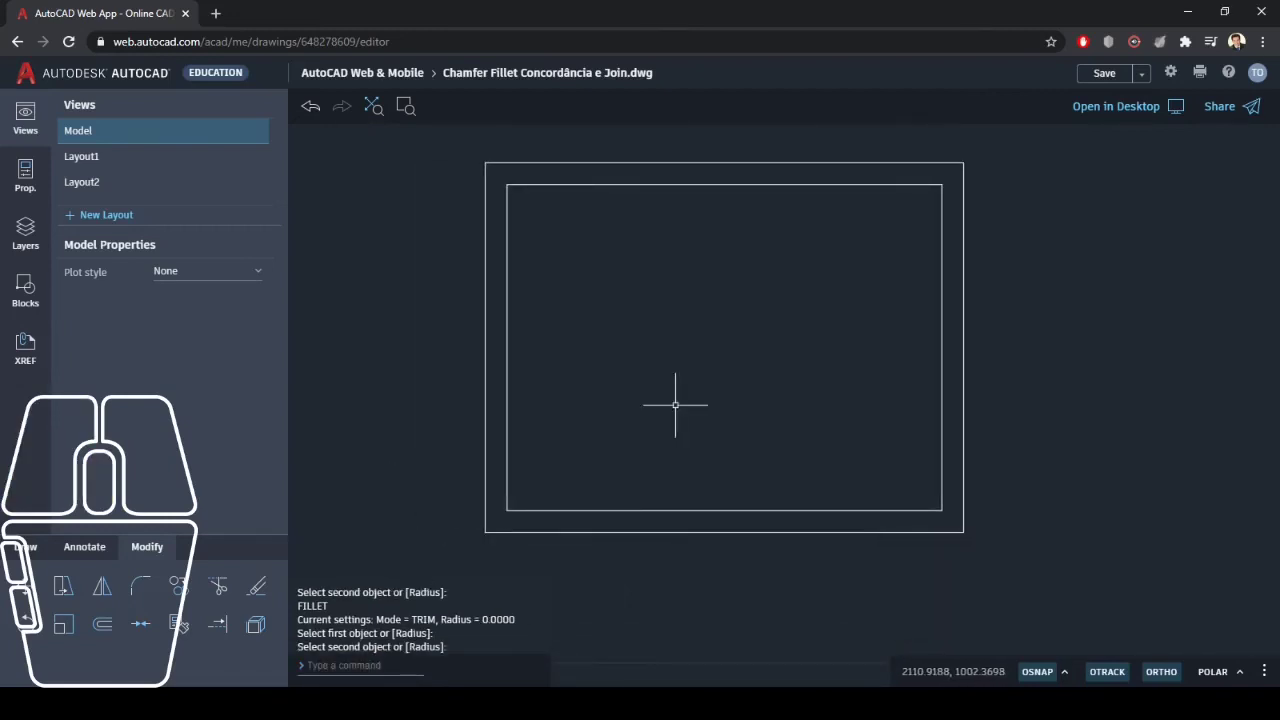